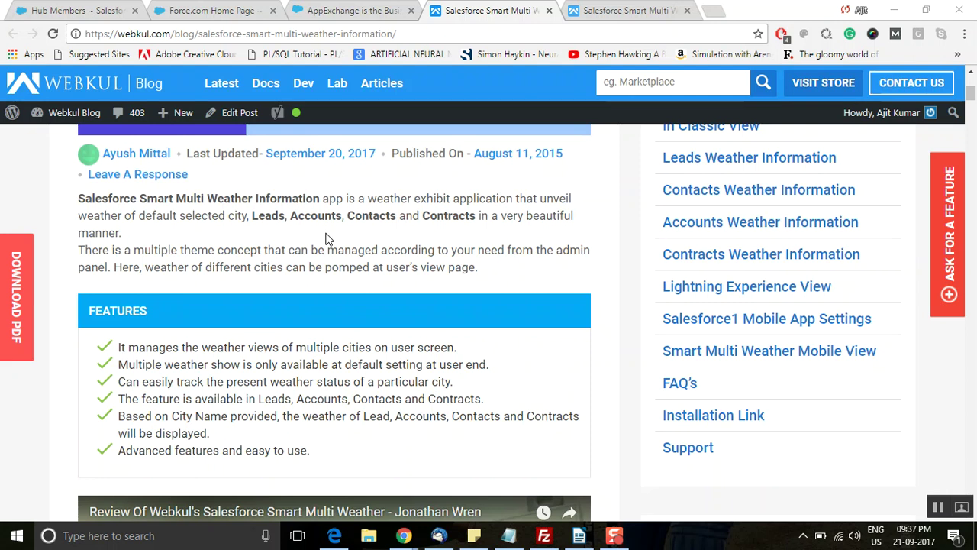
- Review the introduction, feature list and video section of the Smart Multi Weather Information blog article
scroll(286, 207, "up", 3)
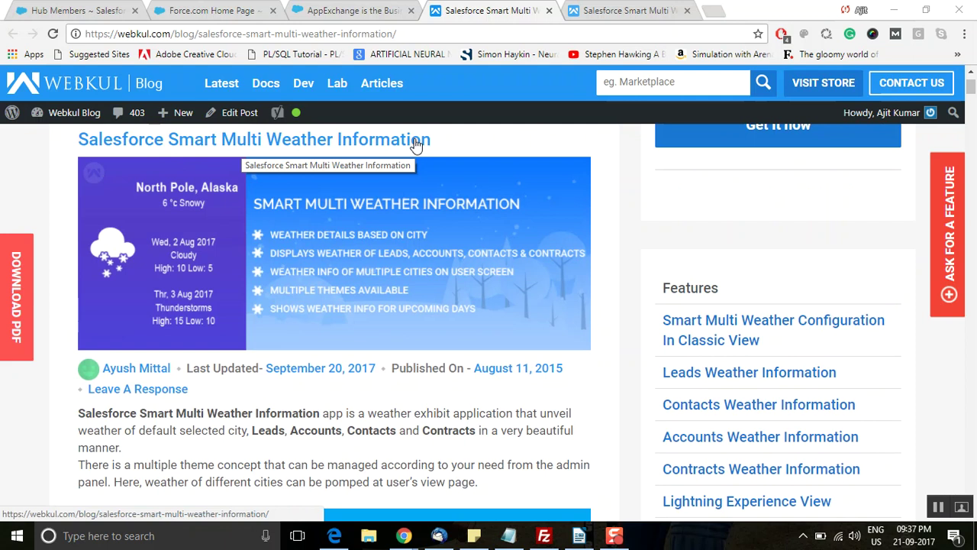
scroll(447, 139, "down", 1)
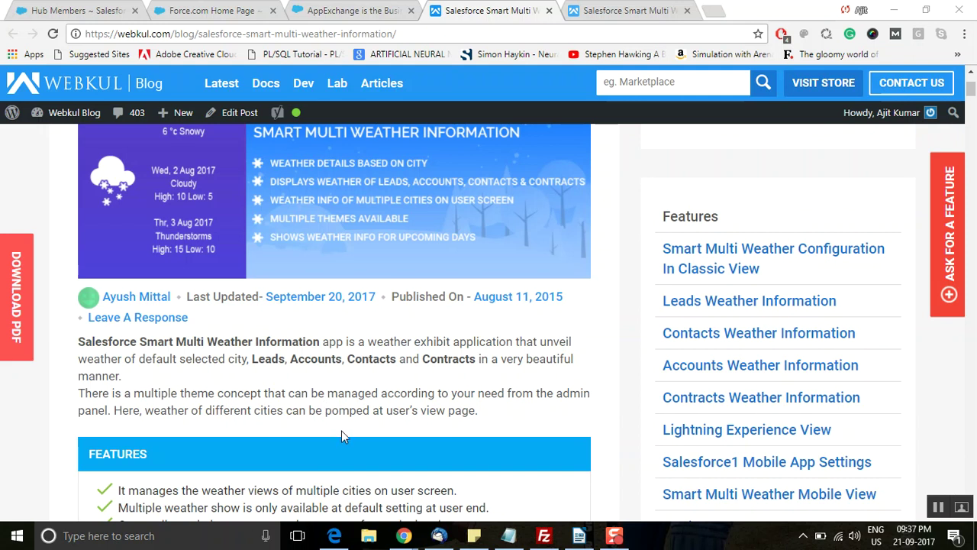
scroll(330, 422, "down", 3)
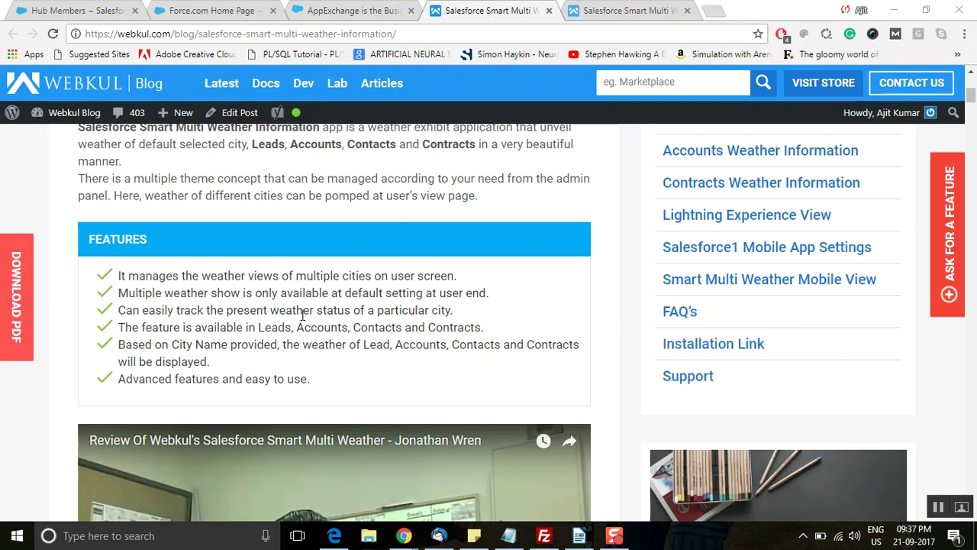
scroll(304, 317, "down", 2)
scroll(304, 317, "up", 1)
scroll(302, 314, "down", 1)
scroll(302, 314, "down", 1)
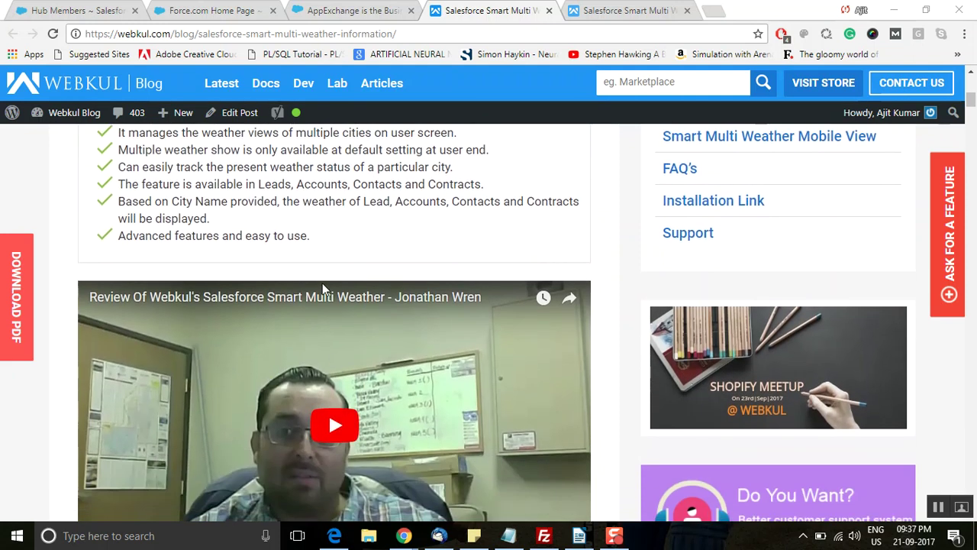
scroll(254, 280, "down", 2)
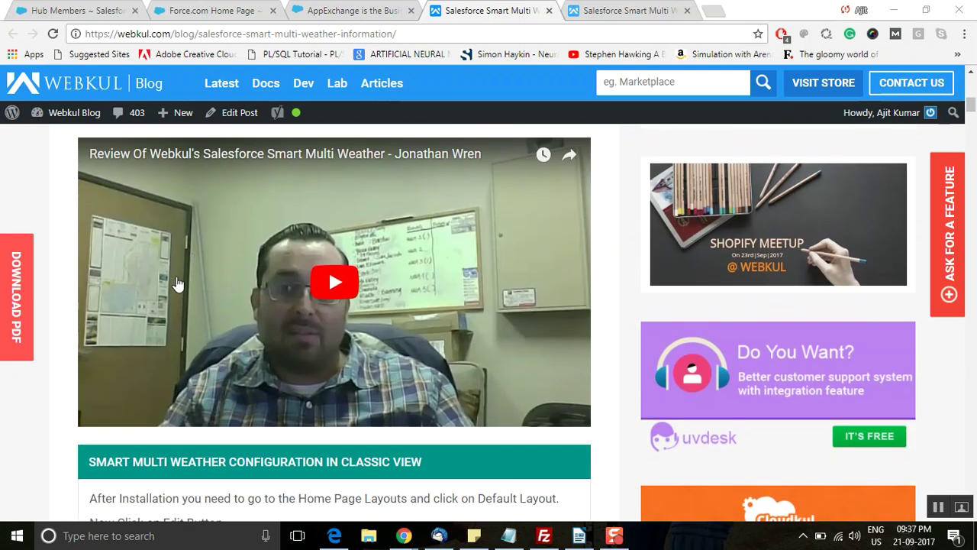
scroll(273, 309, "up", 1)
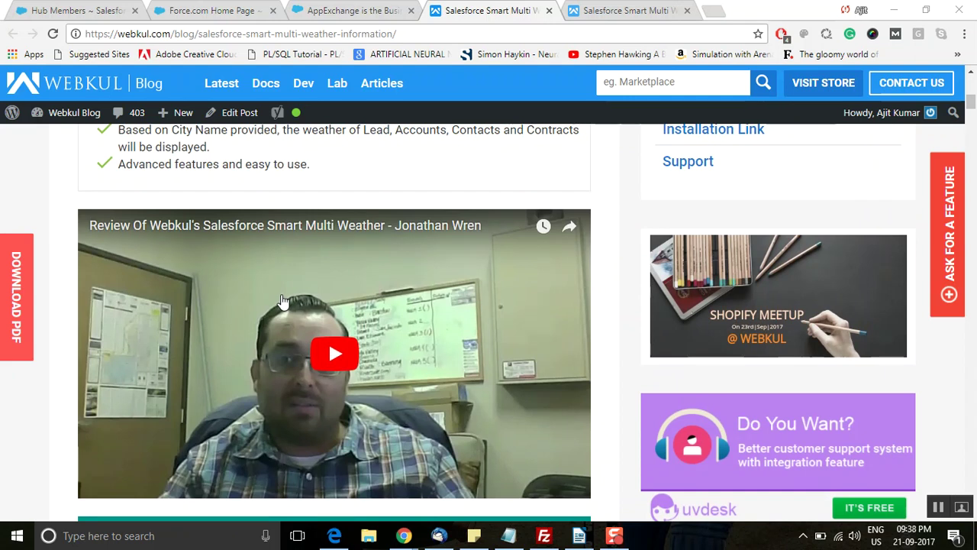
scroll(283, 302, "up", 1)
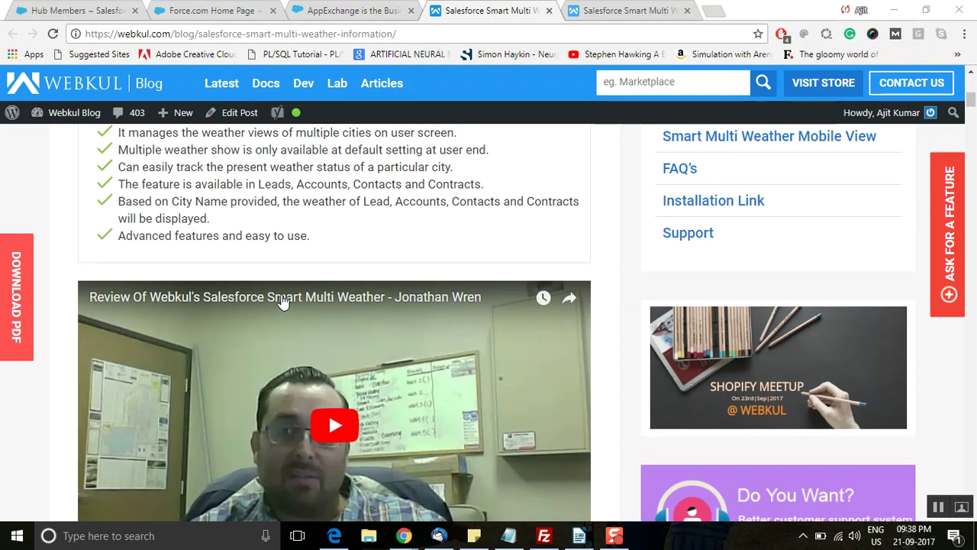
scroll(283, 302, "up", 2)
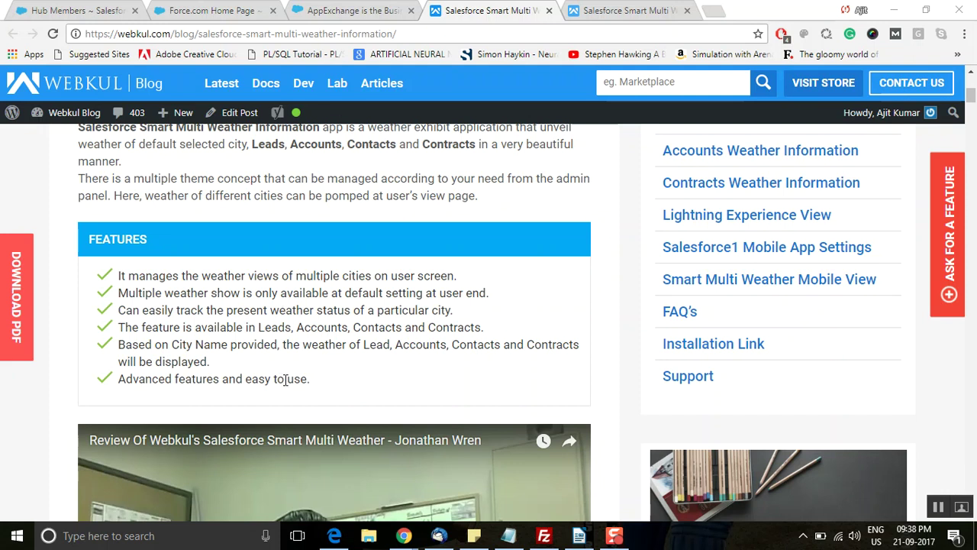
scroll(285, 379, "up", 2)
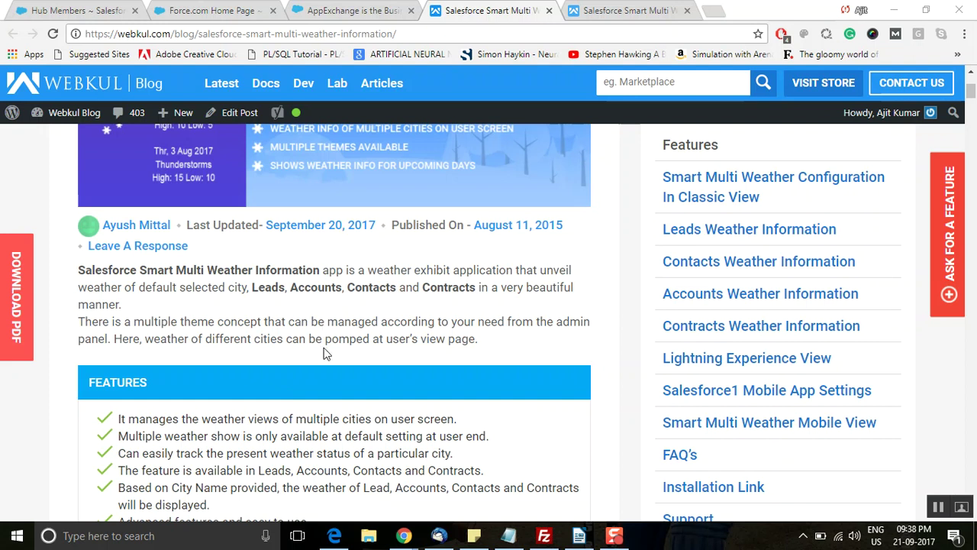
scroll(324, 353, "down", 1)
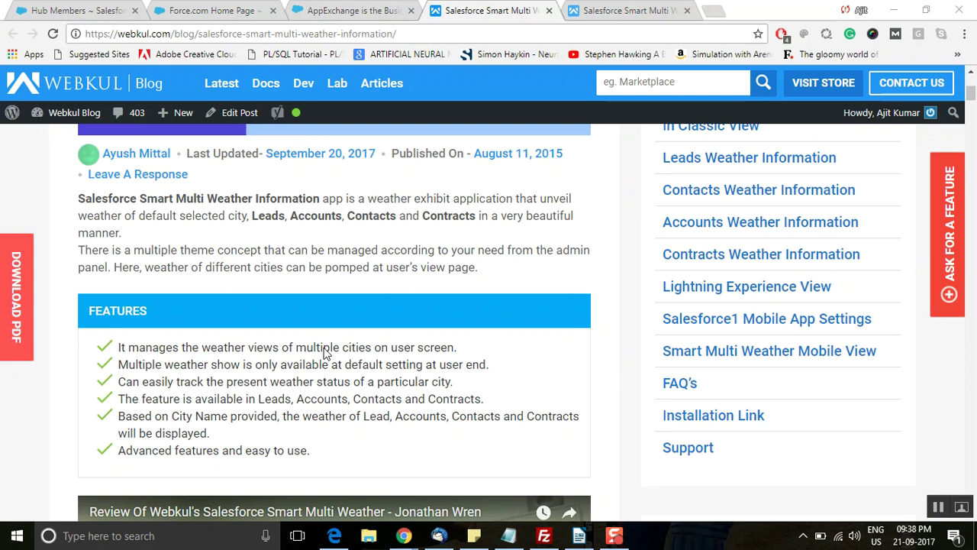
scroll(324, 353, "up", 1)
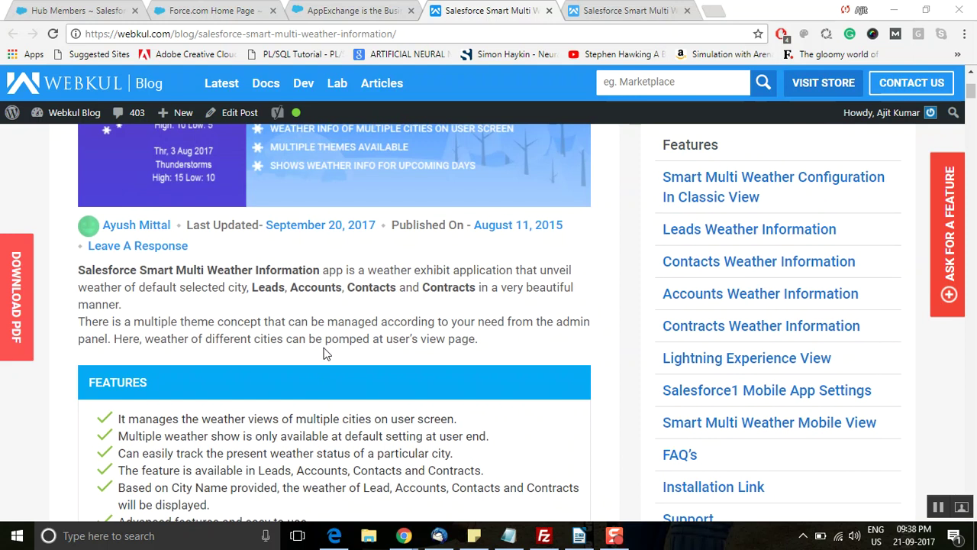
scroll(324, 352, "down", 1)
scroll(324, 352, "up", 1)
- Switch to the Salesforce AppExchange and search its apps for "Smart Multi Weather Information"
left_click(357, 11)
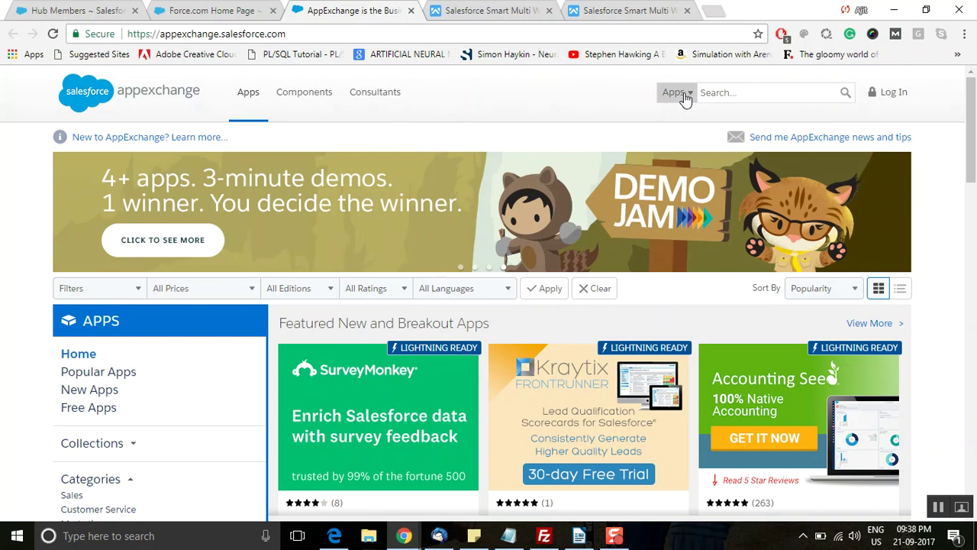
left_click(684, 98)
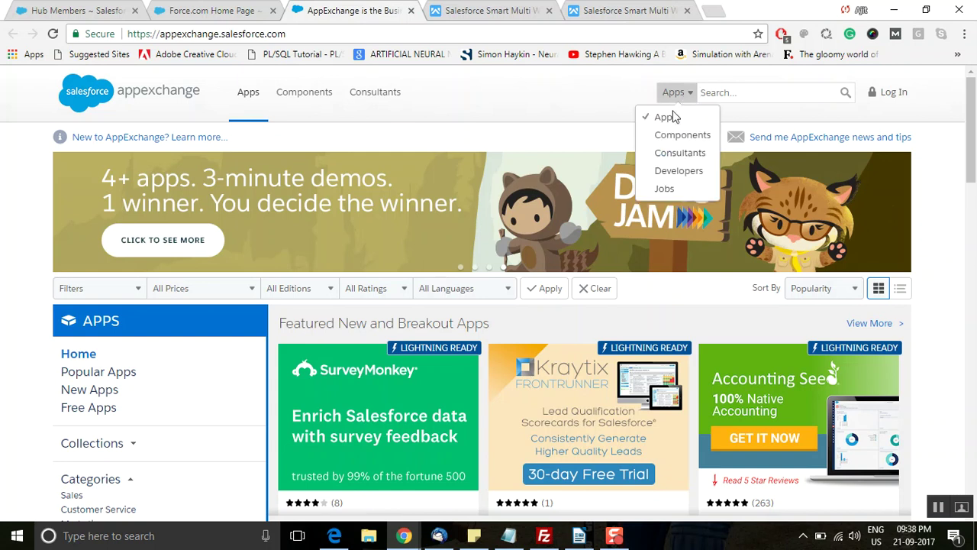
left_click(729, 94)
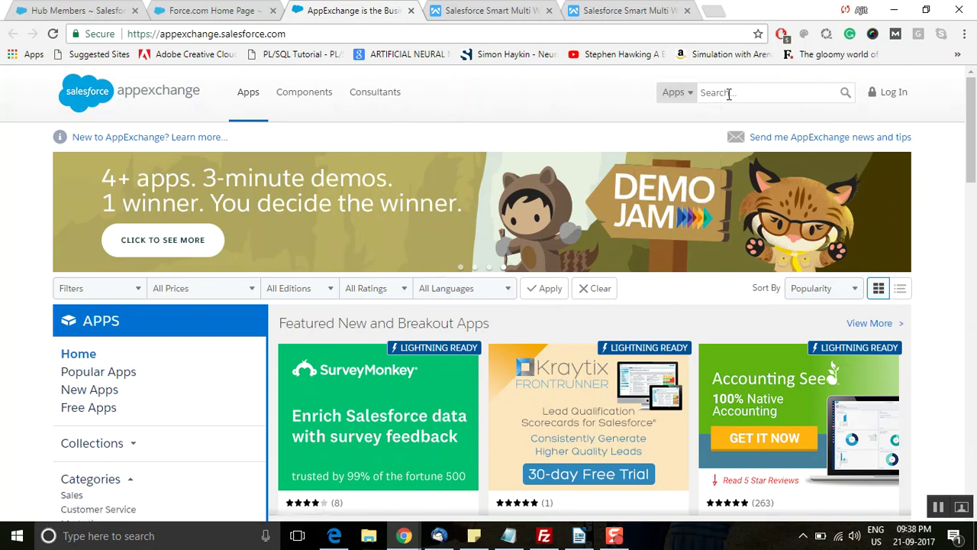
type("Smart Mu")
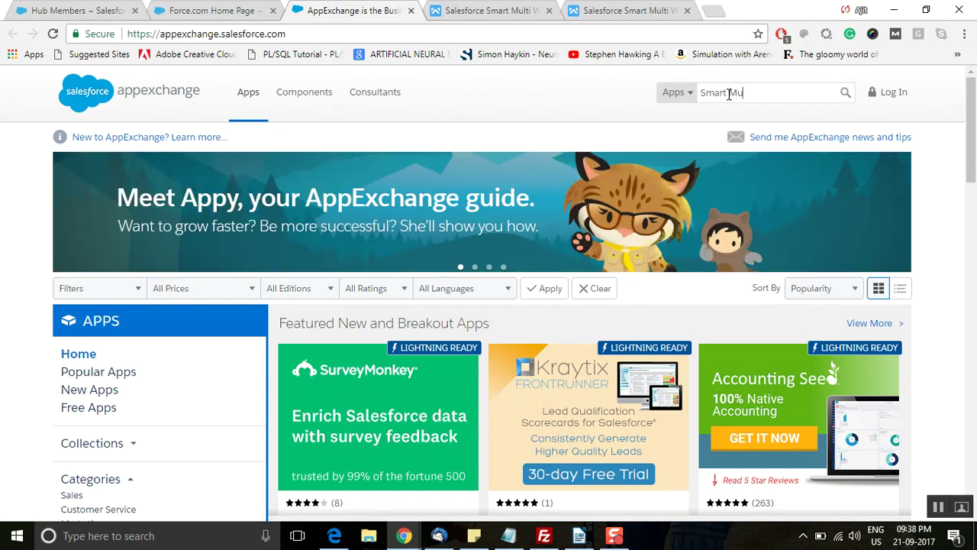
type("lti Weather Inf")
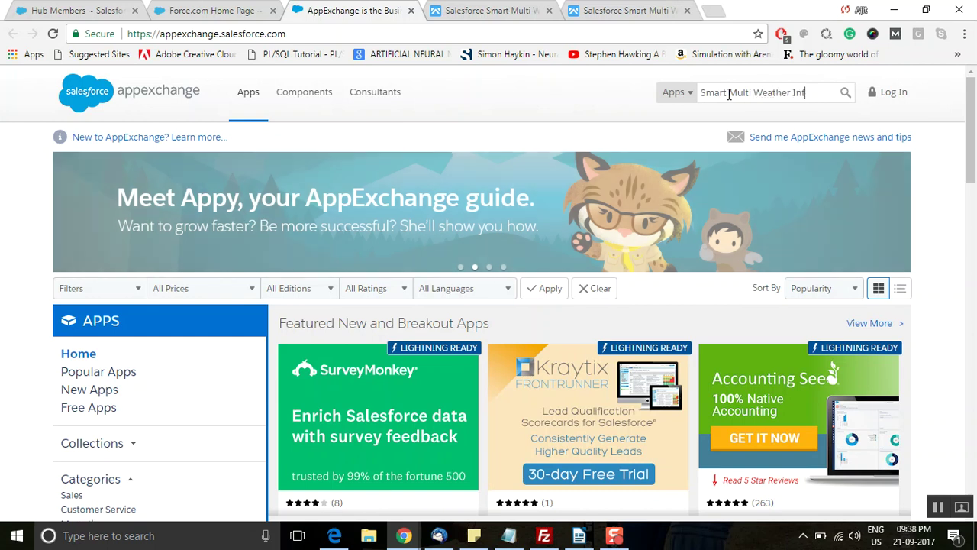
type("ormation")
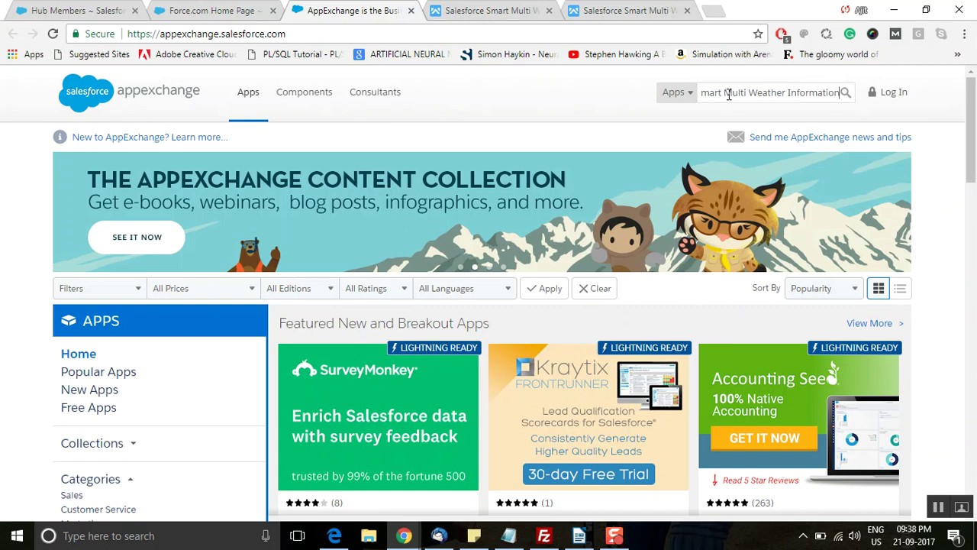
key("Return")
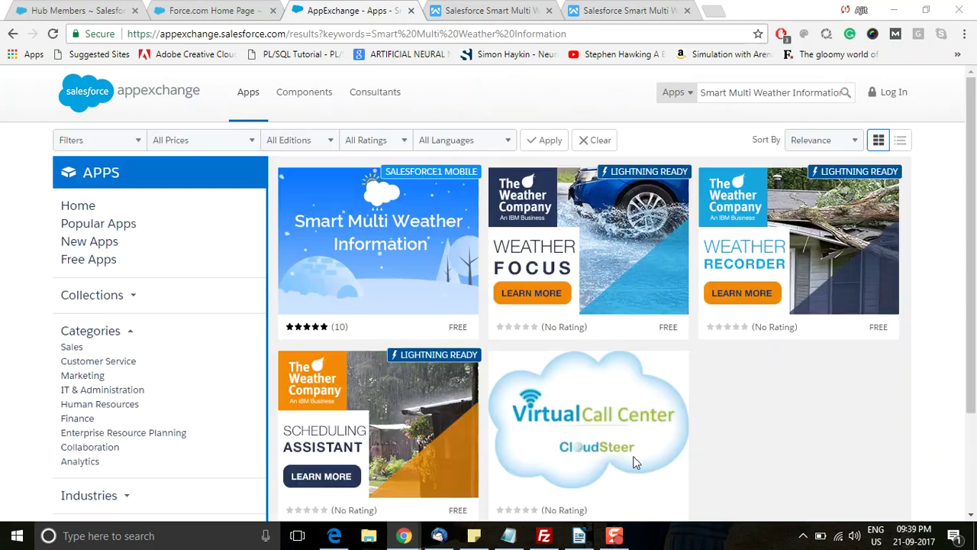
- Open the Smart Multi Weather Information listing and review its overview, description and preview image
left_click(378, 256)
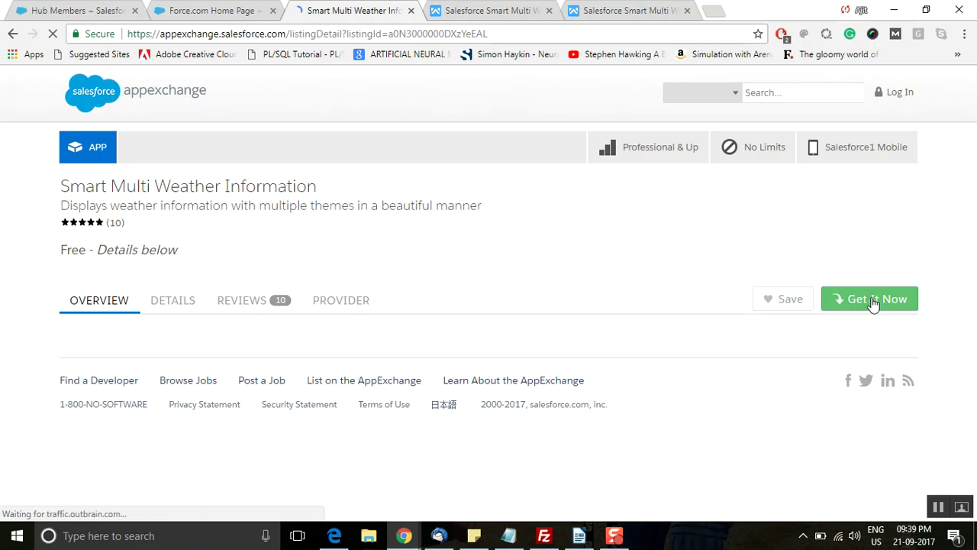
scroll(832, 364, "down", 2)
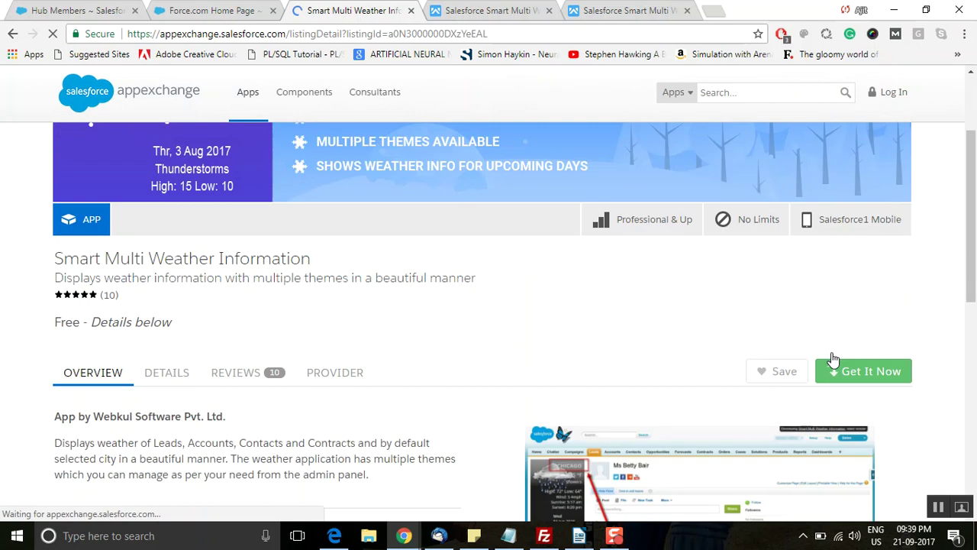
scroll(829, 369, "down", 1)
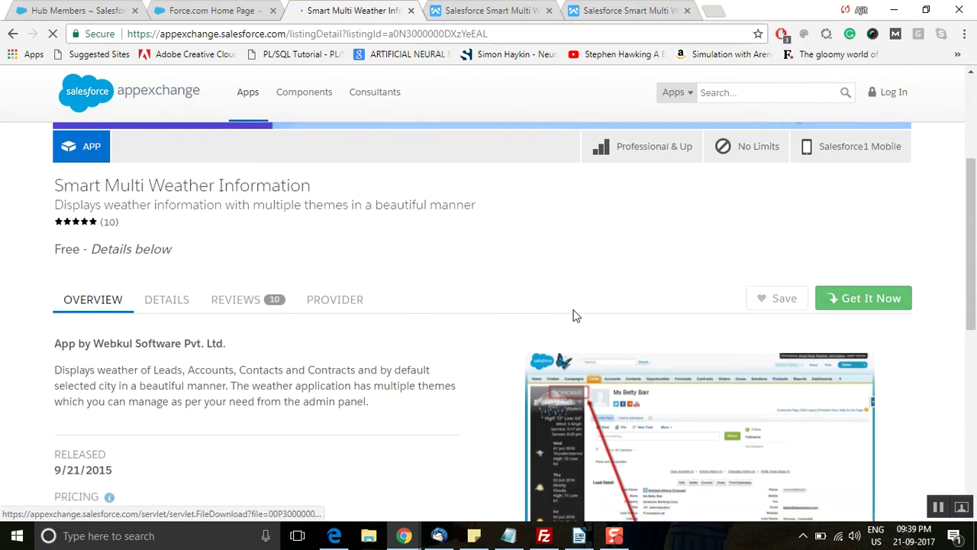
scroll(526, 364, "down", 1)
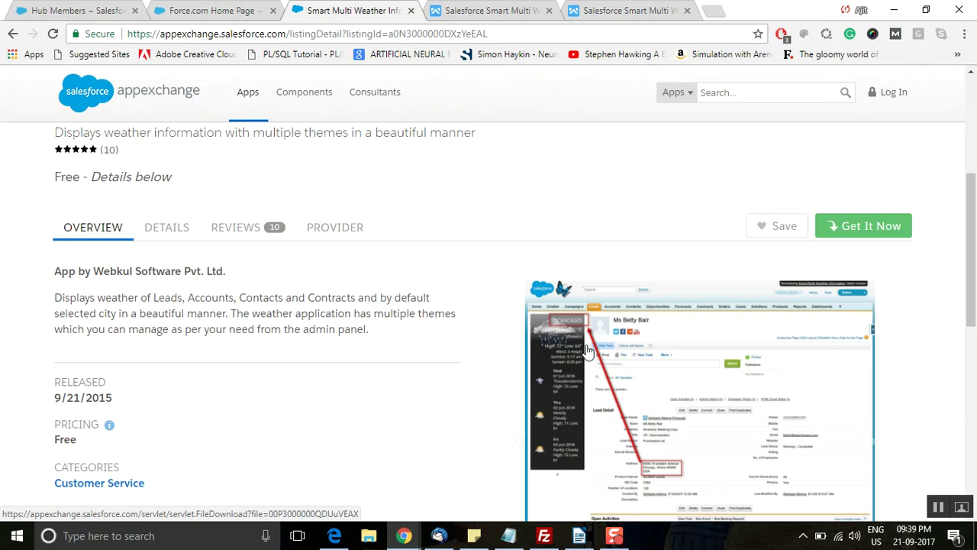
scroll(634, 431, "down", 2)
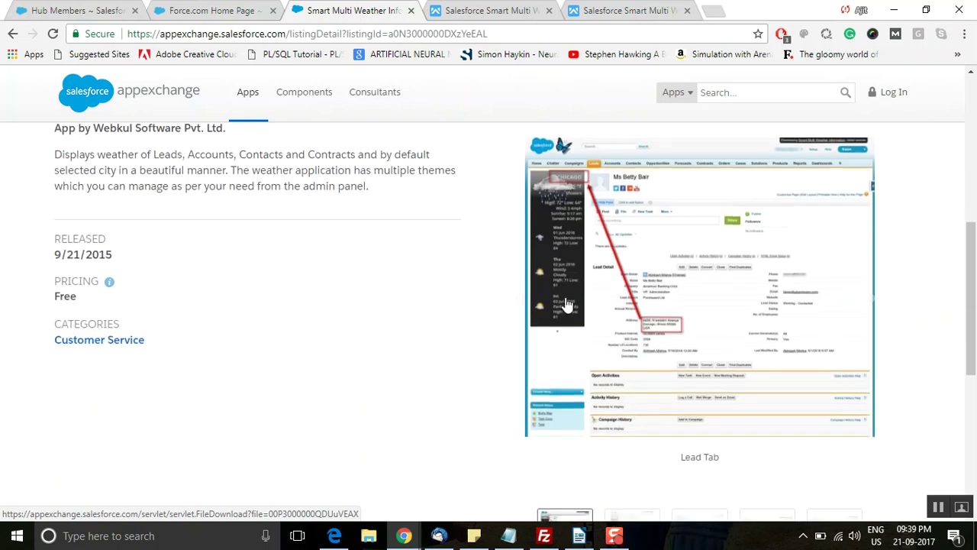
scroll(494, 371, "up", 1)
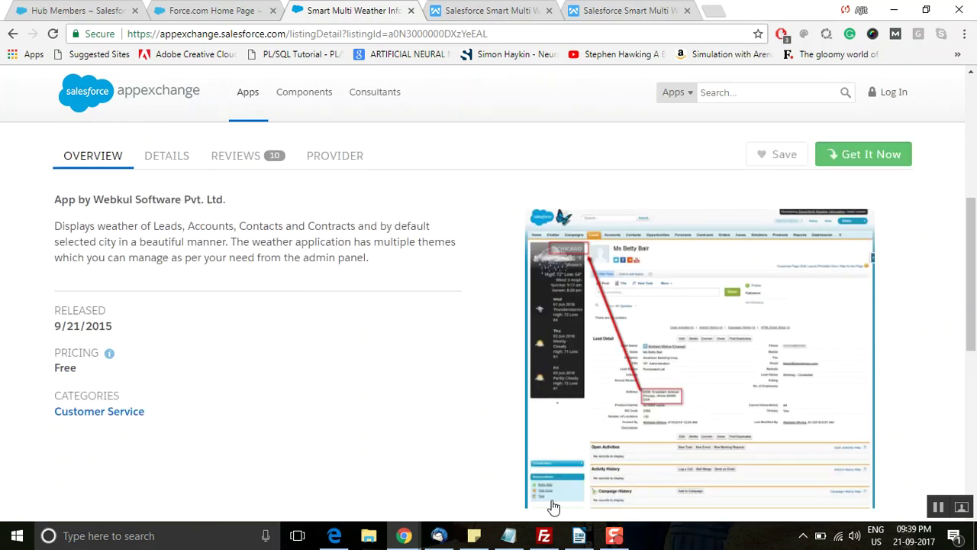
scroll(427, 267, "up", 1)
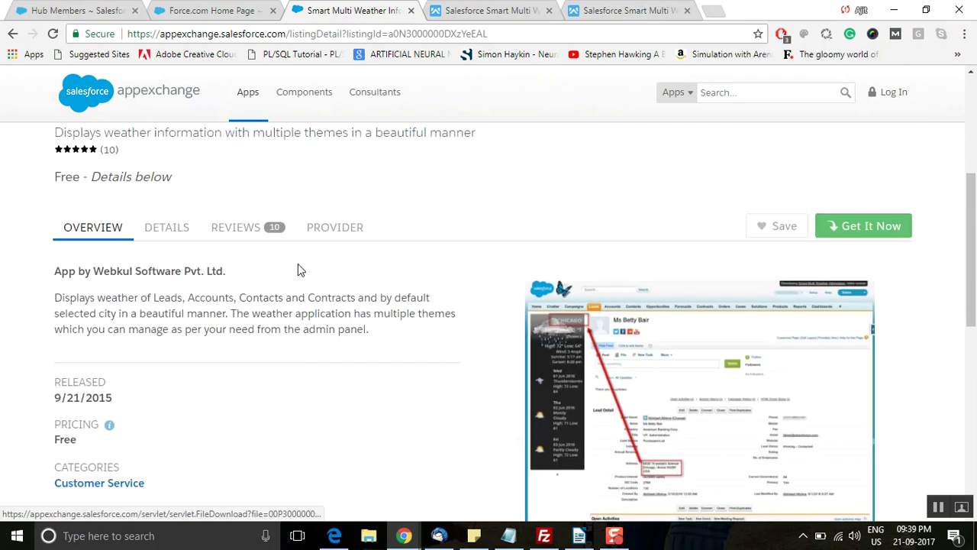
- Examine the listing's details and customization guide link, and compare them with the Webkul blog article
left_click(152, 231)
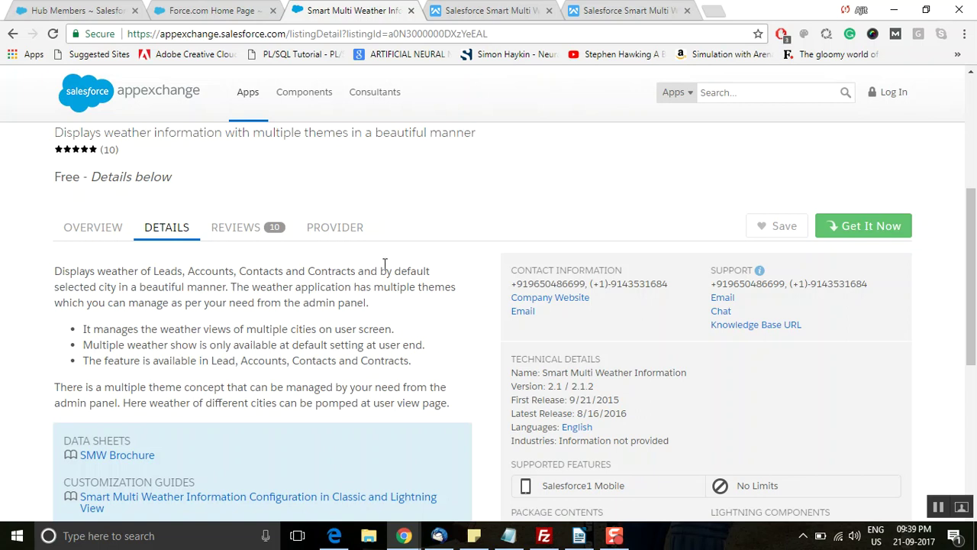
left_click(495, 11)
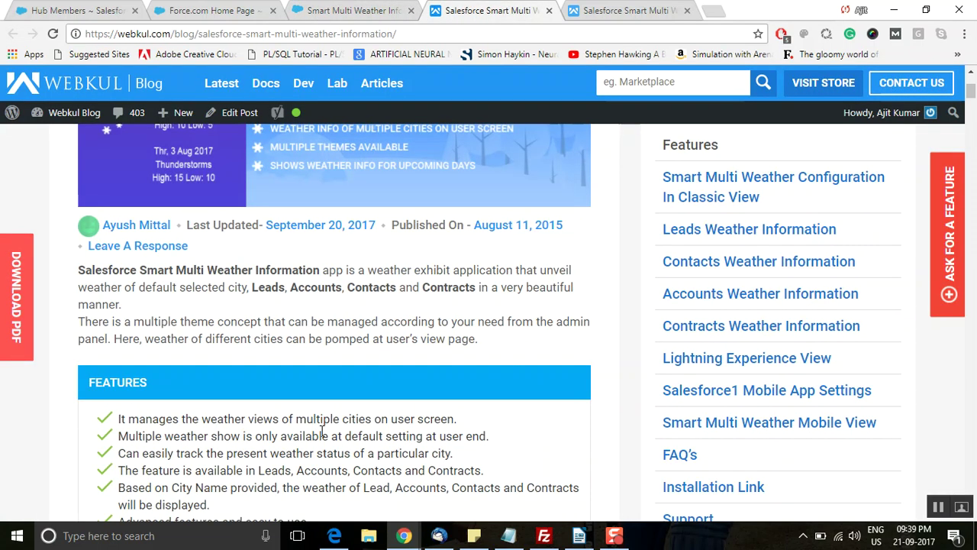
left_click(375, 7)
scroll(203, 395, "down", 1)
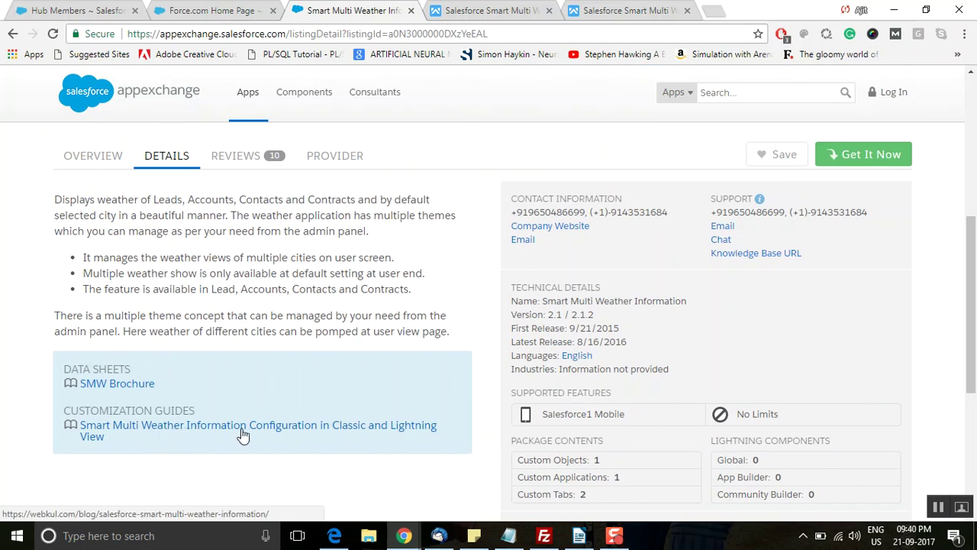
left_click(493, 10)
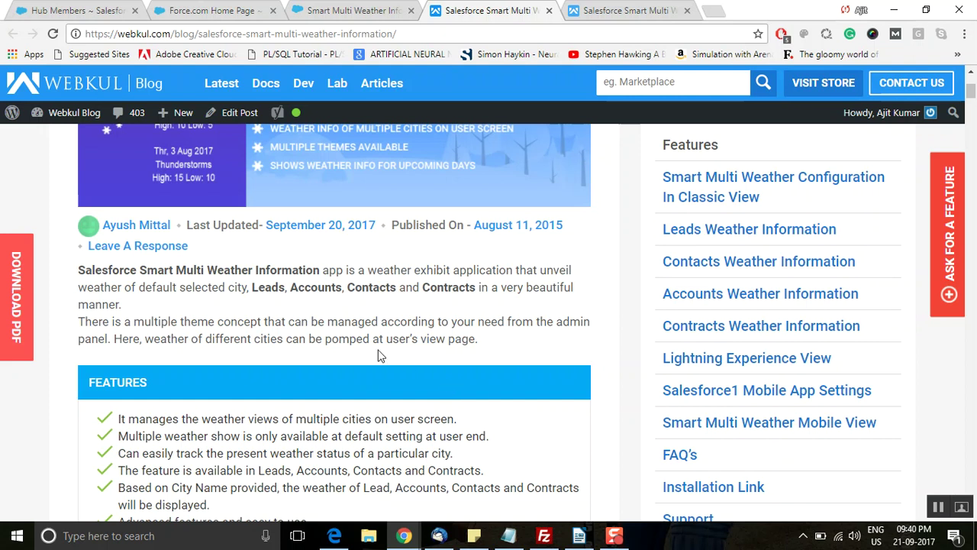
- Return to the AppExchange listing and request the app, choosing to log in to the AppExchange with Salesforce credentials
left_click(347, 10)
scroll(833, 202, "up", 2)
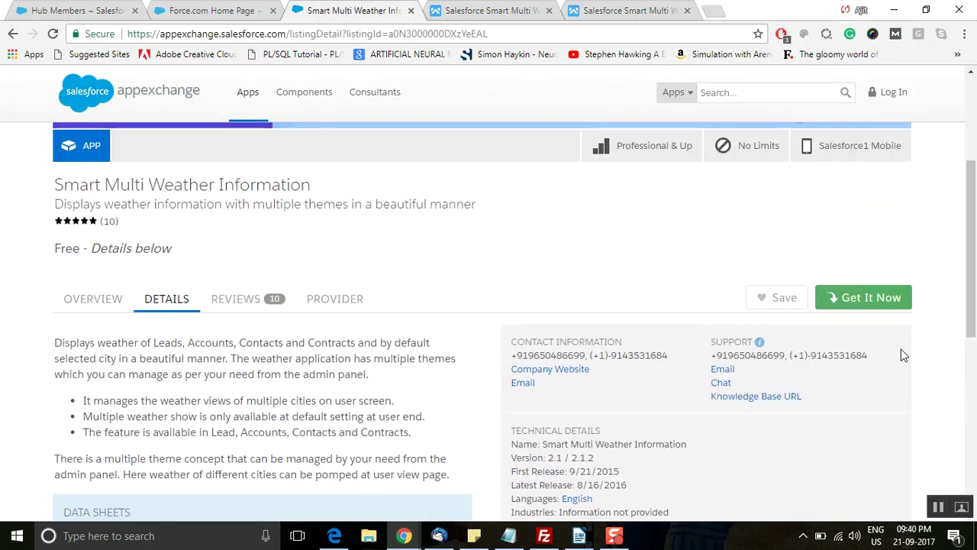
left_click(864, 298)
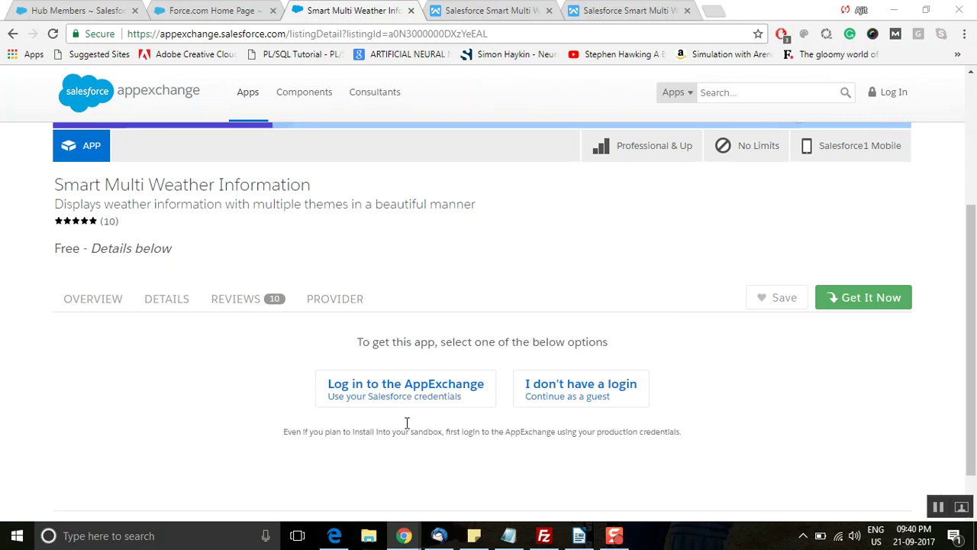
left_click(383, 394)
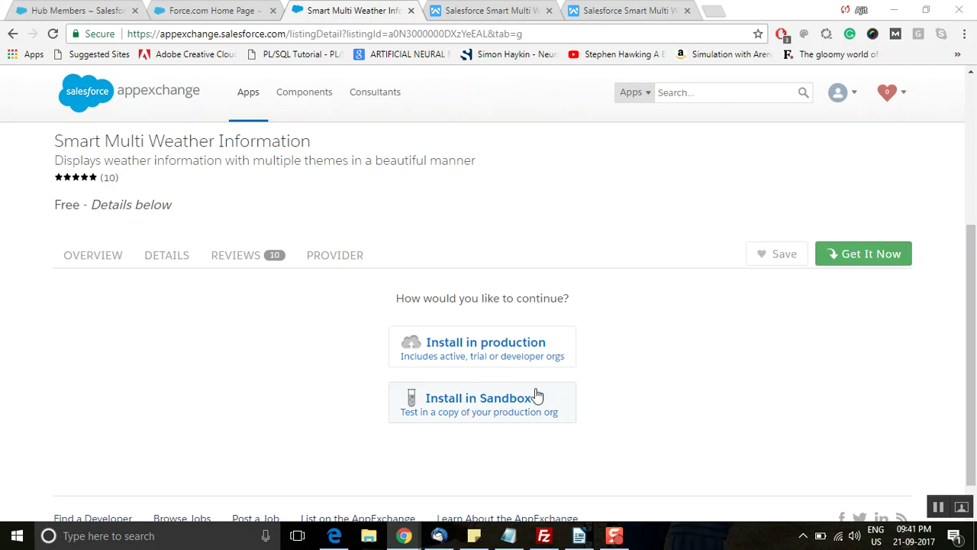
- Choose to install the app in production, agree to the terms and conditions, and confirm the installation
left_click(476, 359)
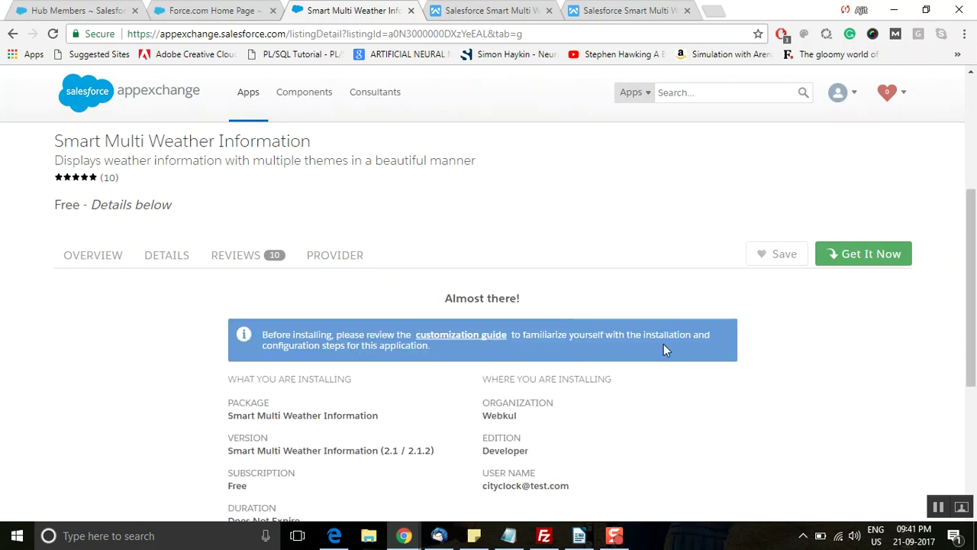
scroll(535, 356, "down", 2)
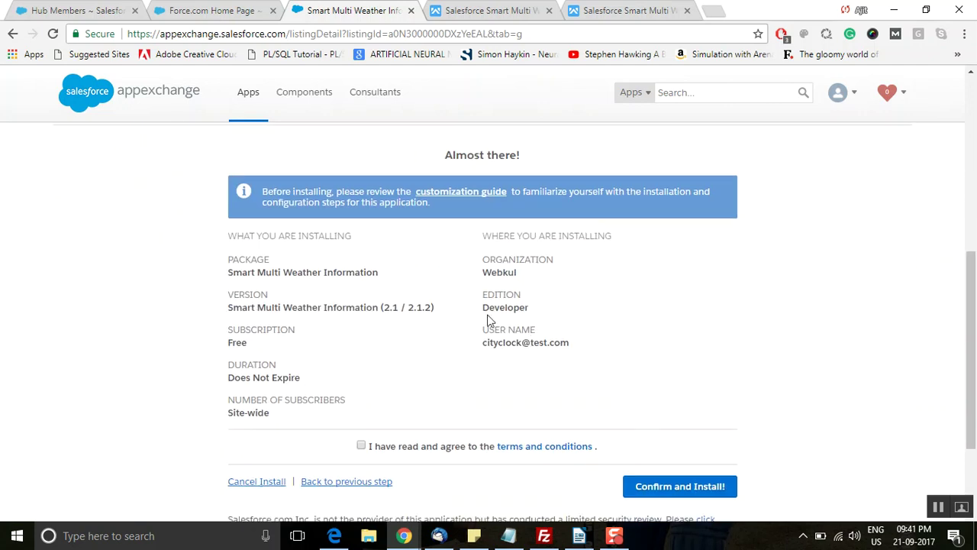
left_click(661, 487)
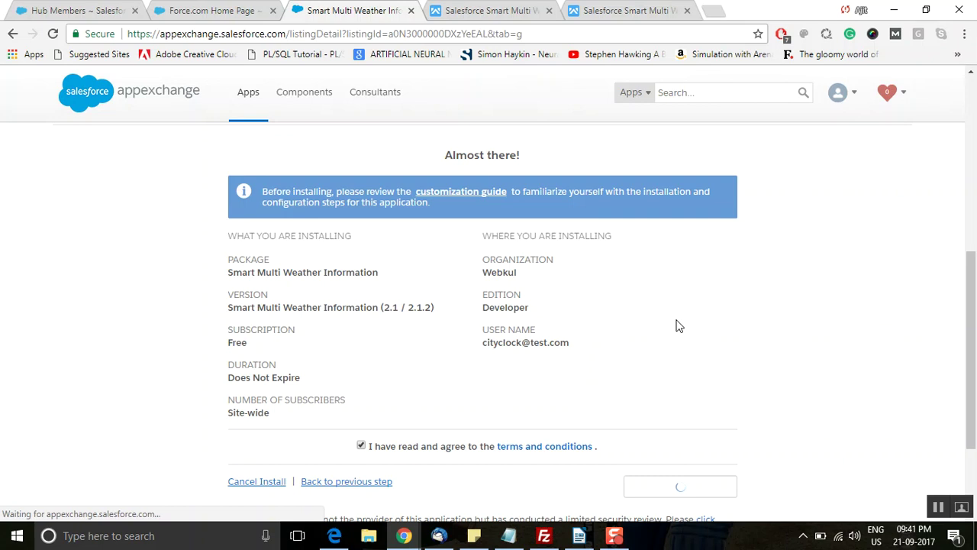
- Install the Smart Multi Weather Information package for all users and grant it access to the third-party website query.yahooapis.com
scroll(677, 324, "down", 1)
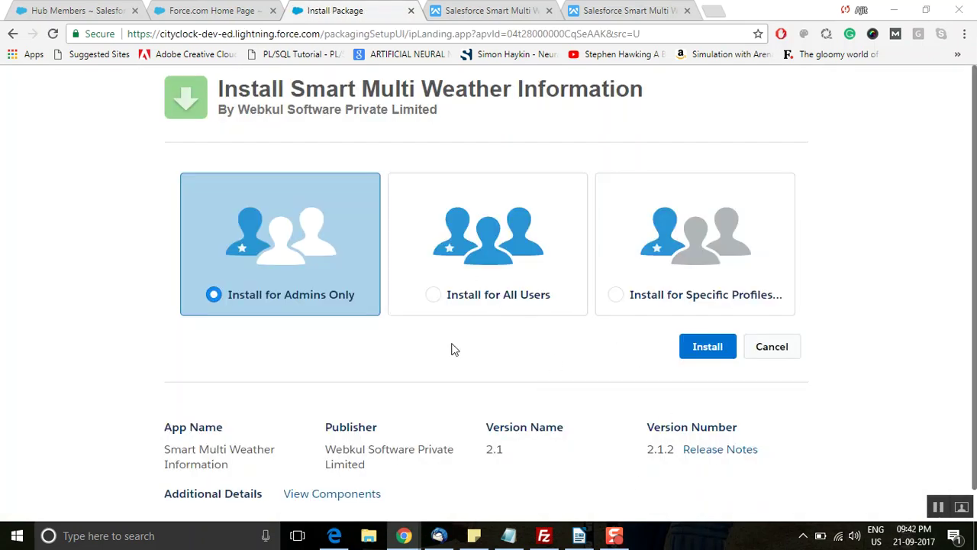
left_click(432, 296)
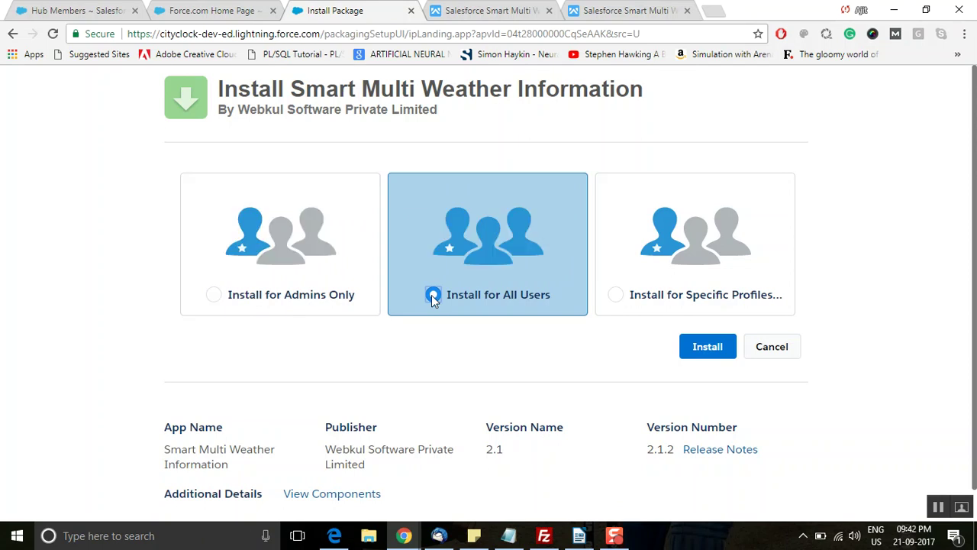
left_click(704, 348)
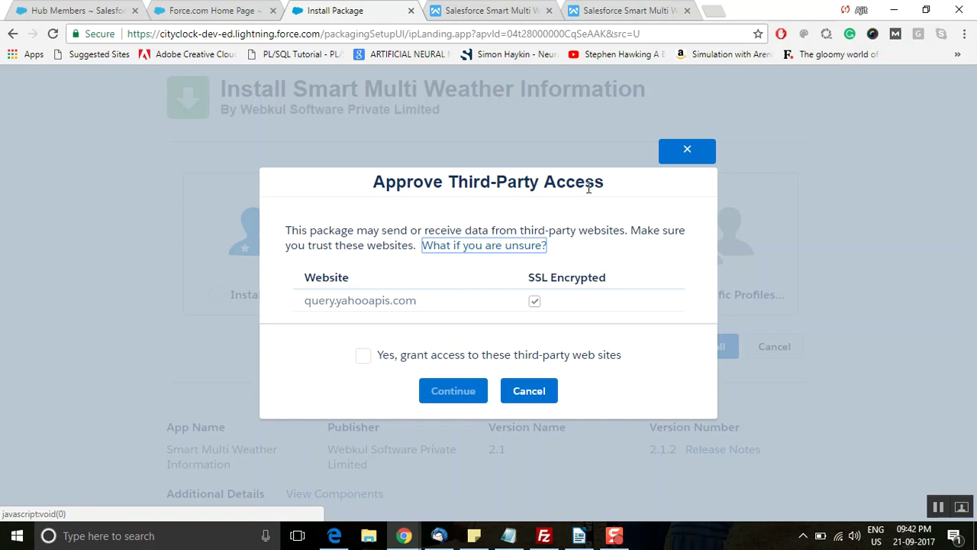
left_click_drag(418, 303, 306, 305)
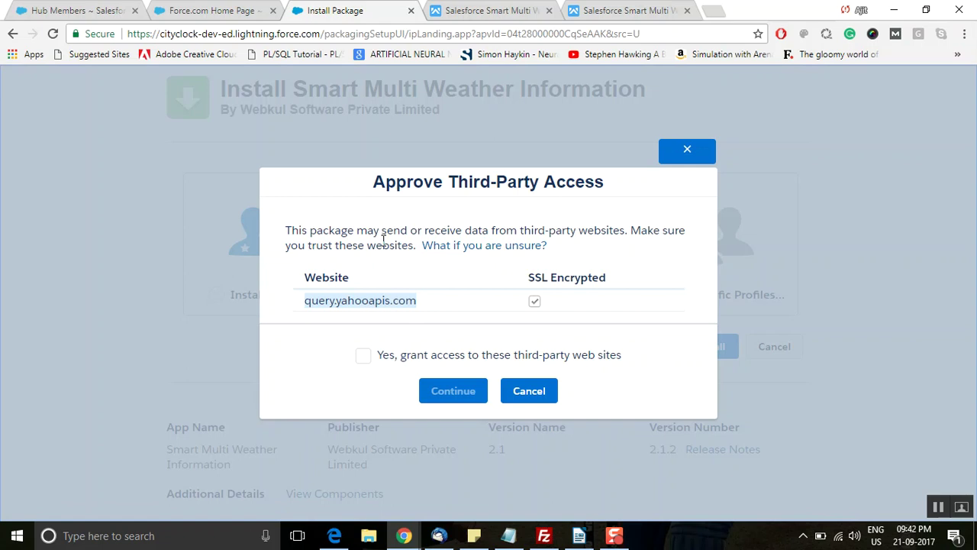
left_click(364, 357)
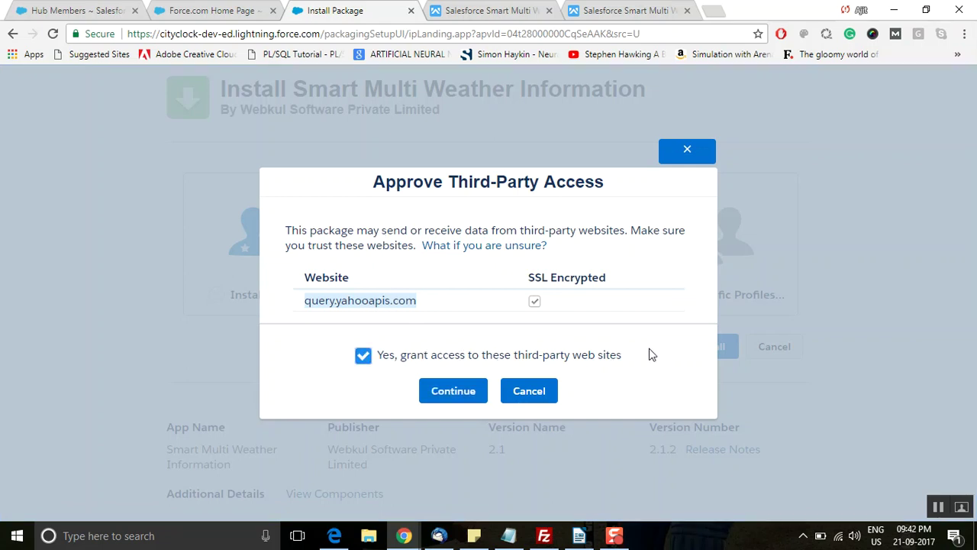
left_click(449, 398)
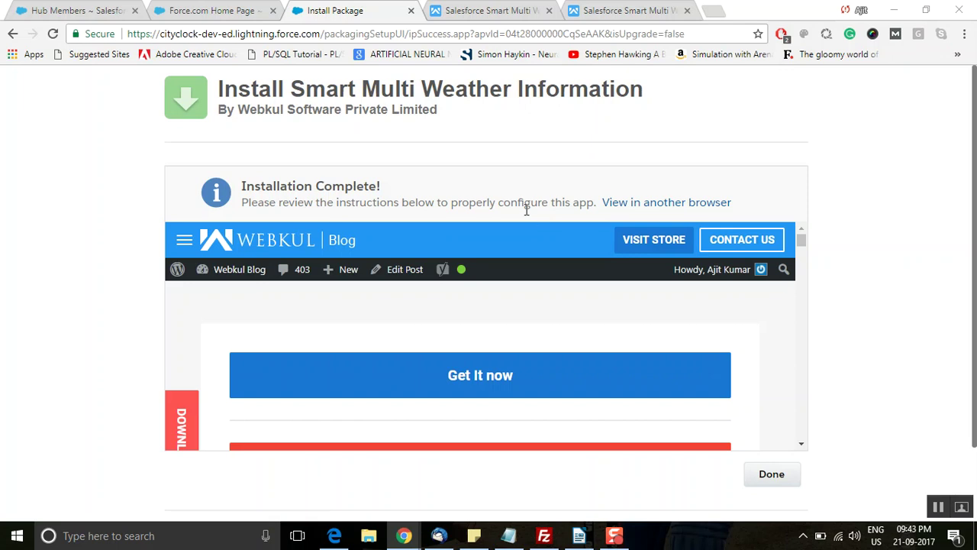
- Skim the post-install instructions, finish the installation and review the package entry on the Installed Packages page
scroll(525, 210, "down", 1)
scroll(532, 229, "up", 1)
scroll(761, 382, "down", 3)
left_click(774, 475)
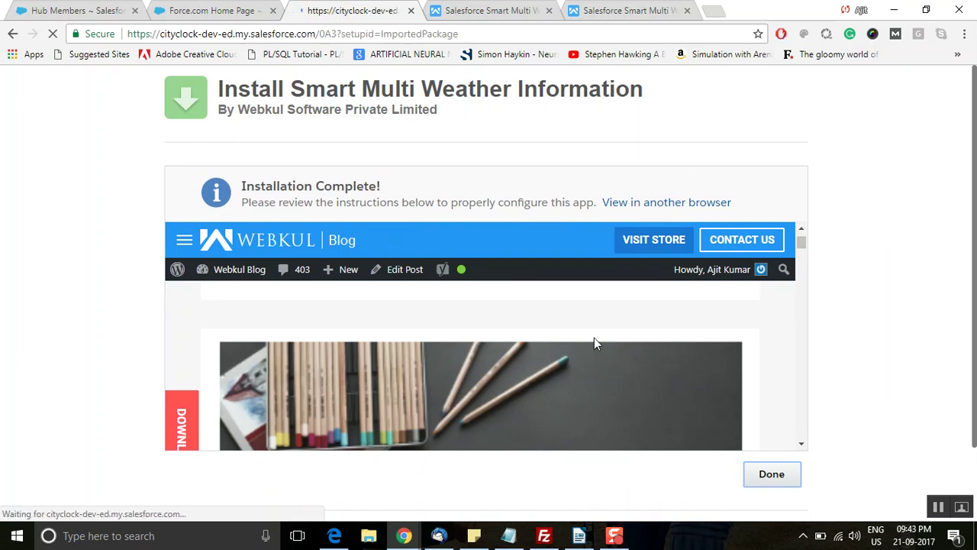
scroll(580, 286, "down", 2)
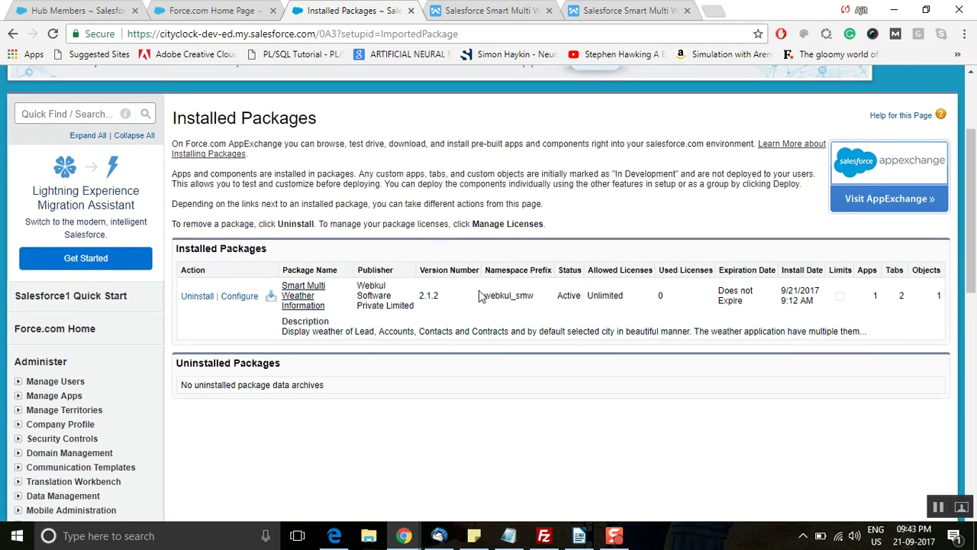
scroll(619, 282, "up", 2)
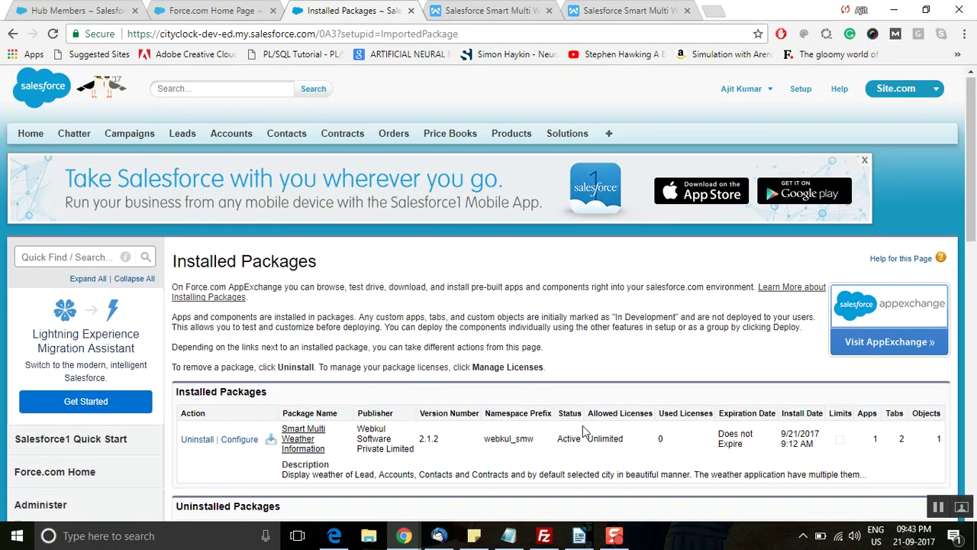
- Go to Setup from the Home page, search for "Home" and open Home Page Layouts
left_click(31, 137)
left_click(803, 98)
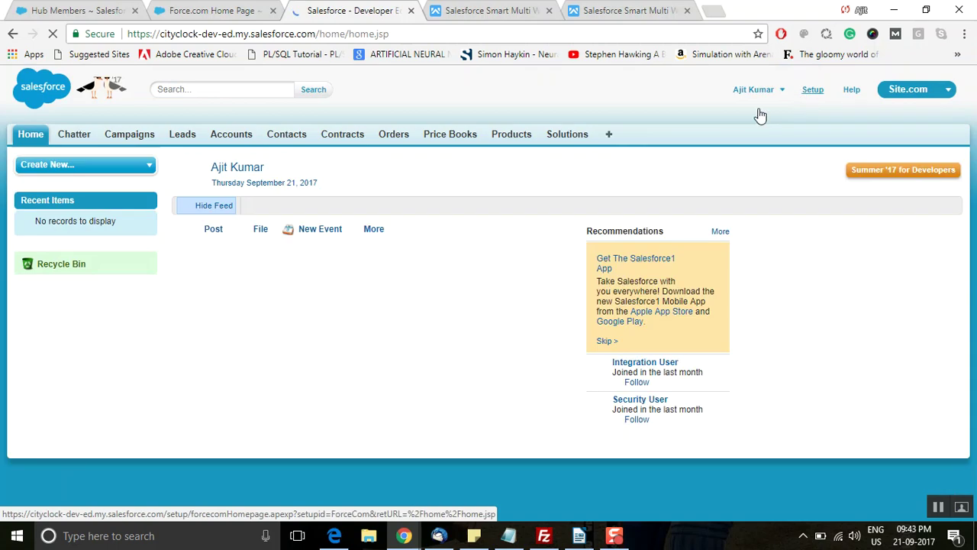
left_click(801, 91)
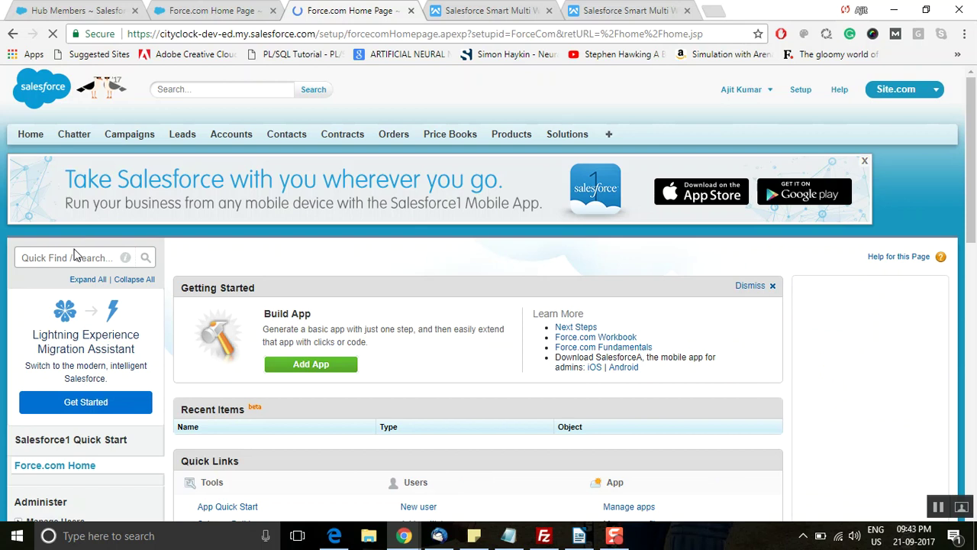
left_click(64, 258)
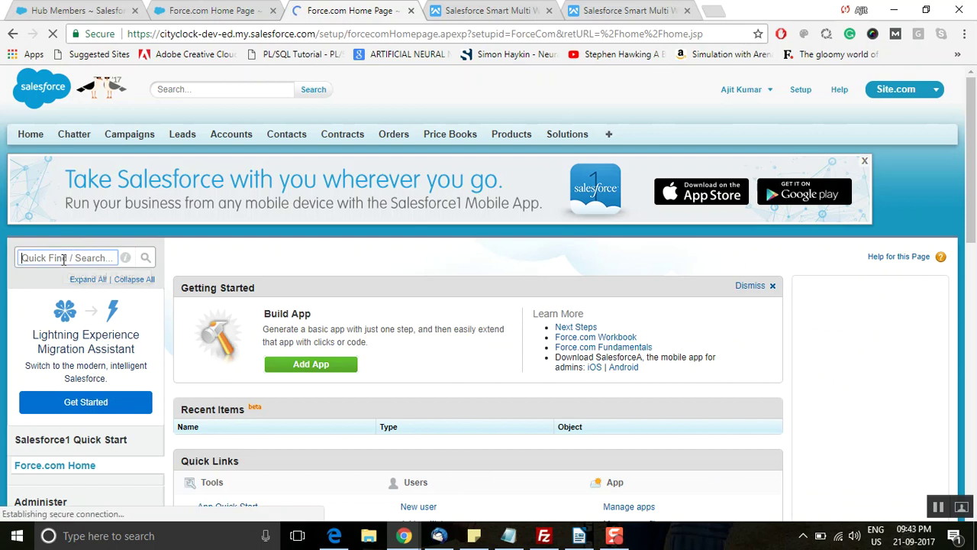
type("Home")
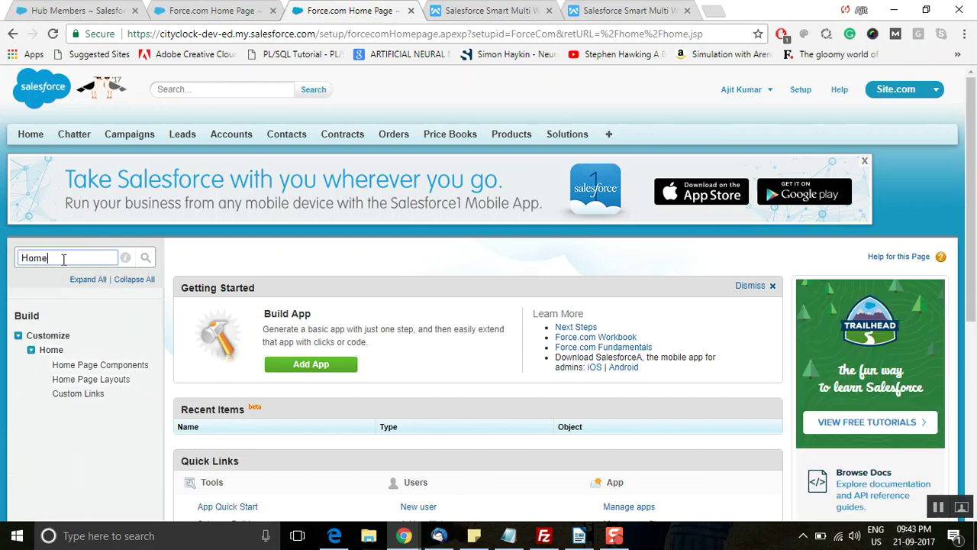
left_click(80, 382)
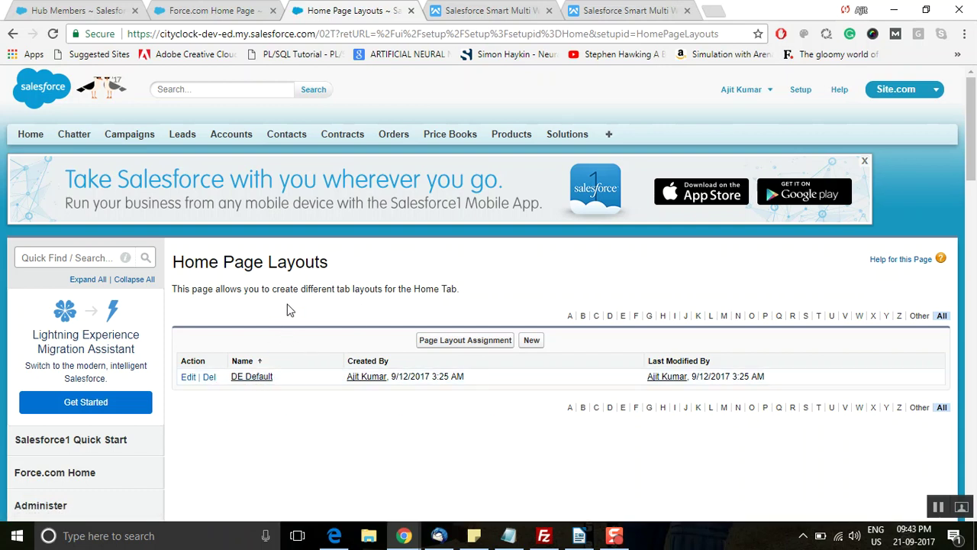
- Edit the DE Default home page layout to include the Multi weather narrow component and proceed to component ordering
left_click(190, 379)
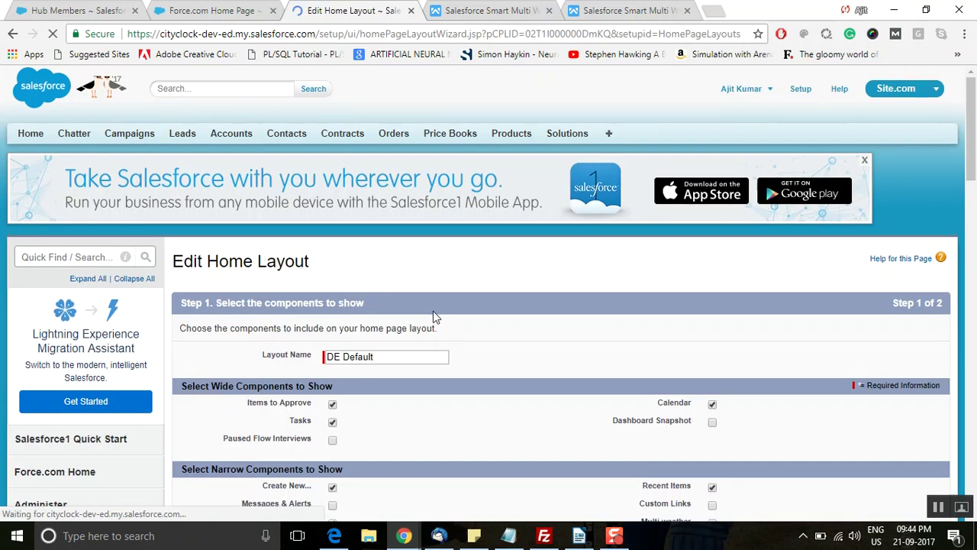
scroll(432, 316, "down", 1)
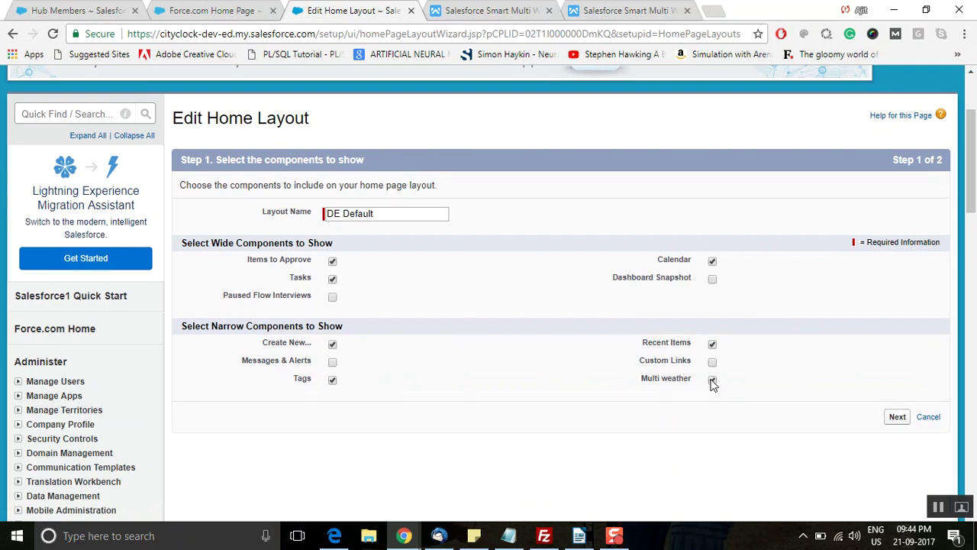
left_click(894, 422)
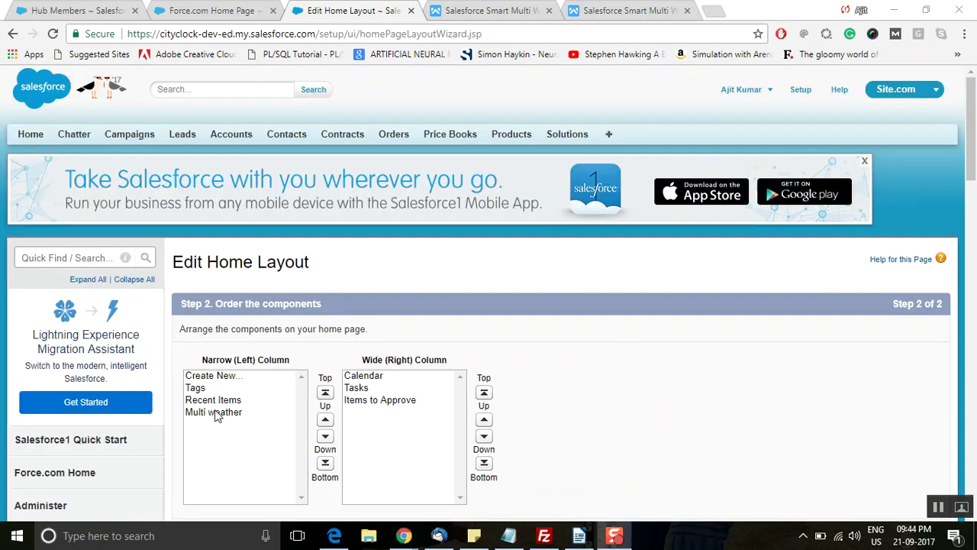
- Save the layout with Multi weather first in the narrow column and check it on the Home page
left_click(215, 414)
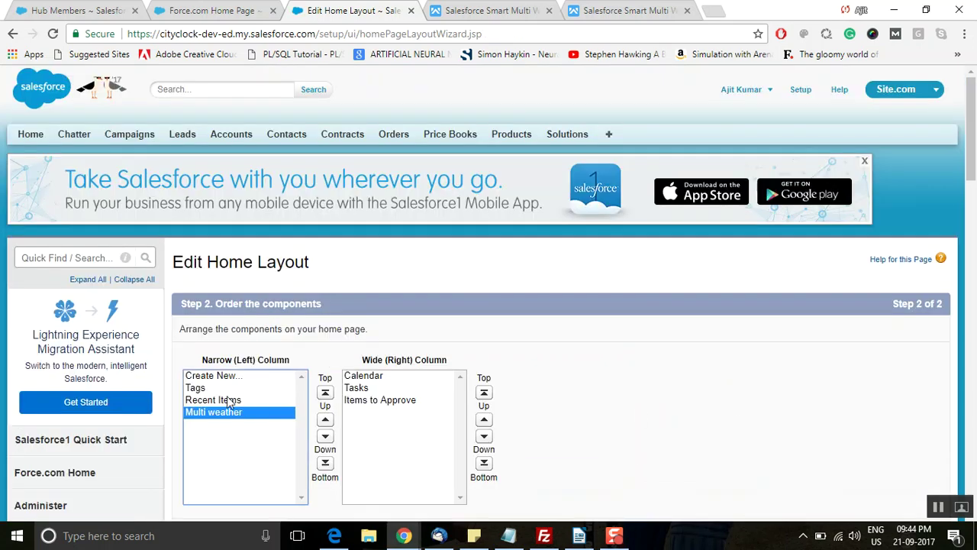
left_click(326, 420)
left_click(326, 420)
left_click(325, 420)
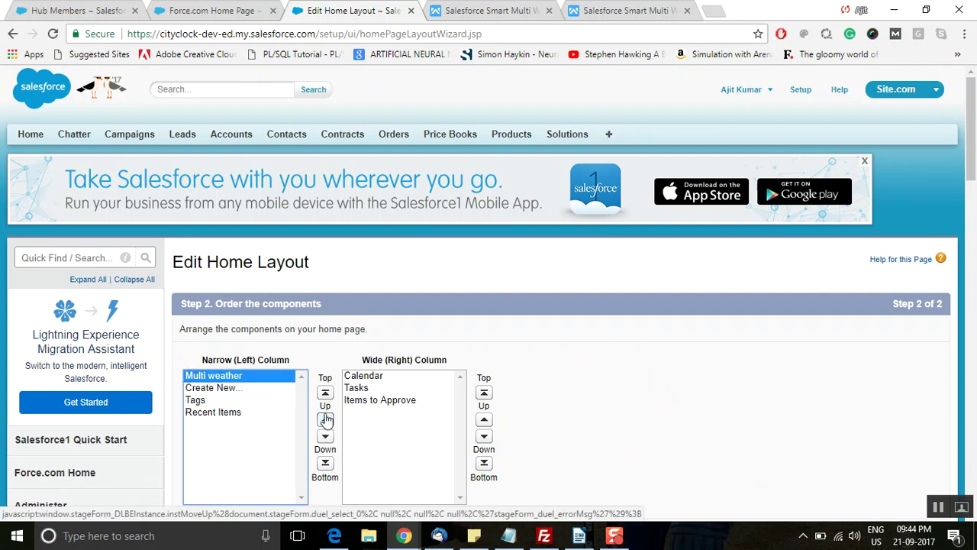
scroll(662, 380, "down", 3)
left_click(855, 322)
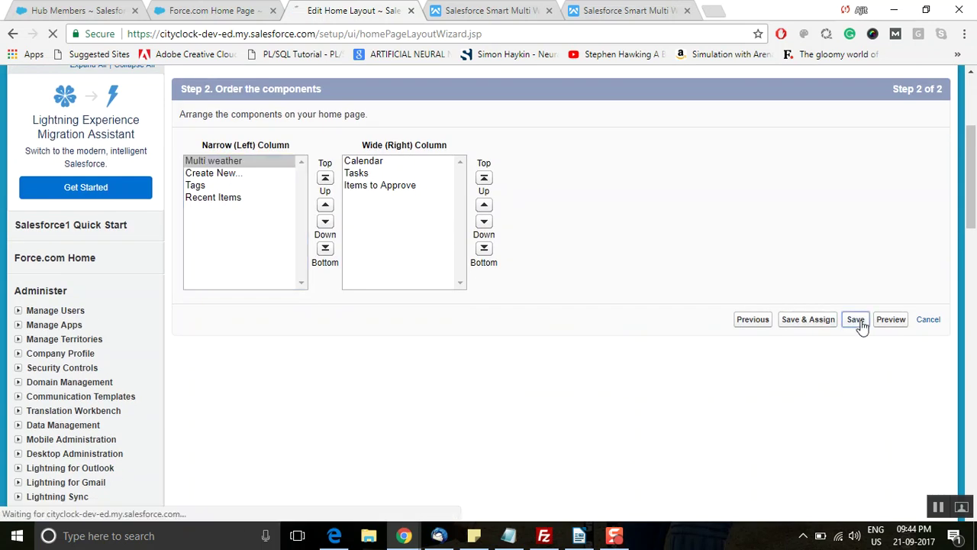
scroll(544, 339, "up", 2)
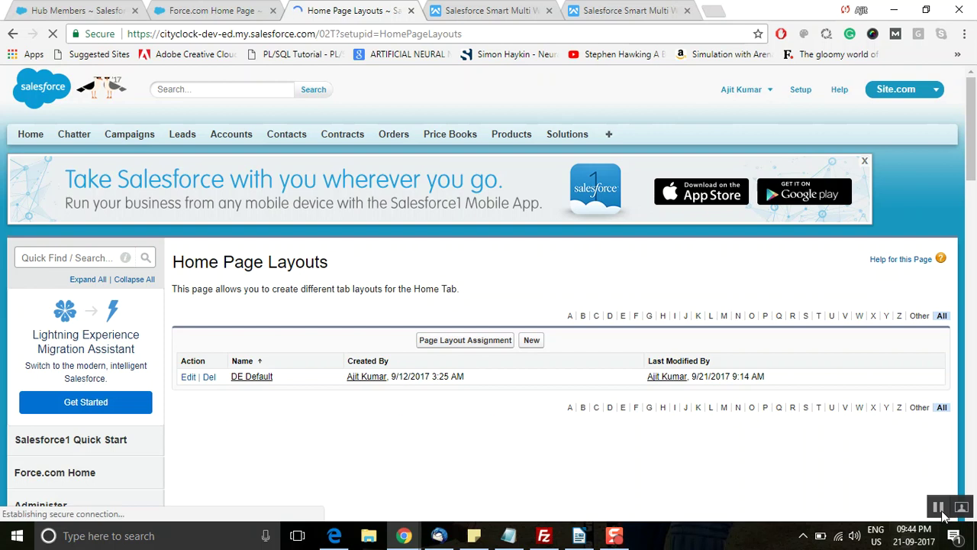
left_click(31, 135)
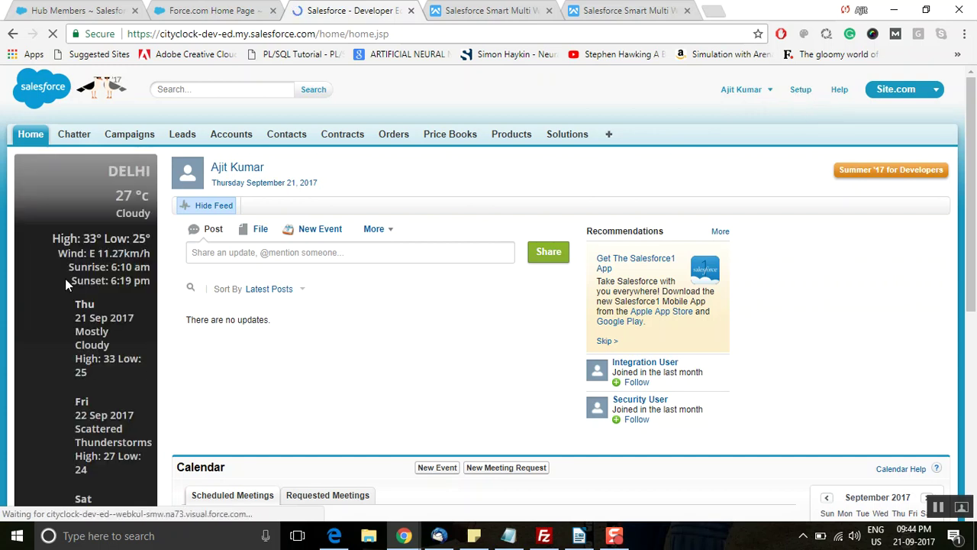
- Search Setup for "user Inte" and open the User Interface settings
left_click(798, 98)
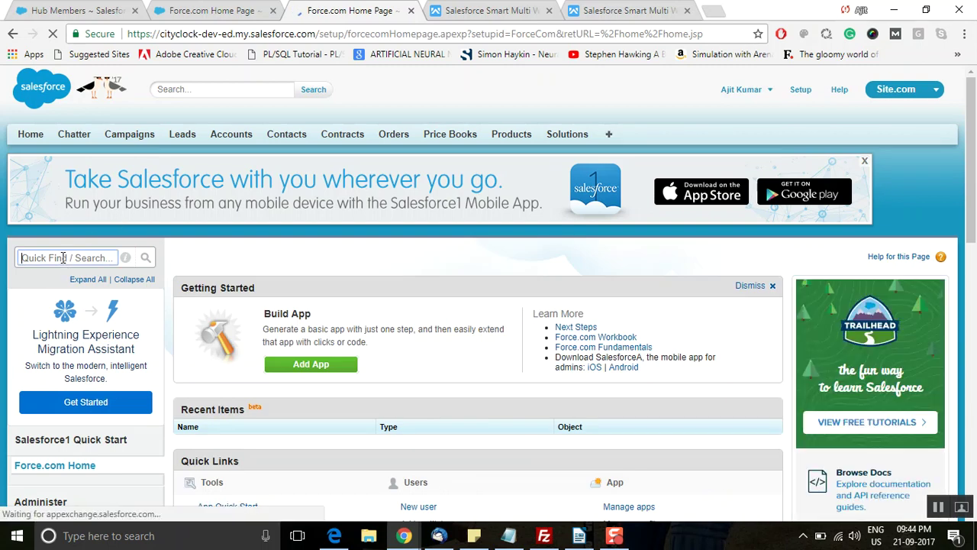
left_click(63, 258)
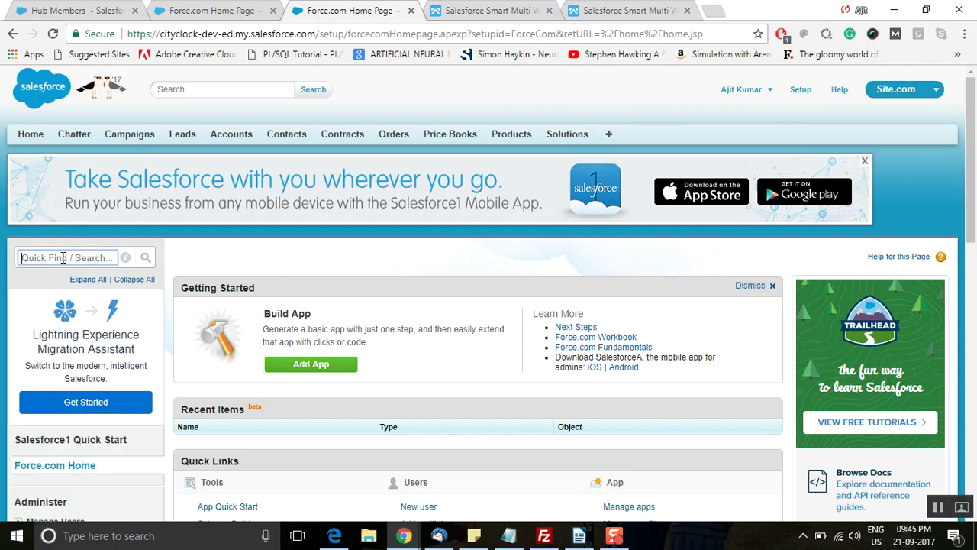
type("user")
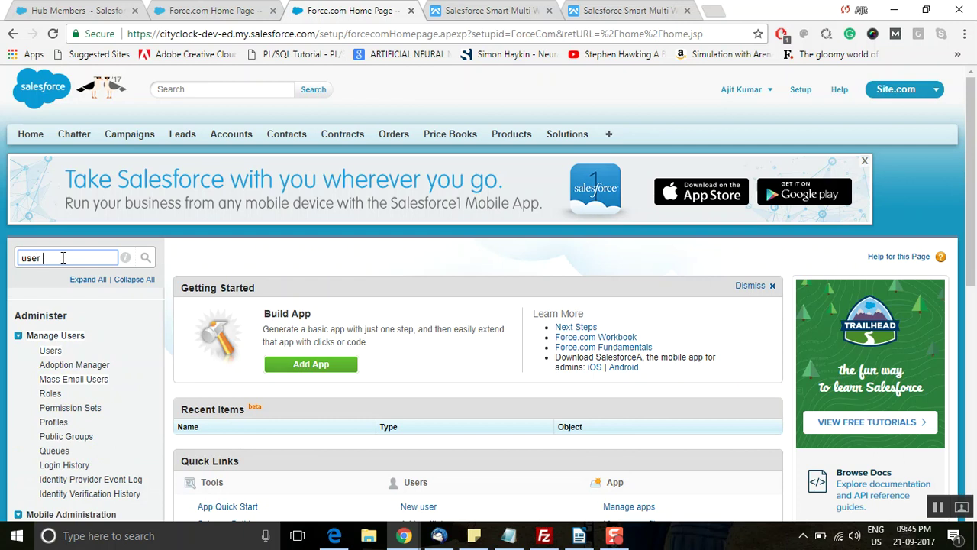
type(" Inte")
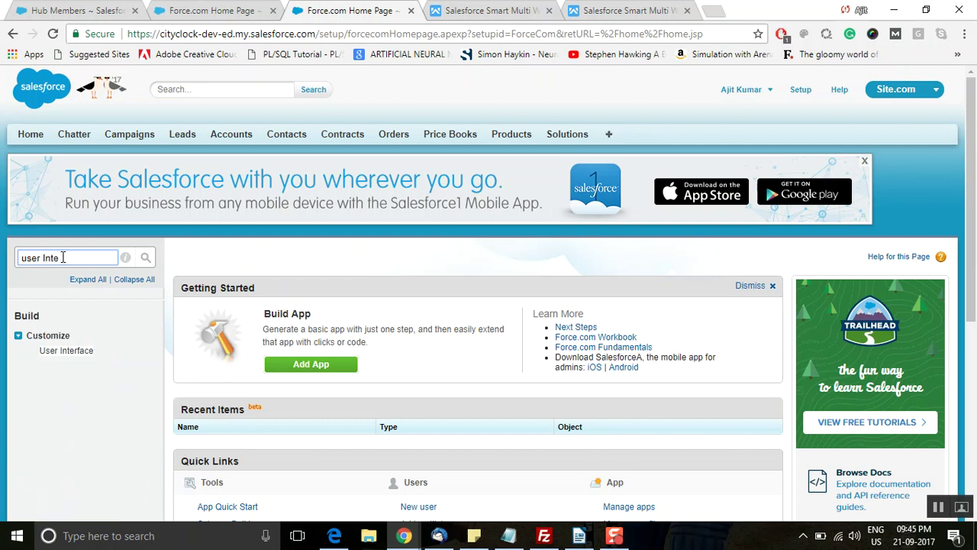
left_click(64, 352)
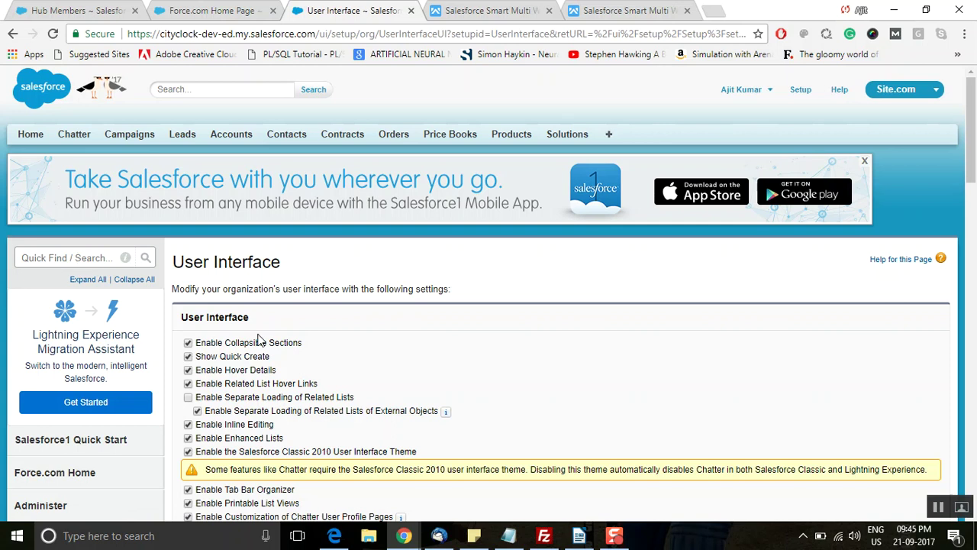
- Make sure Show Custom Sidebar Components on All Pages is enabled and save the User Interface settings
scroll(258, 340, "down", 4)
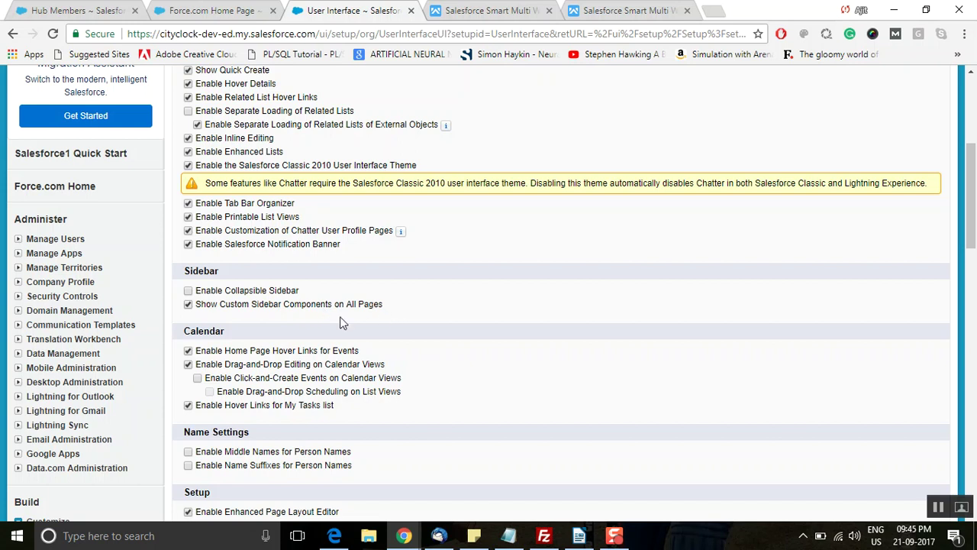
scroll(508, 349, "up", 3)
scroll(509, 348, "down", 6)
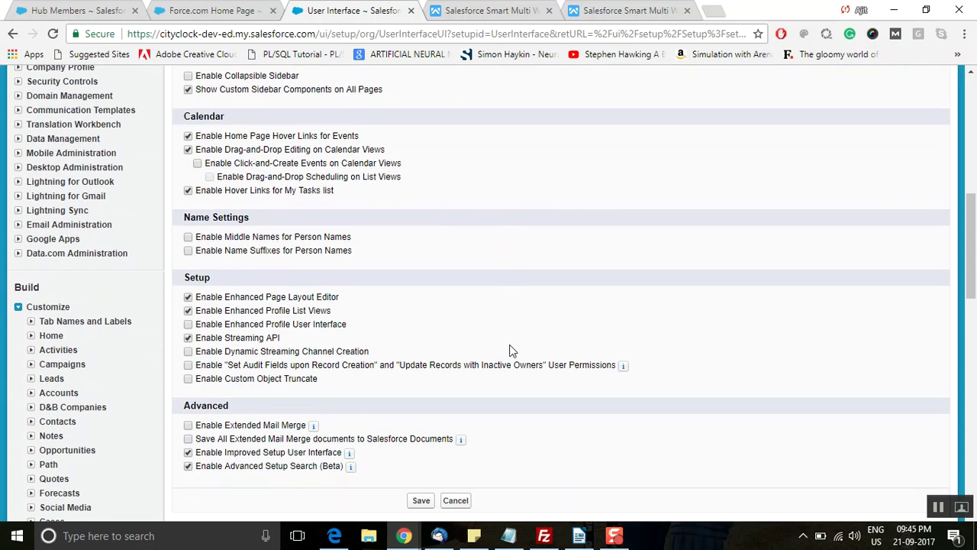
scroll(510, 349, "down", 1)
left_click(422, 430)
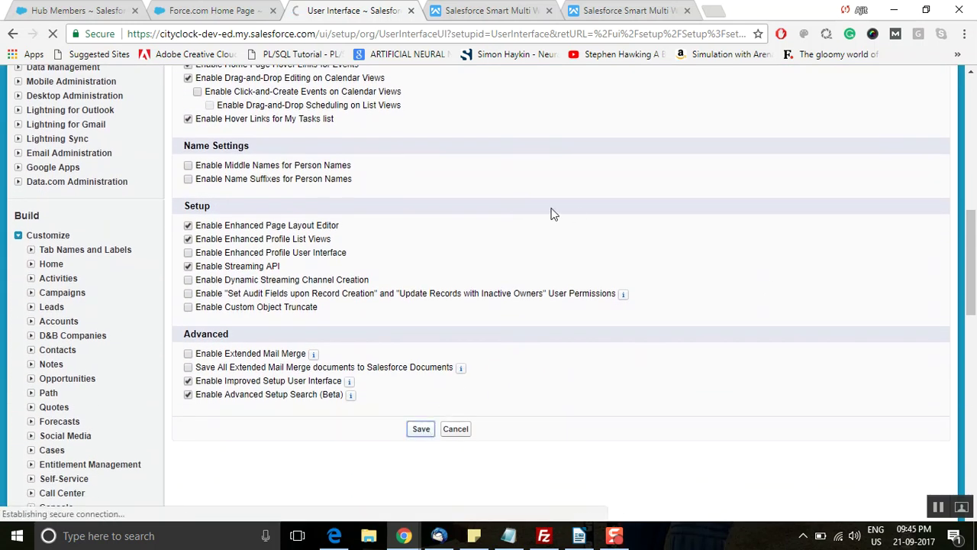
scroll(553, 214, "up", 2)
scroll(554, 215, "down", 3)
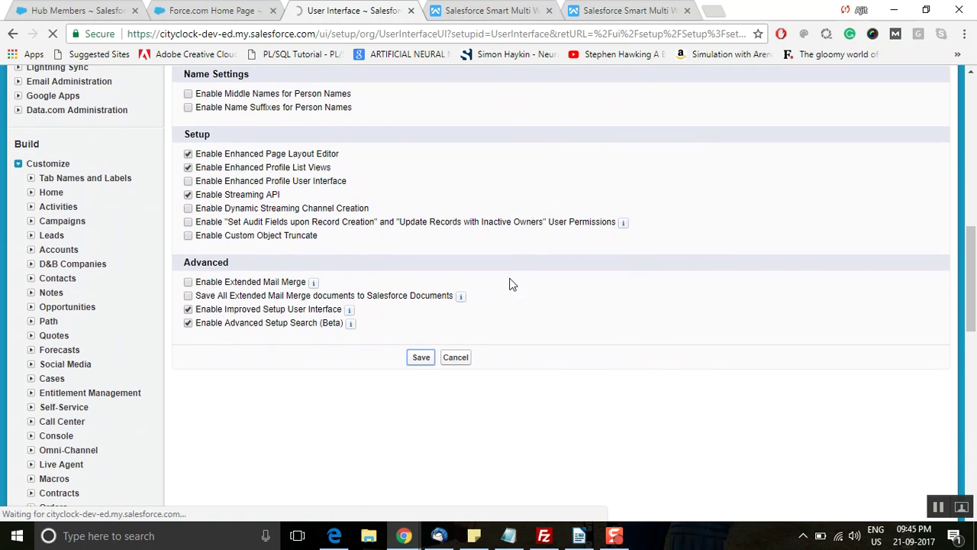
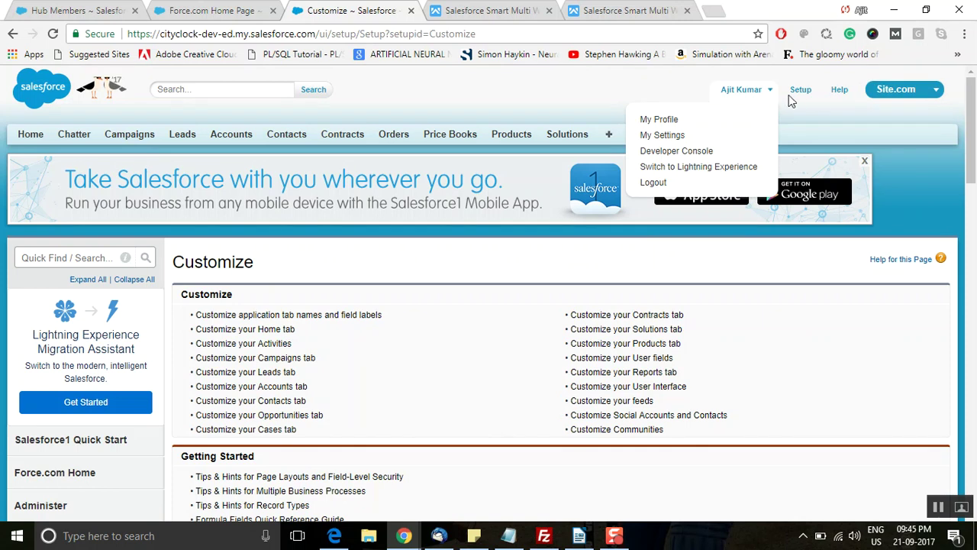
- Switch from the Site.com app to the Multi Weather app
left_click(769, 91)
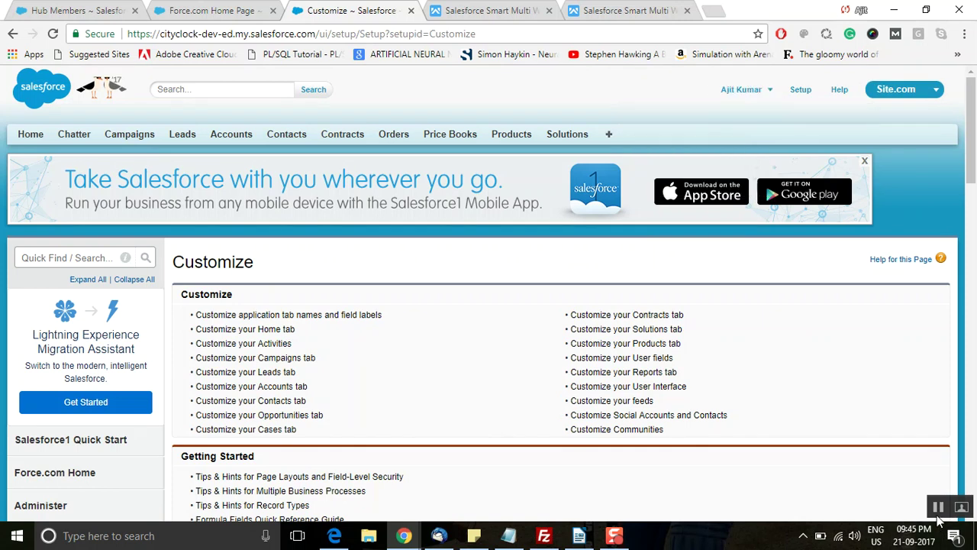
left_click(935, 91)
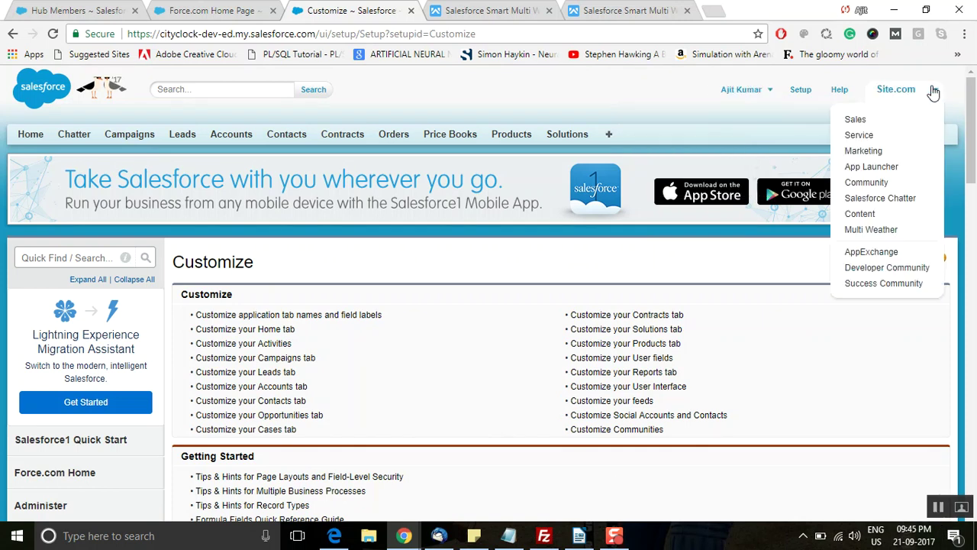
left_click(870, 229)
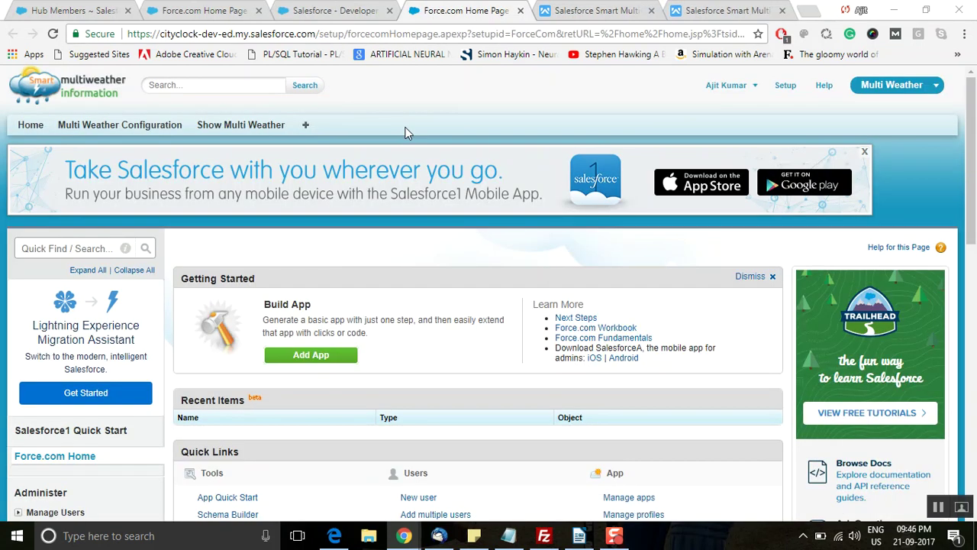
- Search Setup for "Profile", open the Profiles list and open the System Administrator profile from its second page
left_click(84, 248)
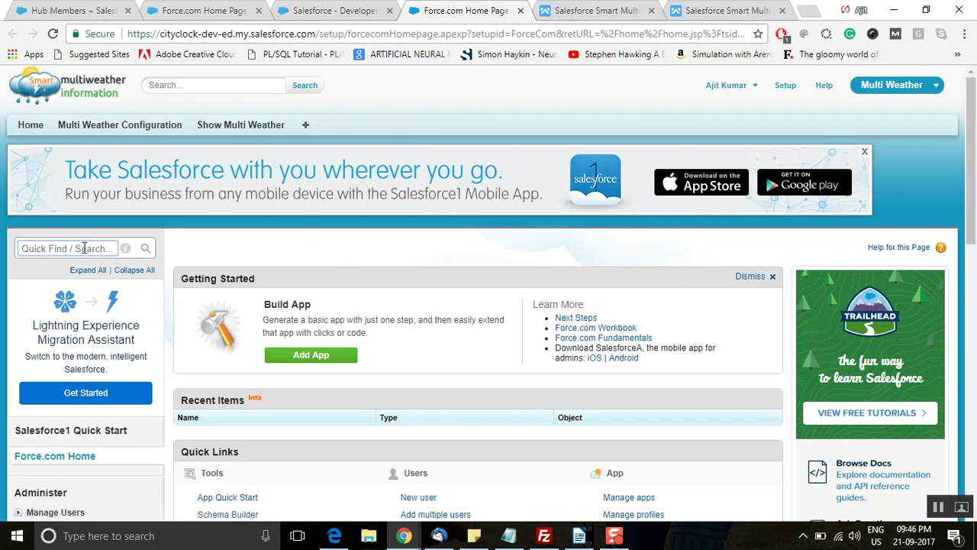
type("Profile")
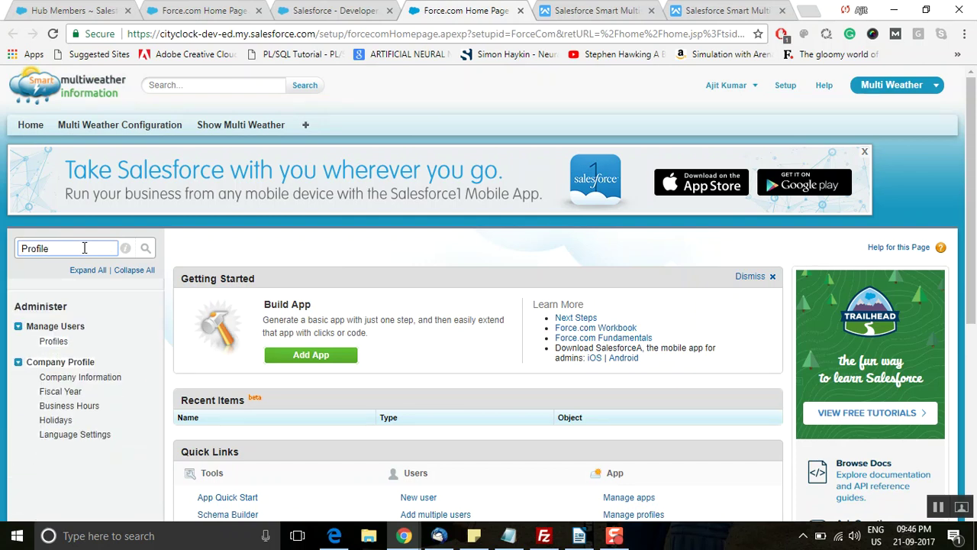
left_click(53, 342)
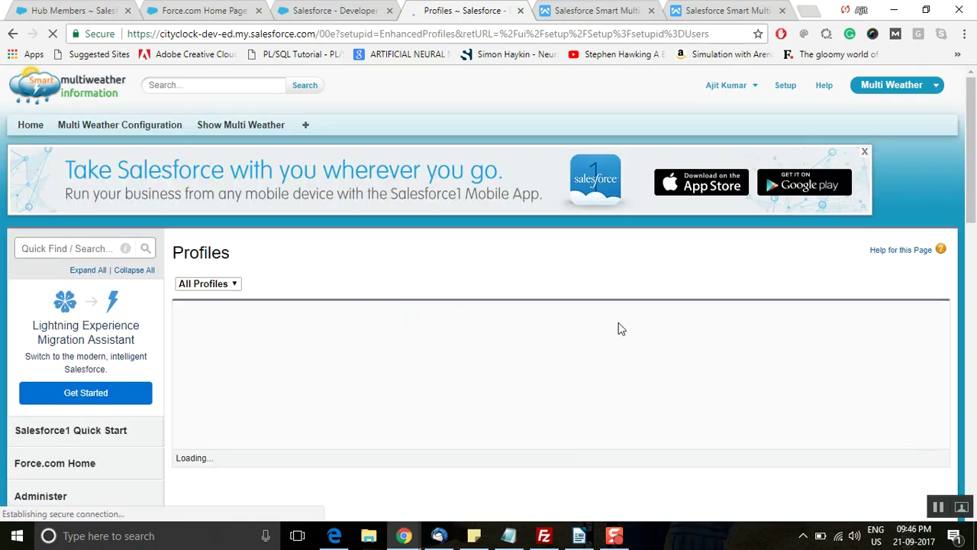
scroll(641, 336, "down", 1)
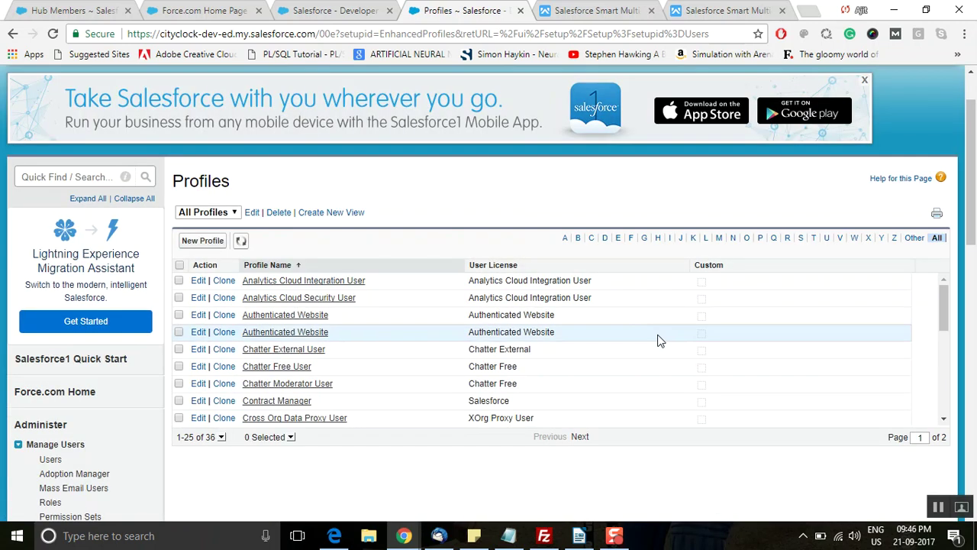
left_click_drag(943, 307, 950, 423)
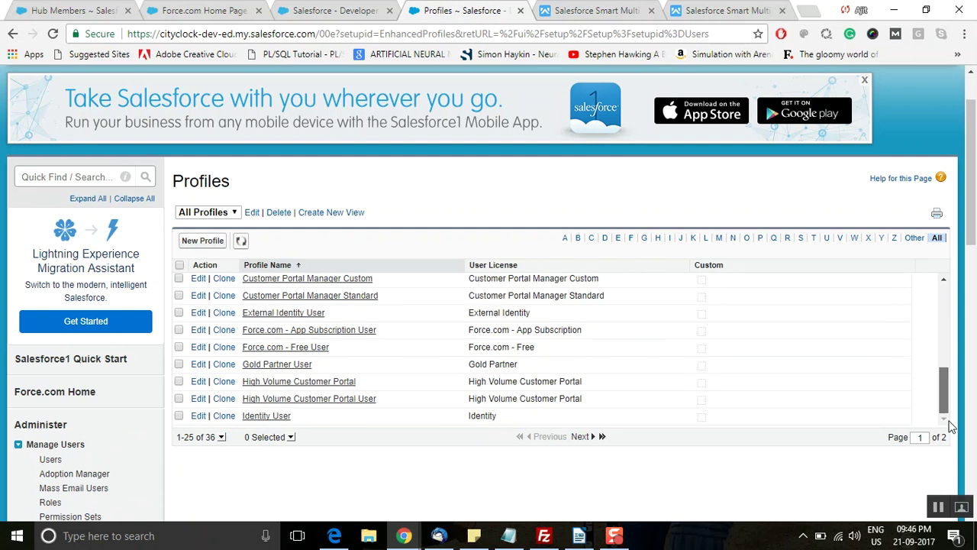
left_click(581, 438)
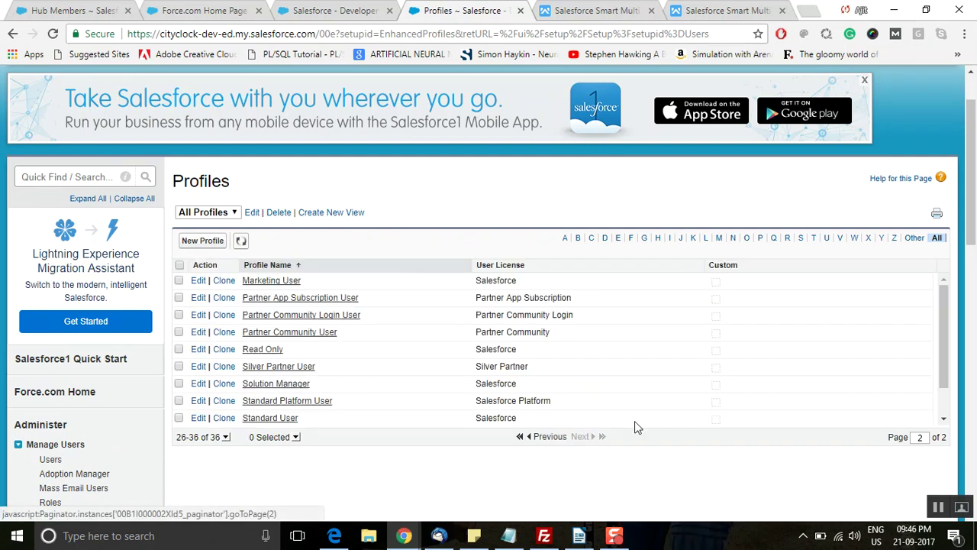
left_click_drag(945, 356, 944, 374)
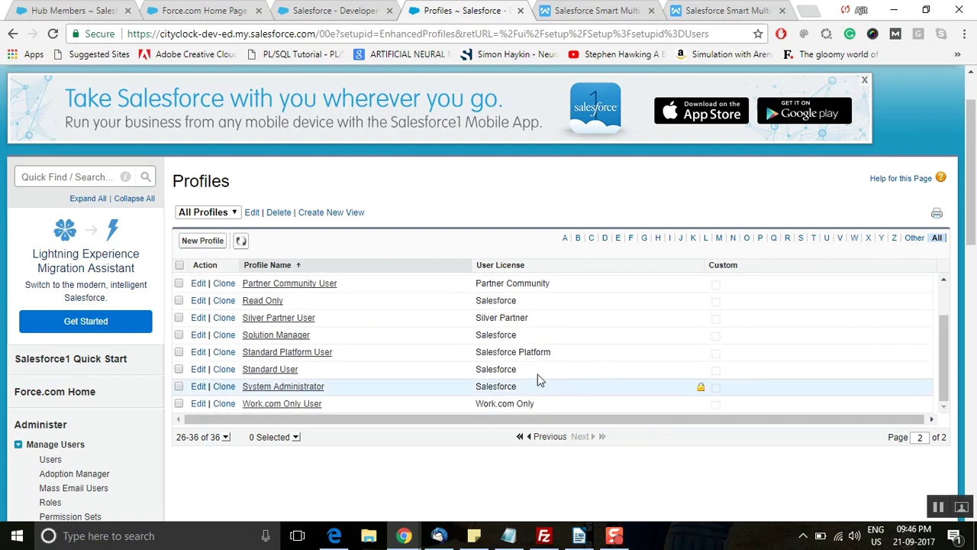
left_click(298, 390)
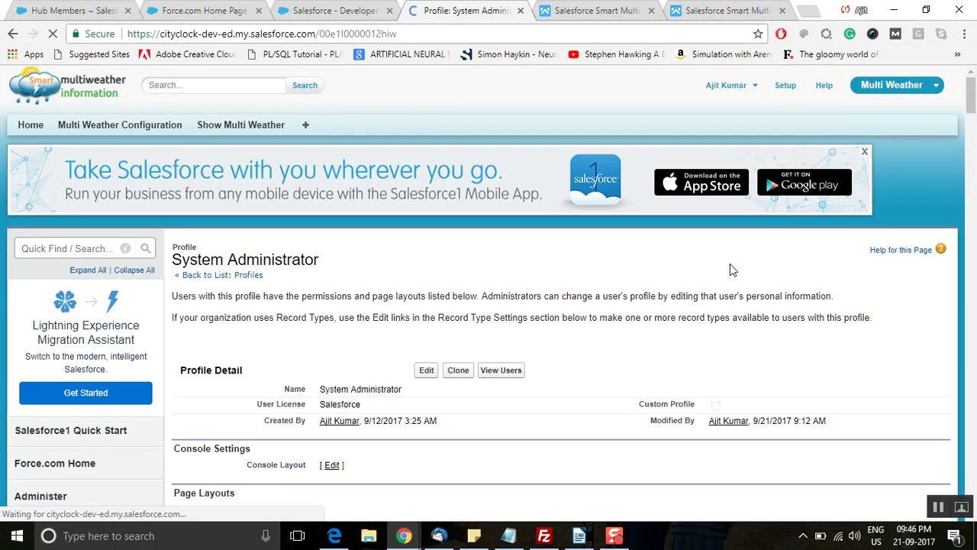
- Review the System Administrator profile's custom tab settings for Multi Weather Configuration and Show Multi Weather
scroll(819, 273, "down", 12)
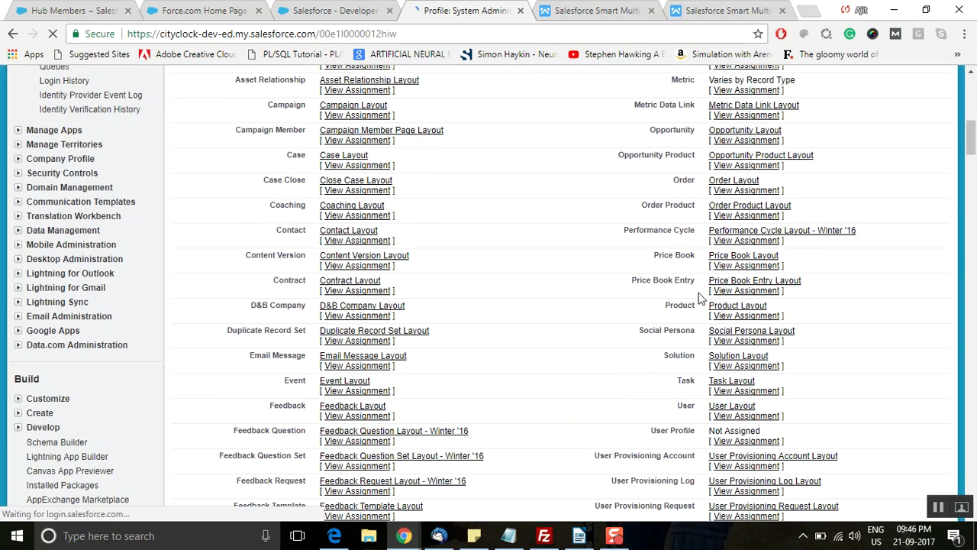
scroll(701, 299, "down", 10)
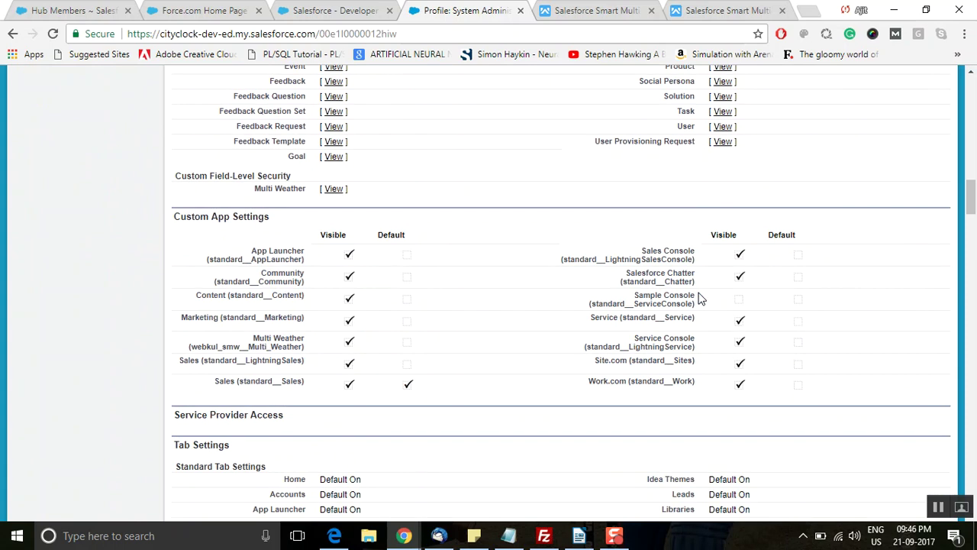
scroll(700, 299, "down", 5)
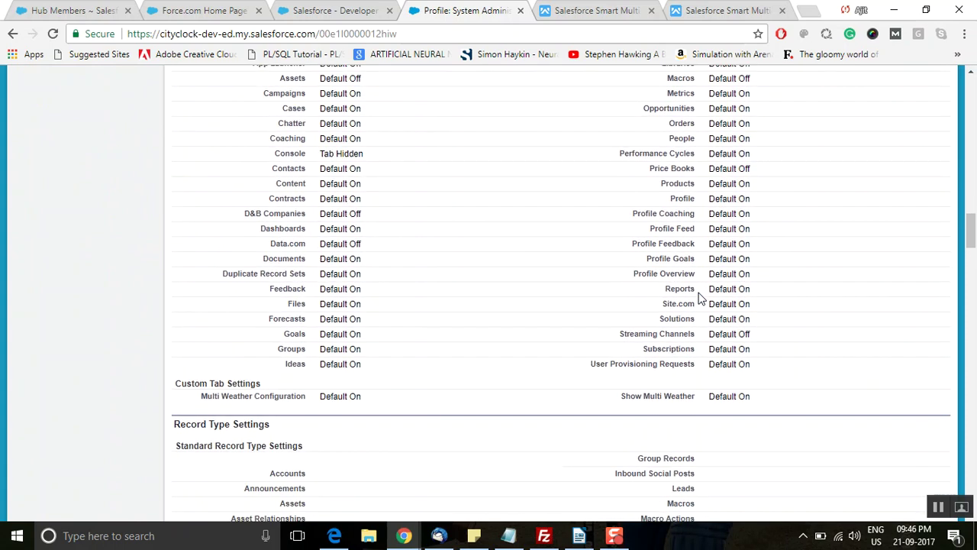
left_click_drag(204, 272, 305, 271)
left_click(311, 274)
left_click(372, 272)
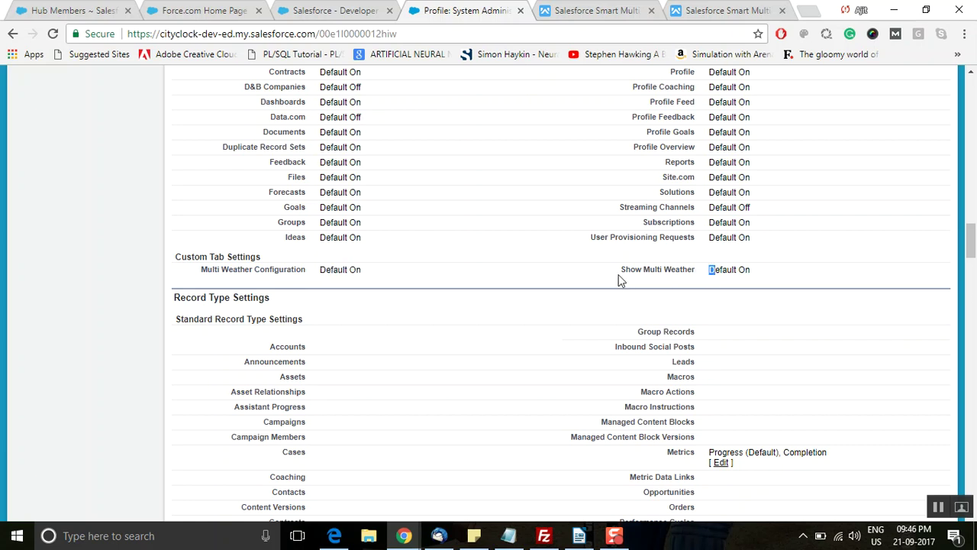
left_click_drag(710, 270, 746, 268)
left_click(747, 287)
- Check the list of available apps on the Home page and return to the System Administrator profile's header
left_click(339, 12)
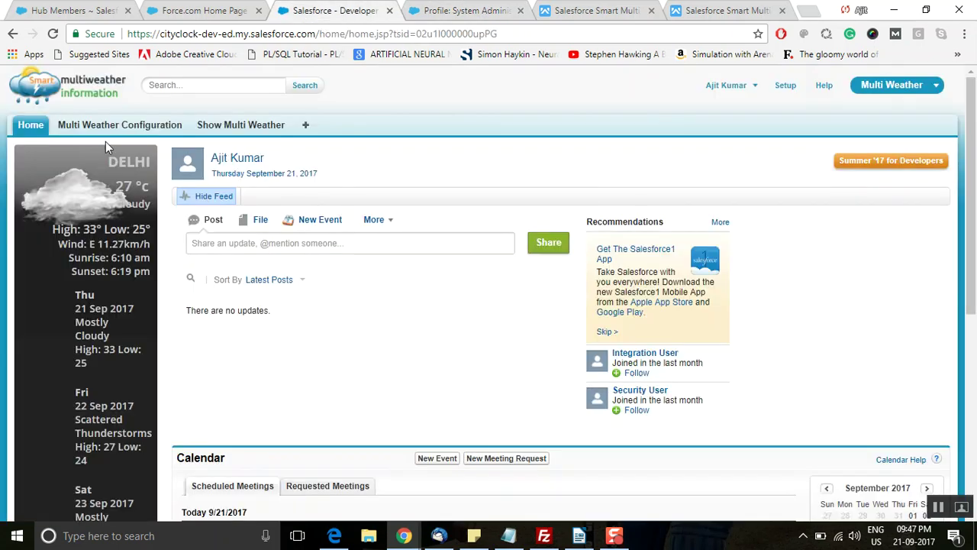
left_click(898, 87)
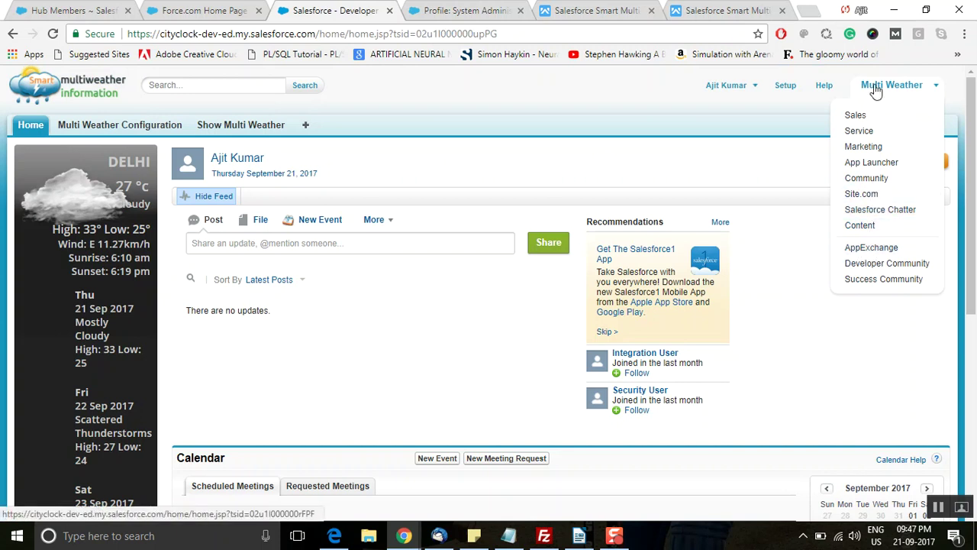
left_click(479, 11)
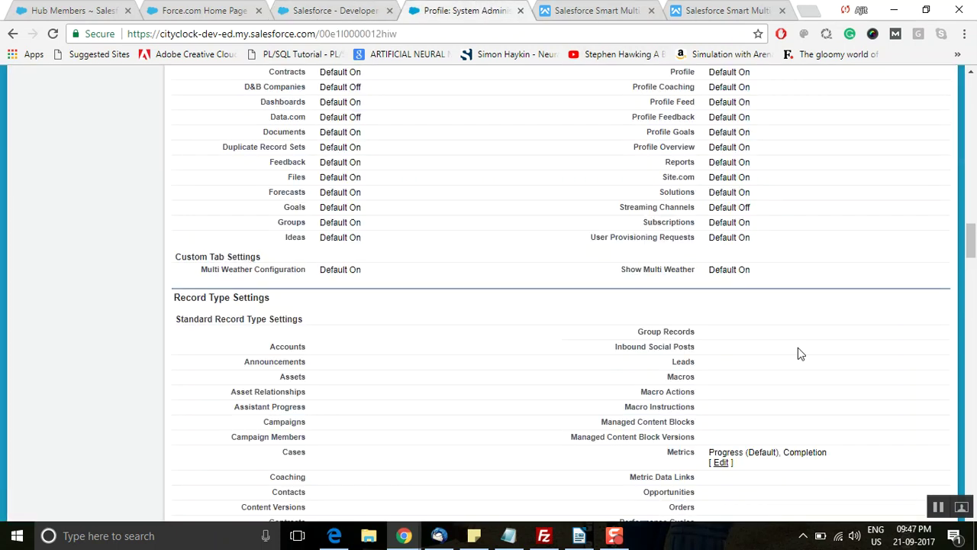
scroll(781, 192, "up", 20)
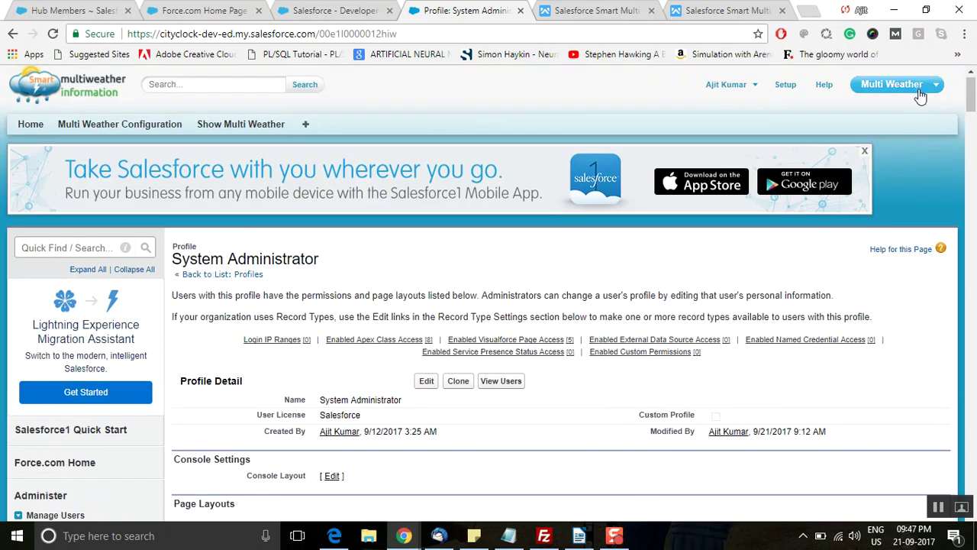
- Open Multi Weather Configuration from the Home page and set the City Name to "Delhi; California"
left_click(321, 10)
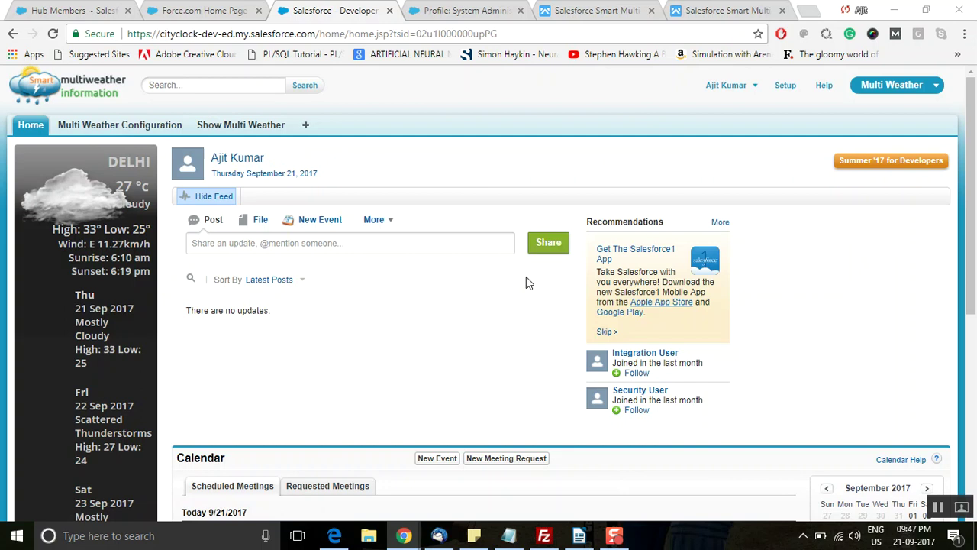
left_click(104, 130)
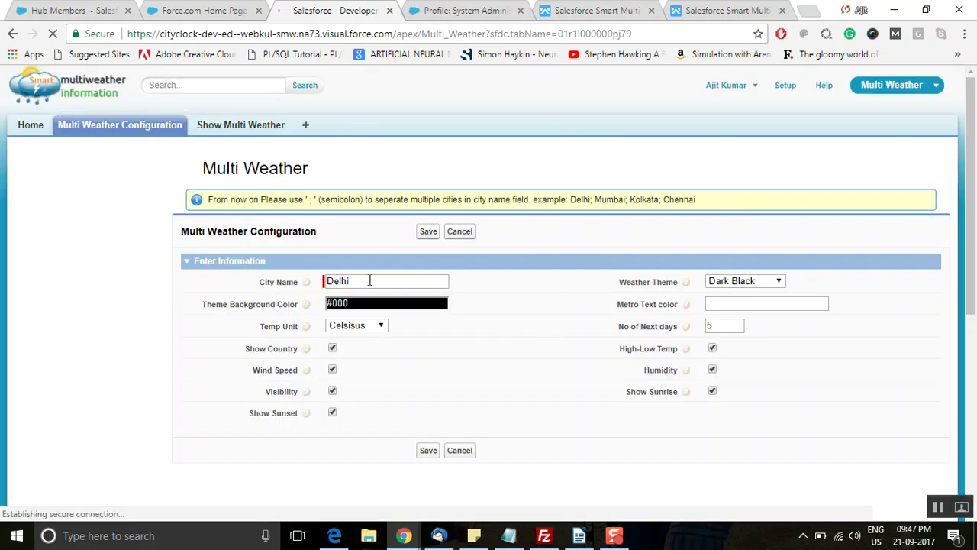
double_click(370, 280)
left_click(370, 281)
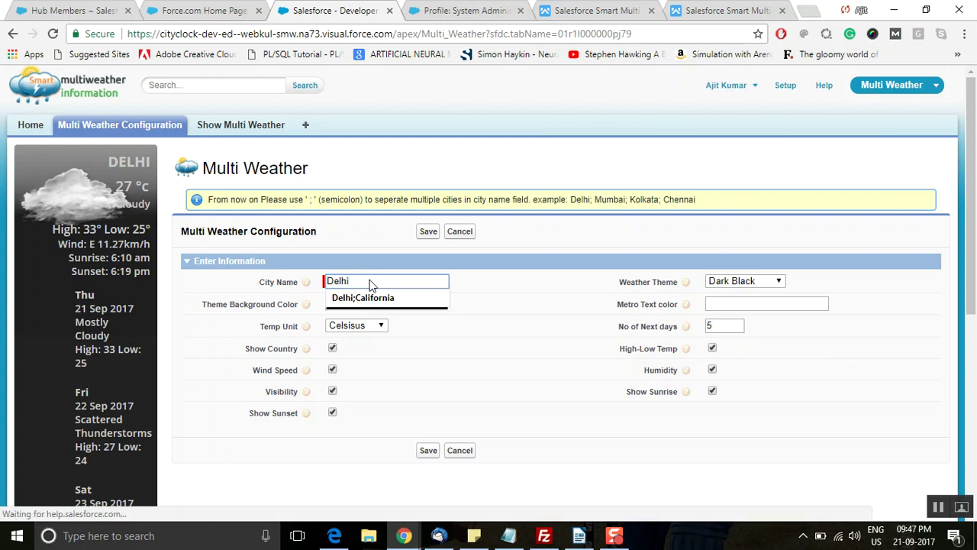
type("; California")
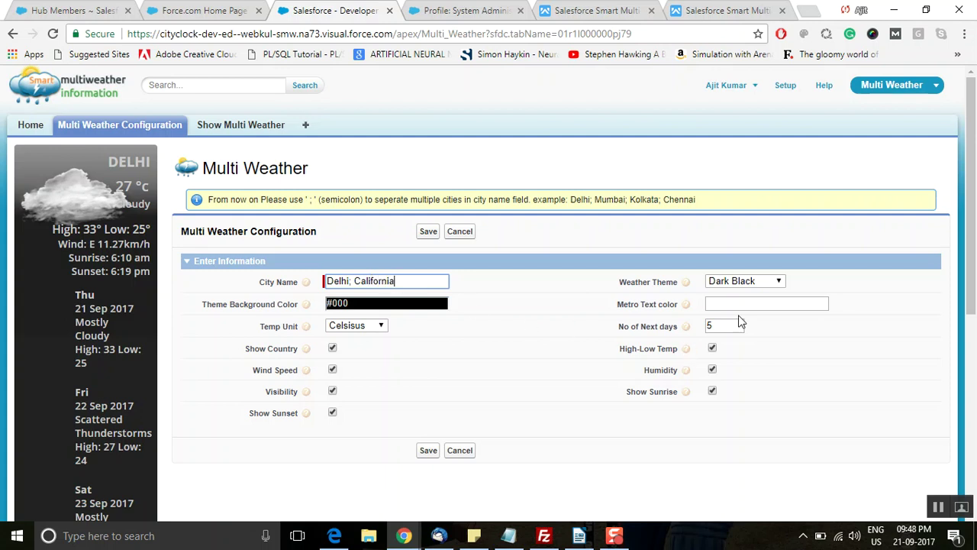
- Check the Temp Unit options, compare No of Next days with the sidebar forecast, and save the weather configuration
left_click(381, 327)
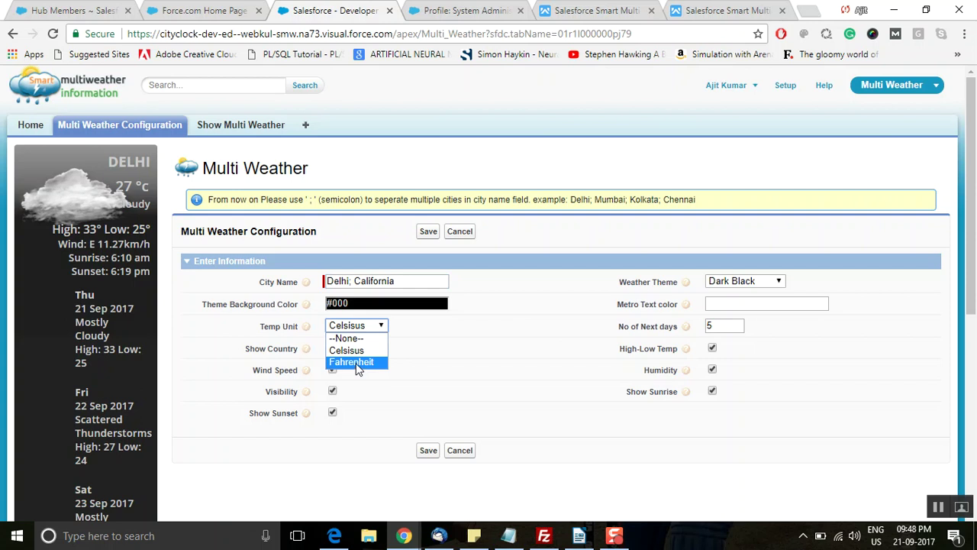
left_click(458, 335)
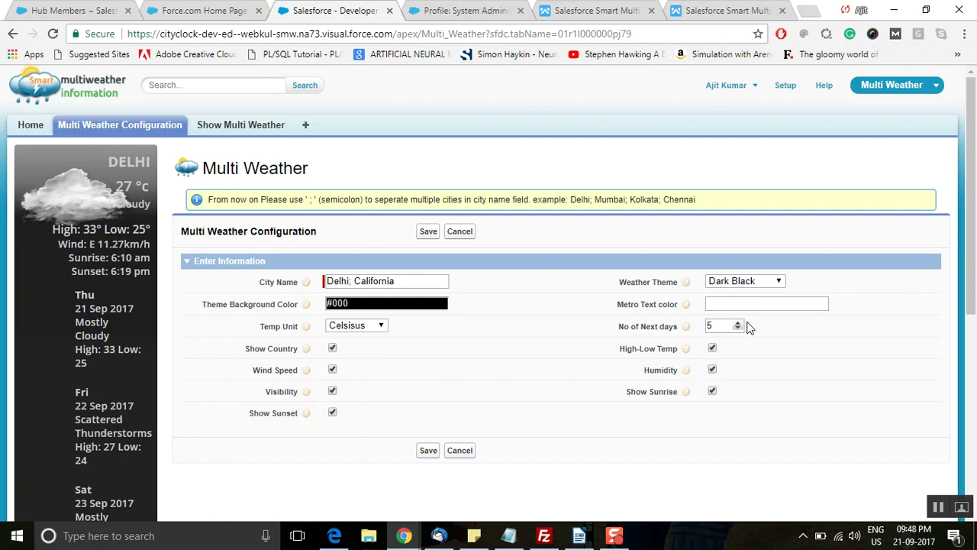
double_click(716, 327)
scroll(111, 298, "down", 5)
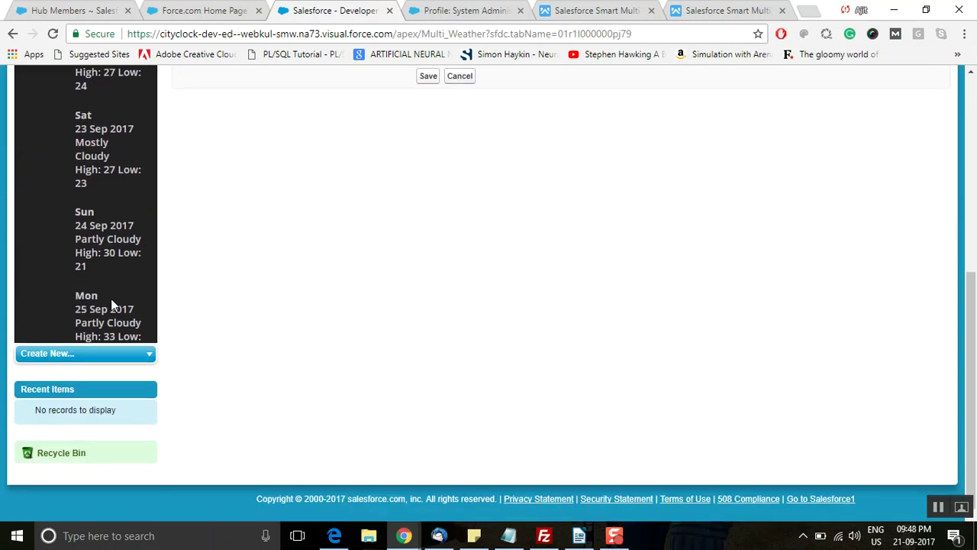
scroll(110, 298, "up", 3)
scroll(115, 275, "down", 2)
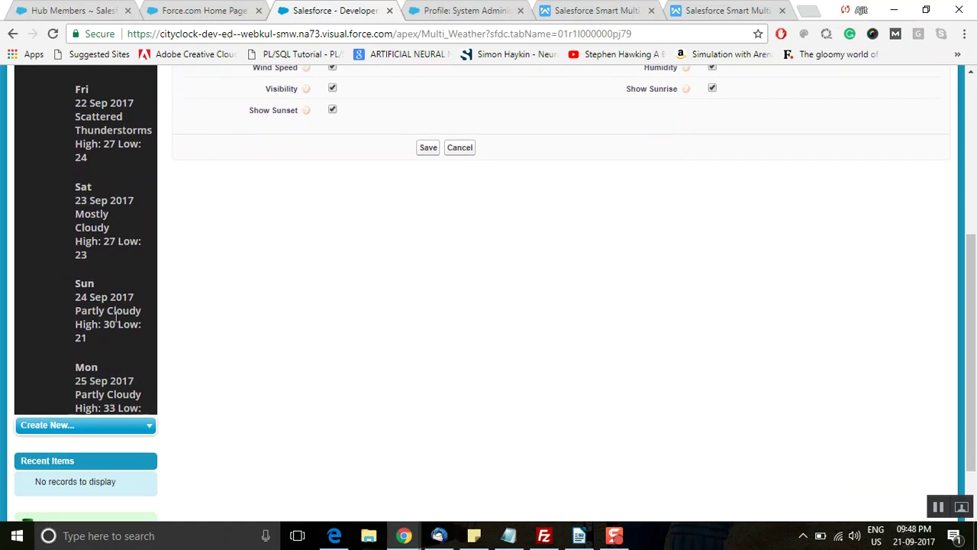
scroll(122, 328, "up", 4)
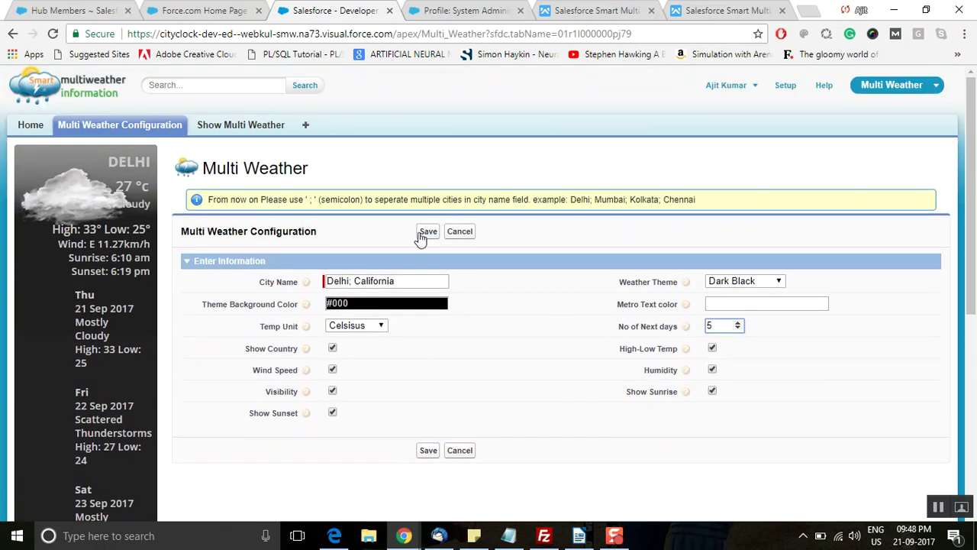
left_click(427, 232)
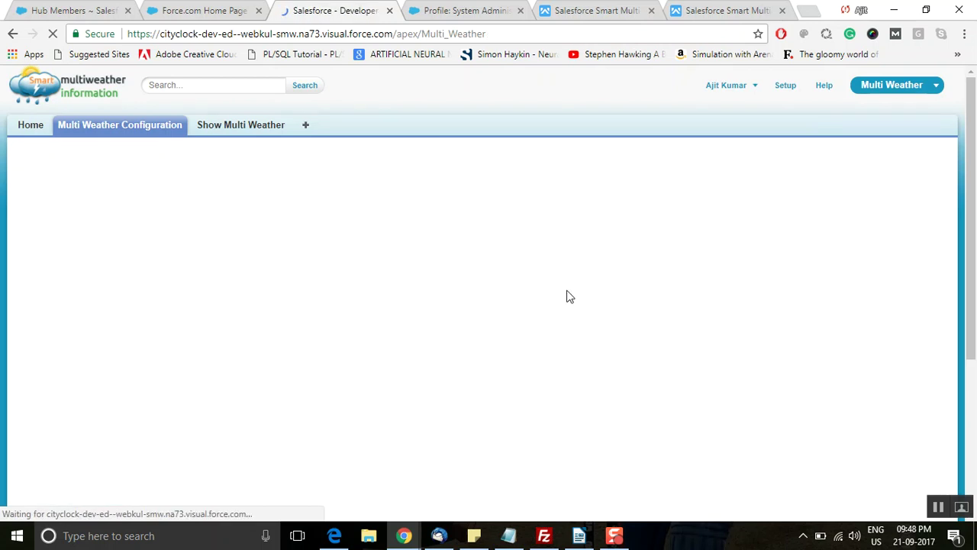
- Switch to the Sales app and open the Aethna Home Products lead from the All Open Leads view
left_click(908, 88)
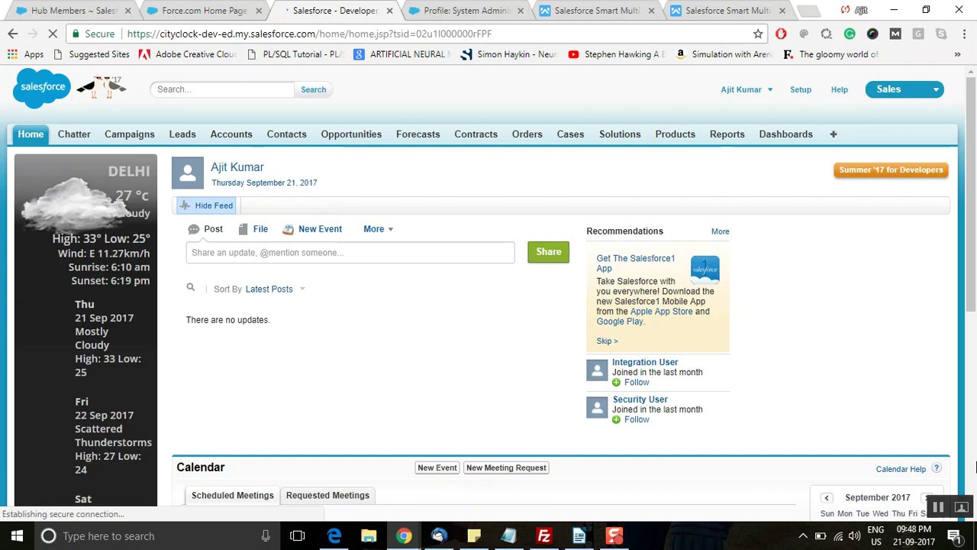
left_click(183, 137)
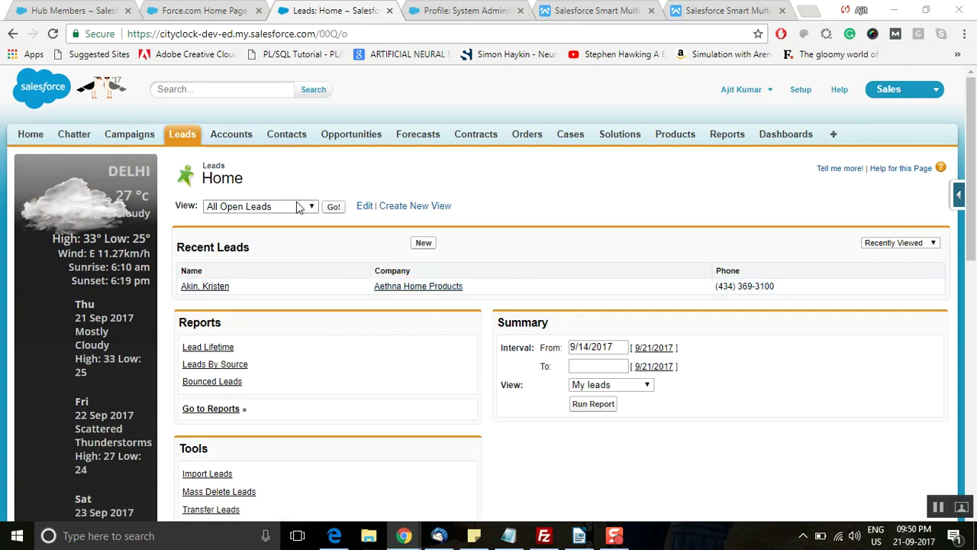
left_click(298, 209)
left_click(290, 219)
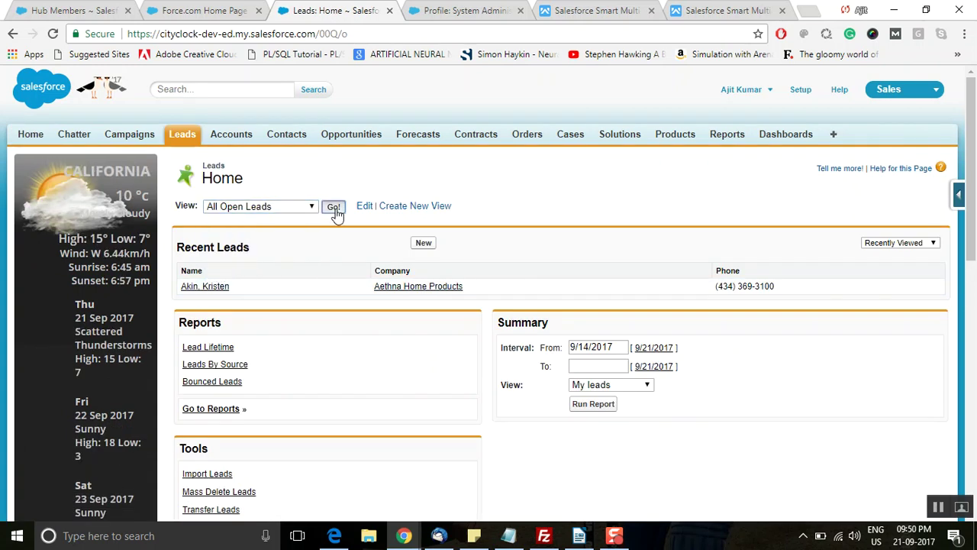
left_click(335, 207)
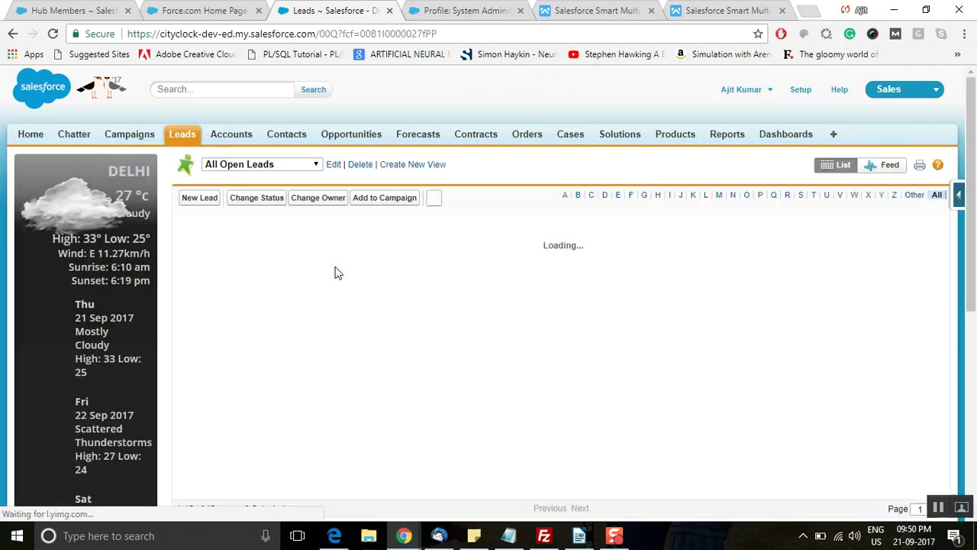
left_click(281, 240)
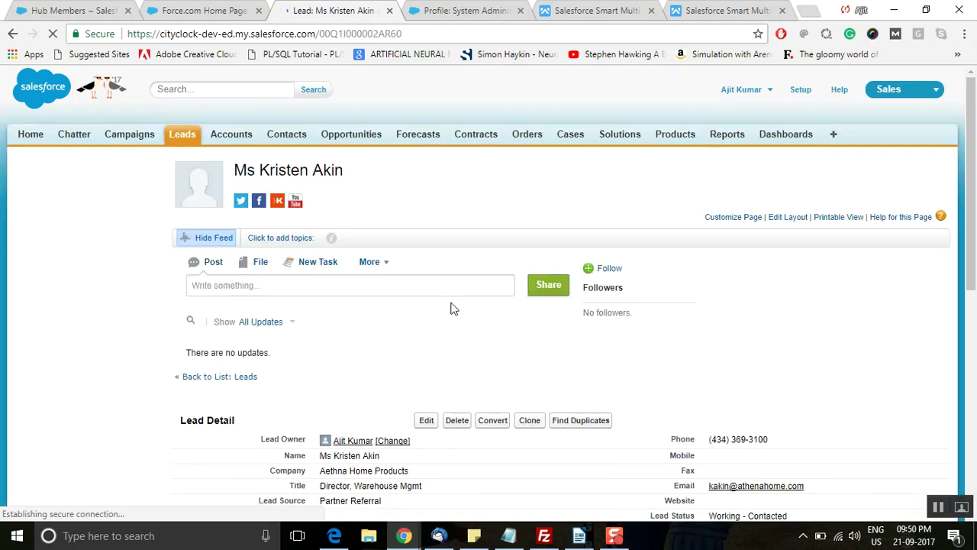
- Compare the address in the lead's details with the location shown in the sidebar weather component
scroll(451, 309, "down", 1)
scroll(451, 308, "down", 1)
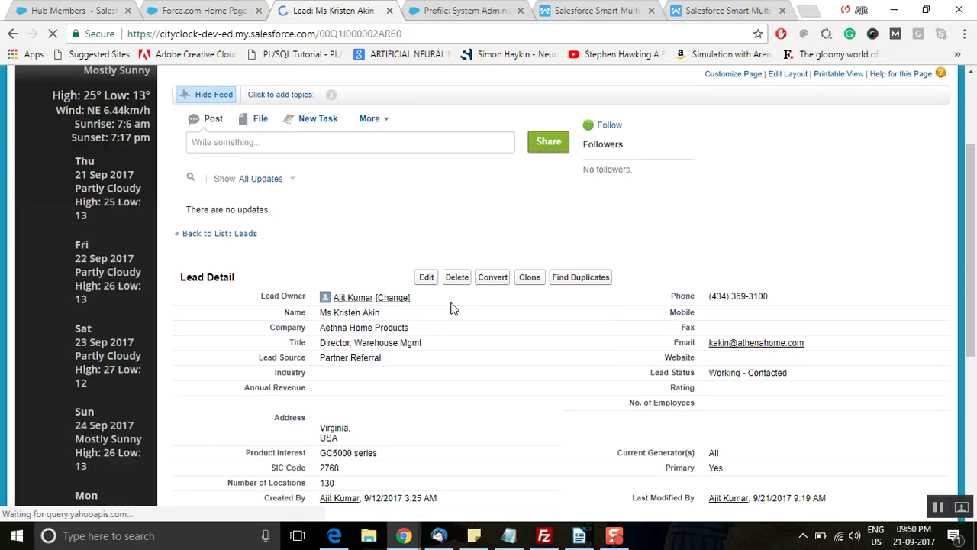
scroll(450, 309, "up", 2)
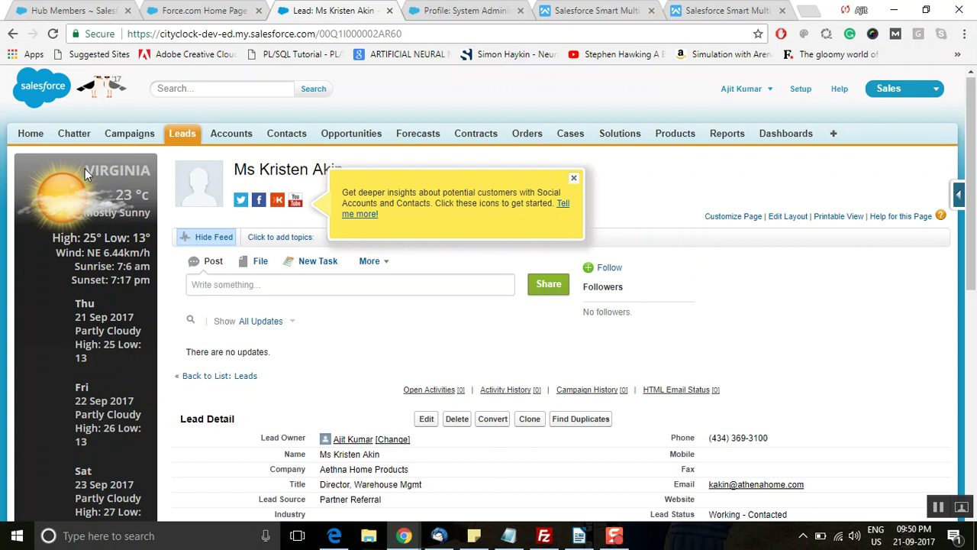
scroll(125, 182, "down", 3)
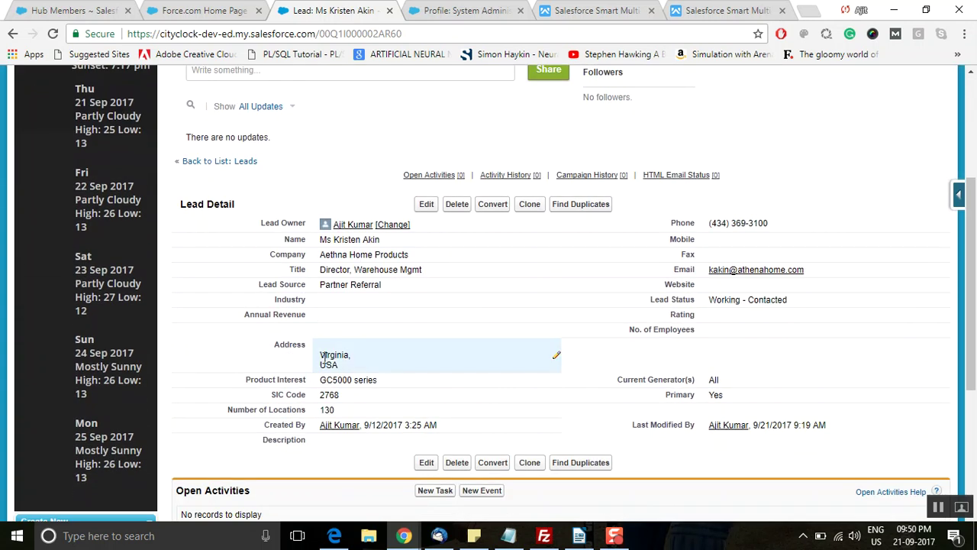
left_click_drag(320, 360, 354, 362)
left_click(354, 358)
scroll(352, 359, "up", 3)
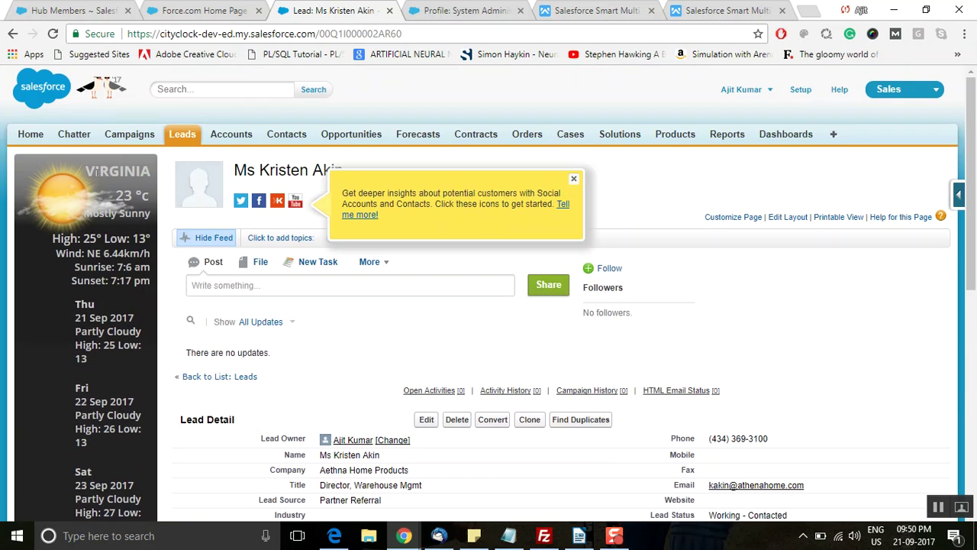
- Open the Burlington Textiles Corp of America account from the All Accounts view
scroll(408, 261, "down", 1)
scroll(408, 255, "up", 1)
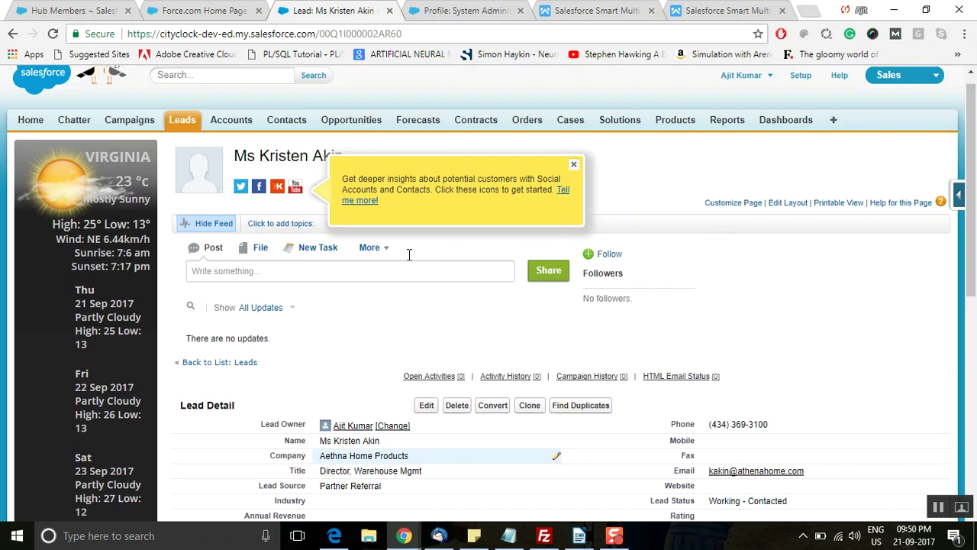
left_click(229, 140)
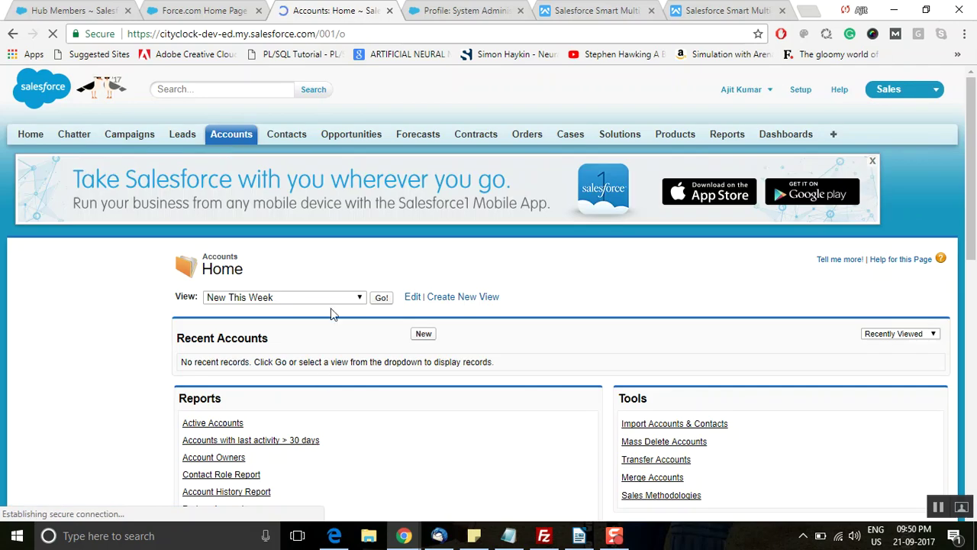
left_click(344, 298)
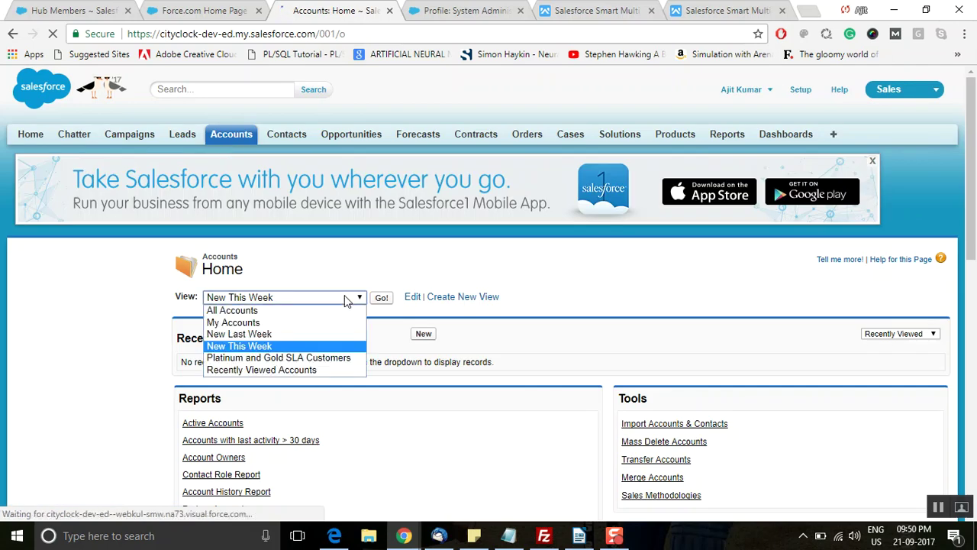
left_click(356, 307)
left_click(380, 299)
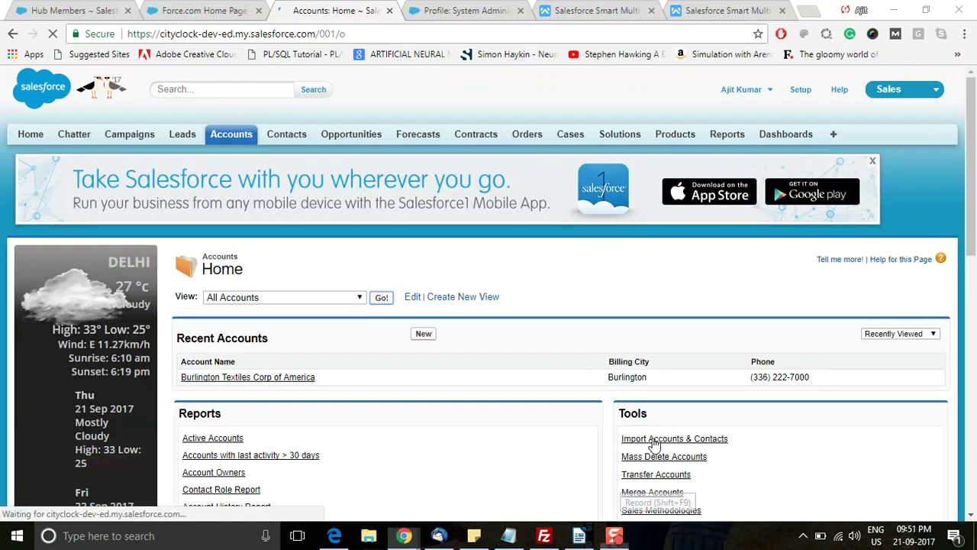
left_click(379, 297)
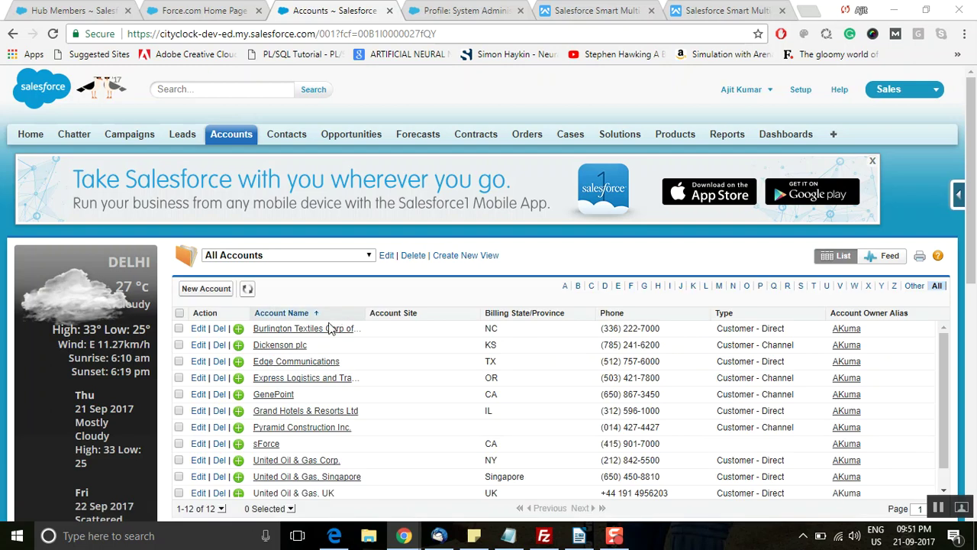
left_click(285, 331)
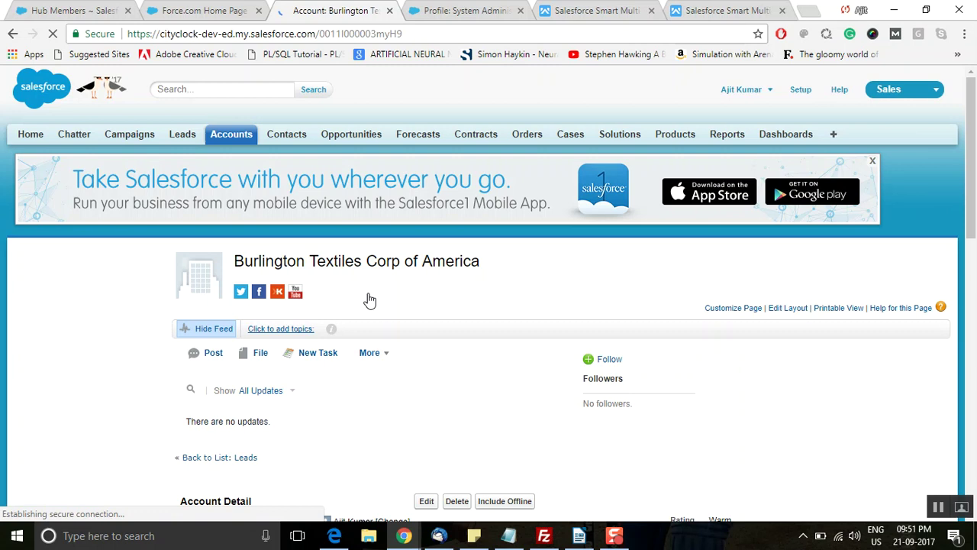
- Compare the account's billing address with the sidebar weather location and dismiss the social insights tip
scroll(399, 309, "down", 4)
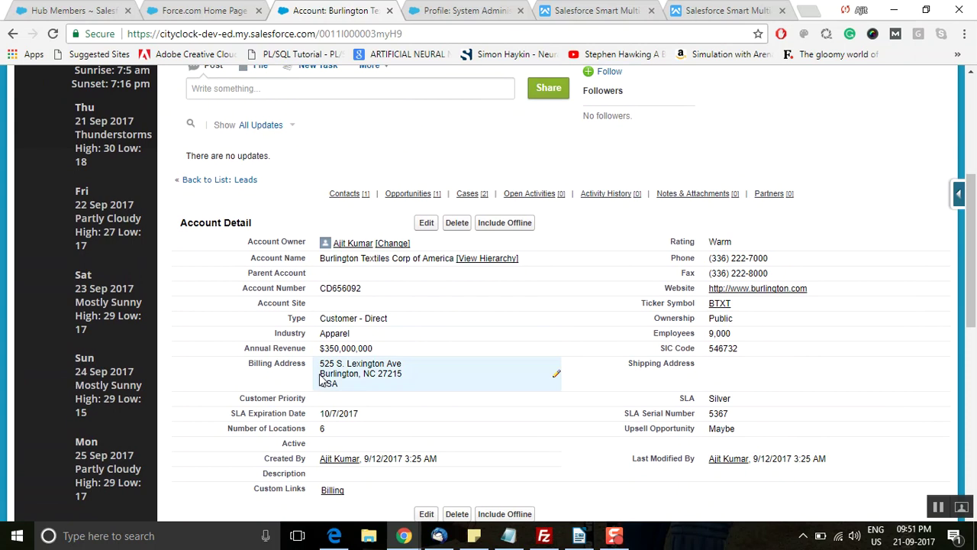
scroll(340, 376, "up", 3)
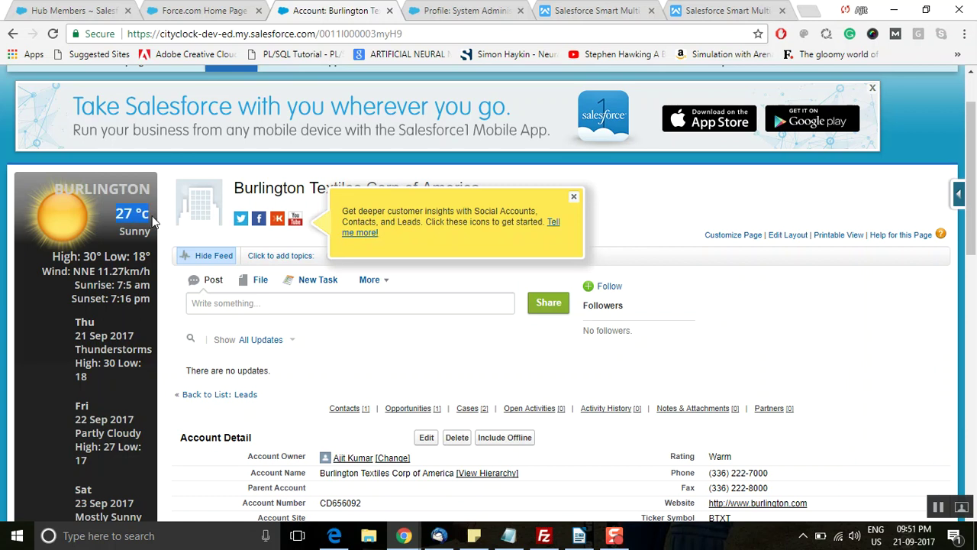
left_click_drag(153, 231, 123, 229)
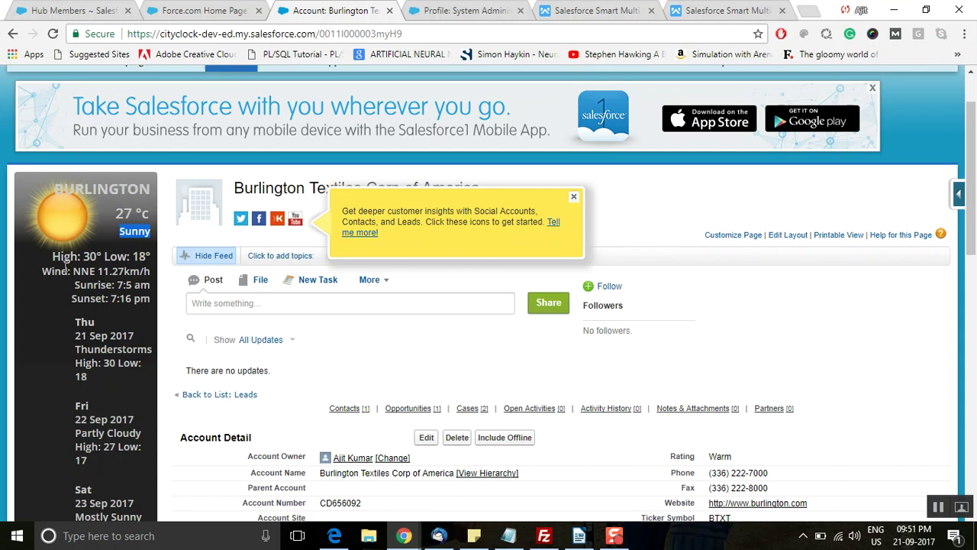
left_click(437, 347)
scroll(437, 346, "down", 2)
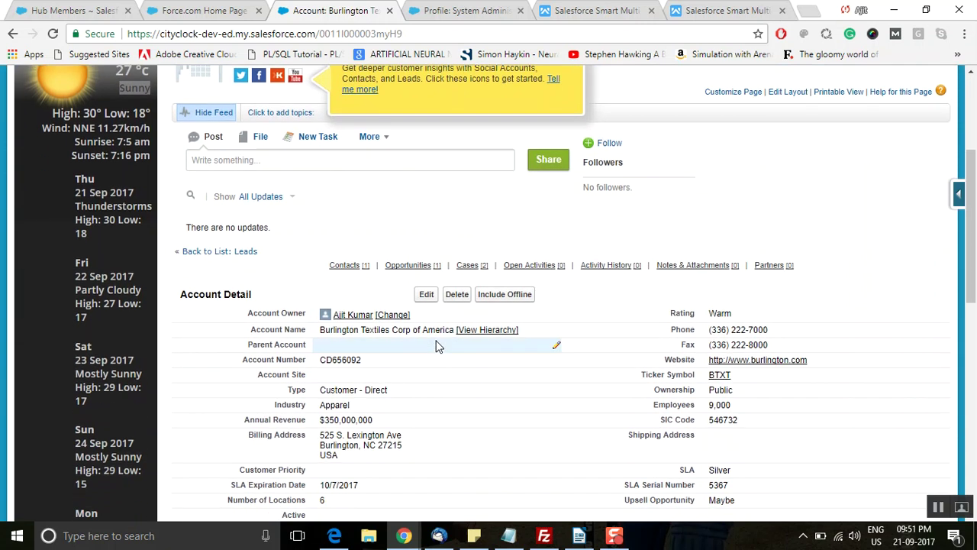
scroll(438, 347, "up", 2)
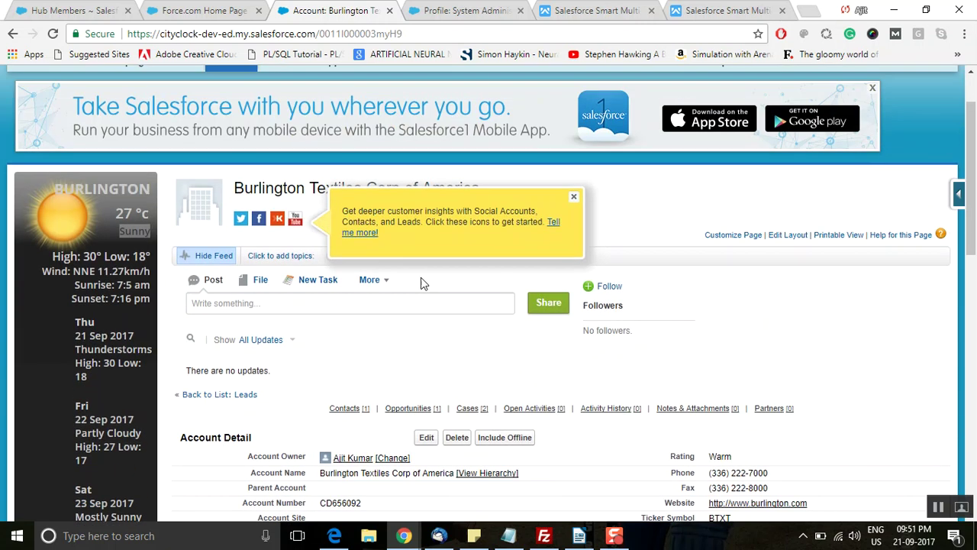
left_click(573, 197)
scroll(421, 264, "up", 1)
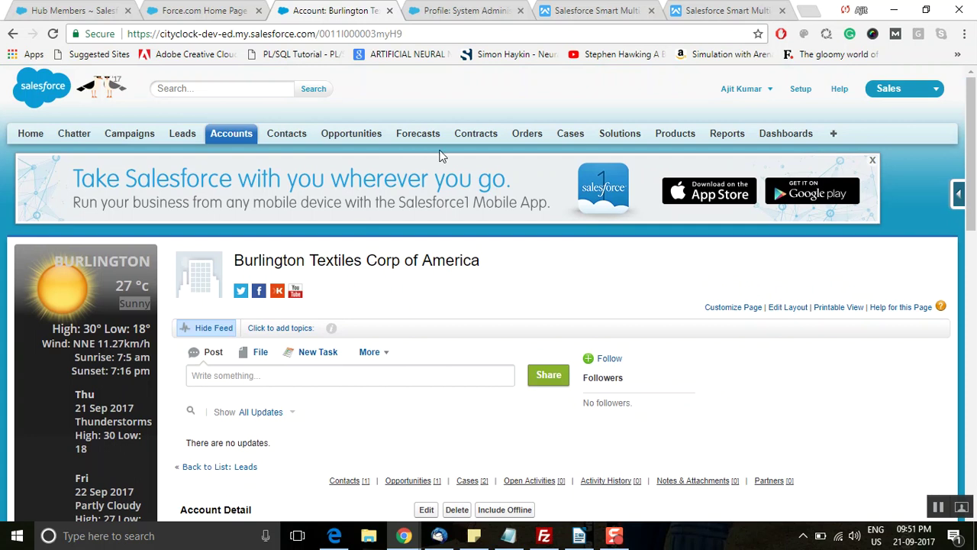
- From the All Contacts view, open the Grand Hotels & Resorts Ltd contact titled SVP, Administration and Finance
left_click(288, 136)
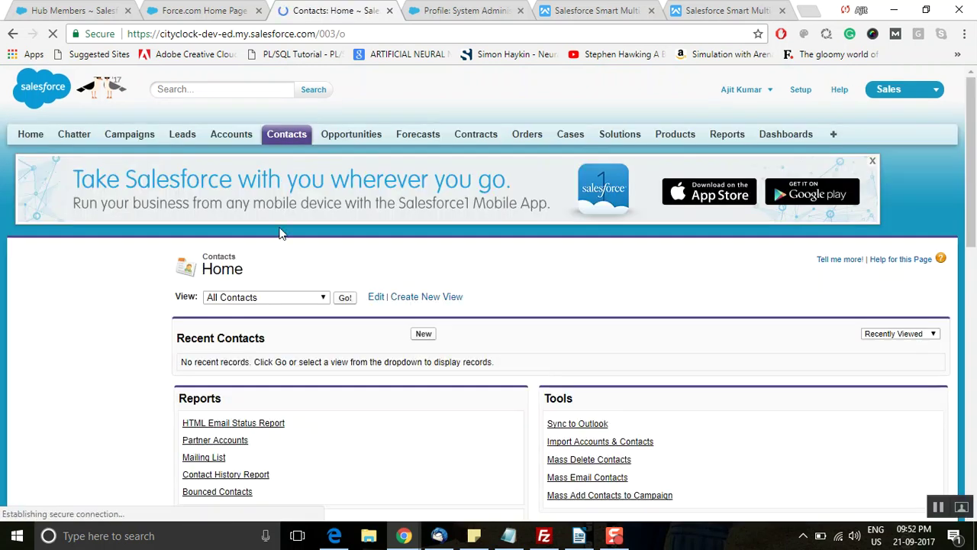
scroll(314, 362, "down", 1)
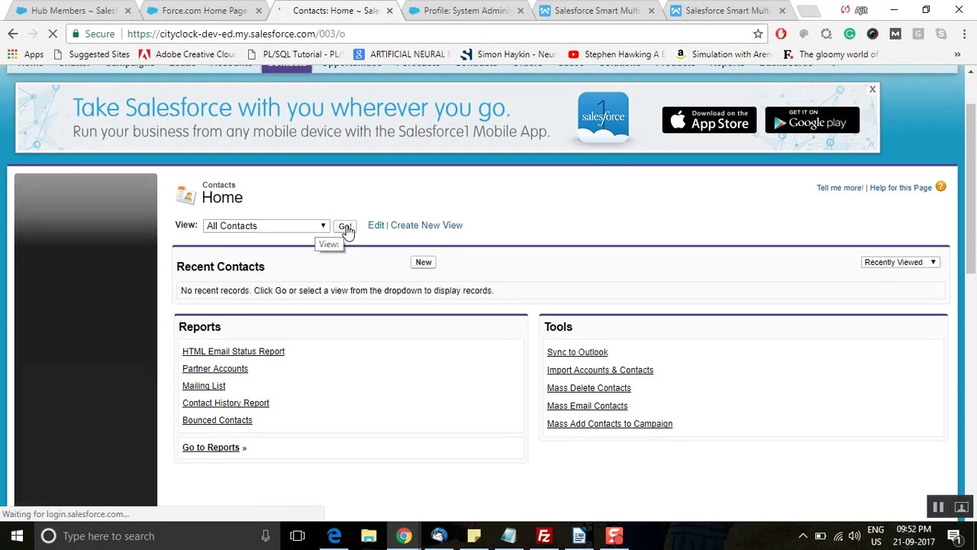
left_click(345, 228)
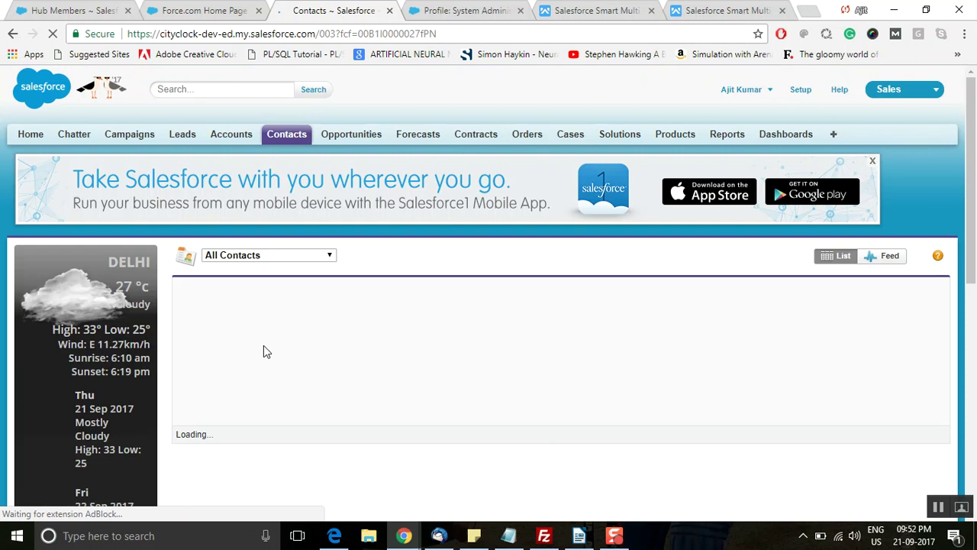
scroll(290, 348, "down", 2)
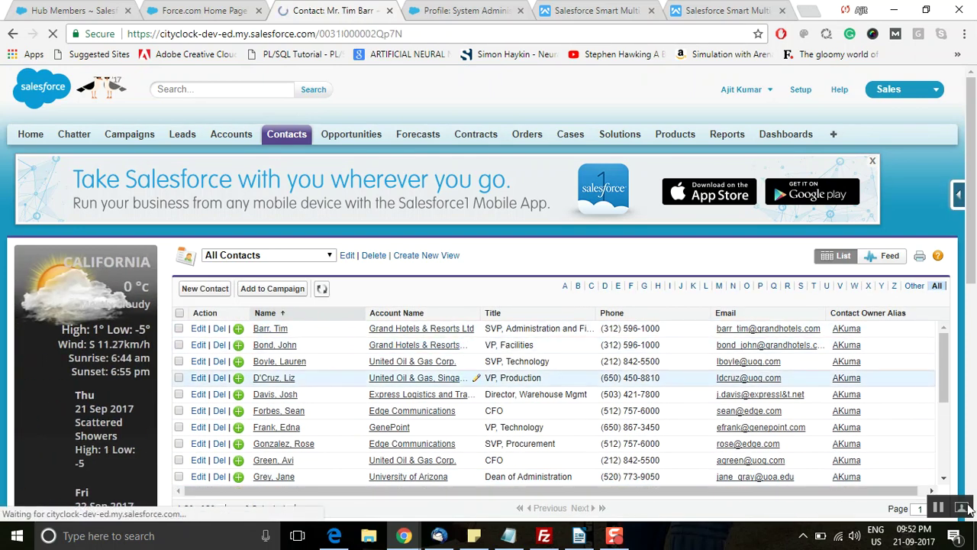
- Inspect the contact's mailing address fields and compare the mailing city with the sidebar weather location
scroll(517, 344, "down", 3)
scroll(510, 352, "down", 1)
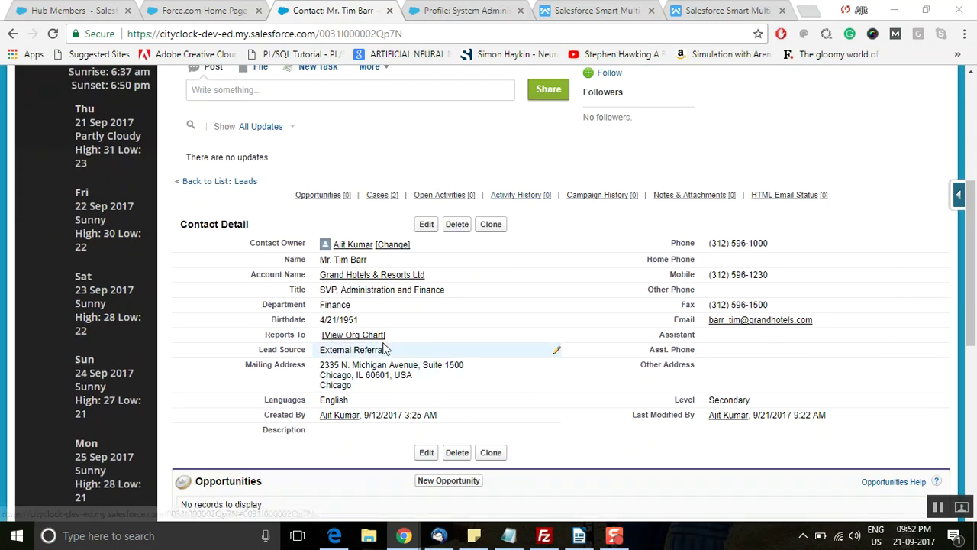
double_click(330, 375)
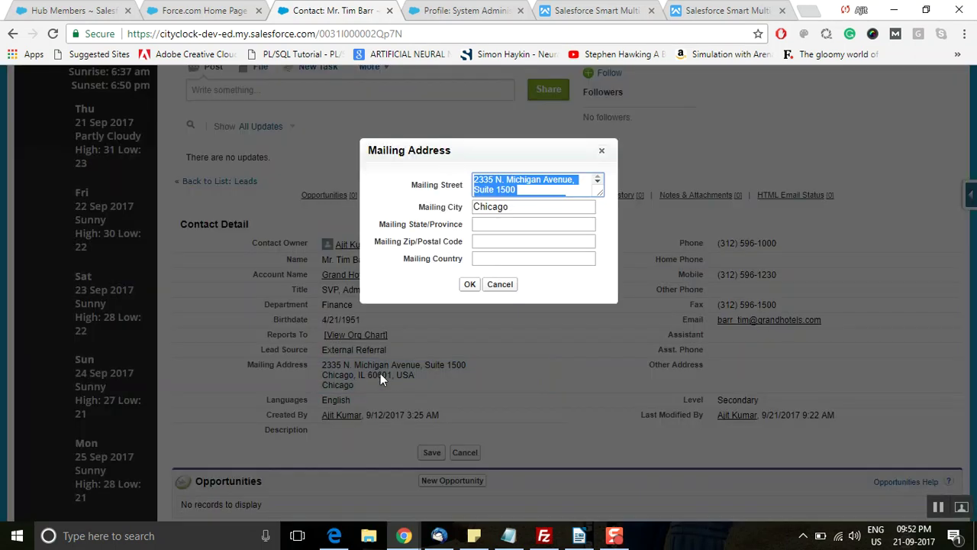
left_click(471, 284)
scroll(170, 302, "up", 3)
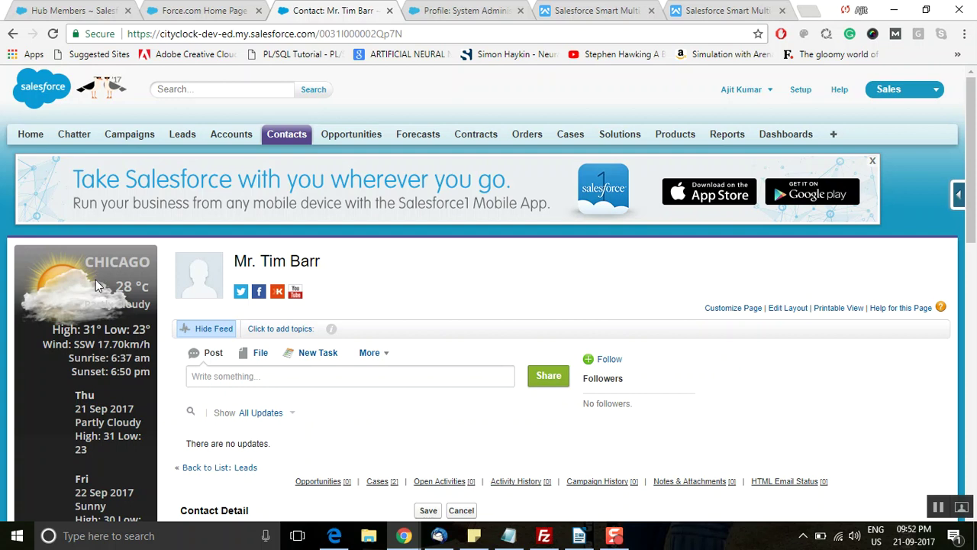
scroll(463, 303, "down", 5)
scroll(463, 303, "up", 5)
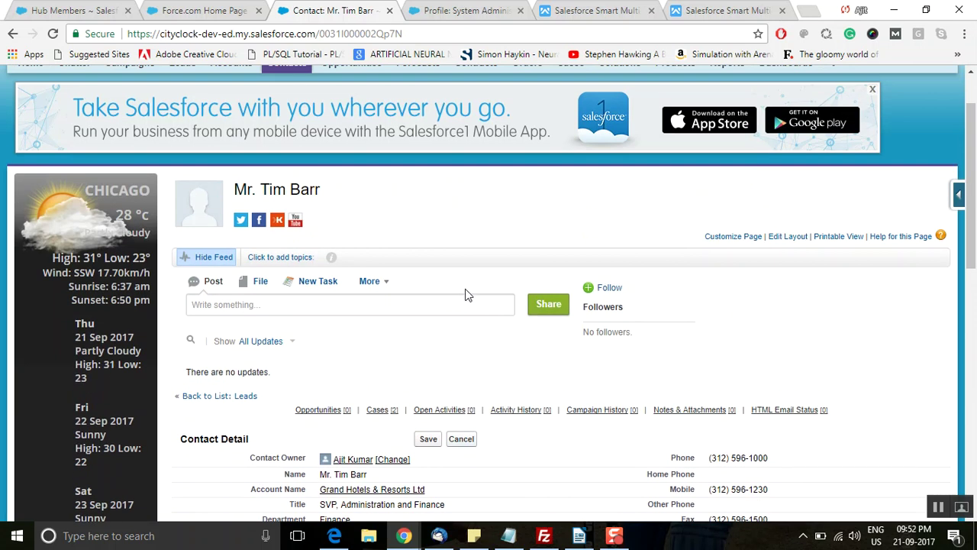
scroll(467, 285, "up", 1)
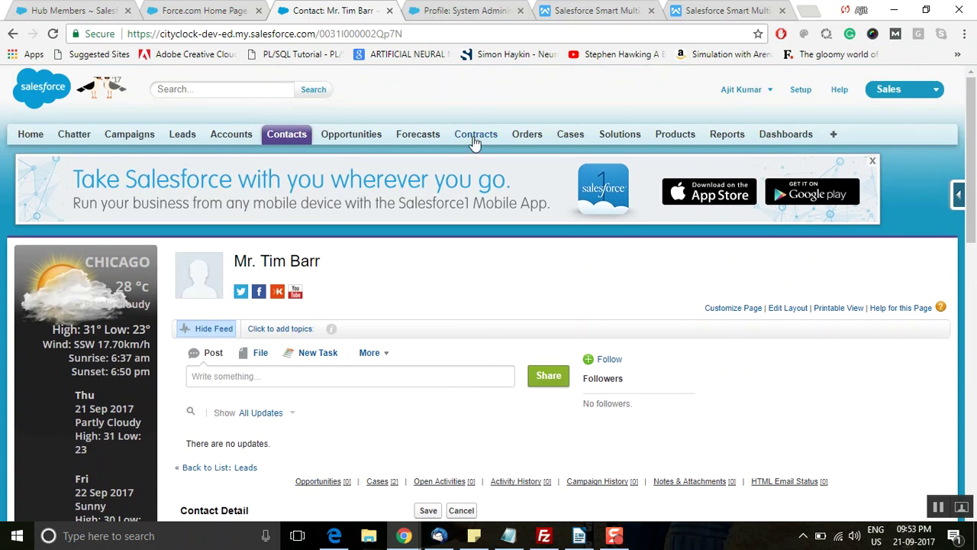
- Open the Burlington Textiles Corp of America contract from the recent contracts
left_click(474, 139)
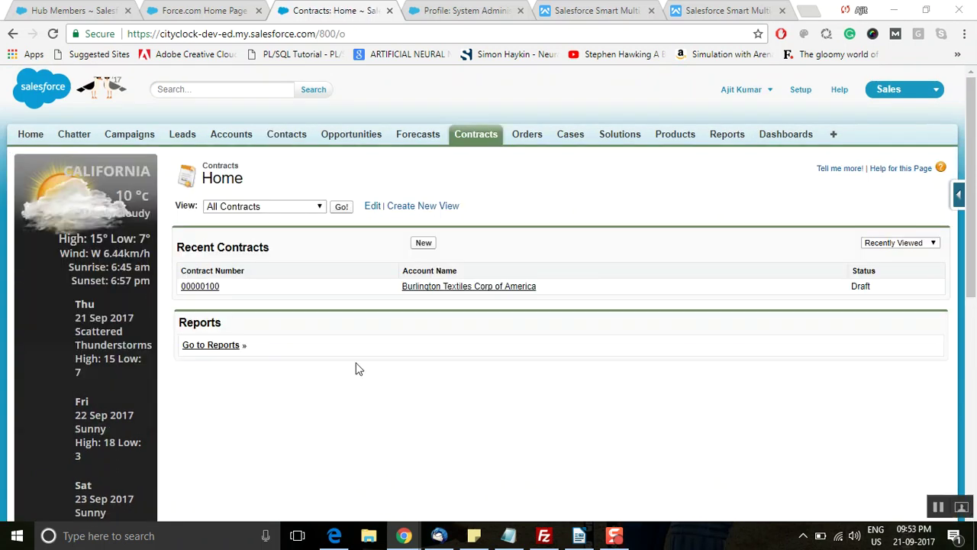
left_click(202, 292)
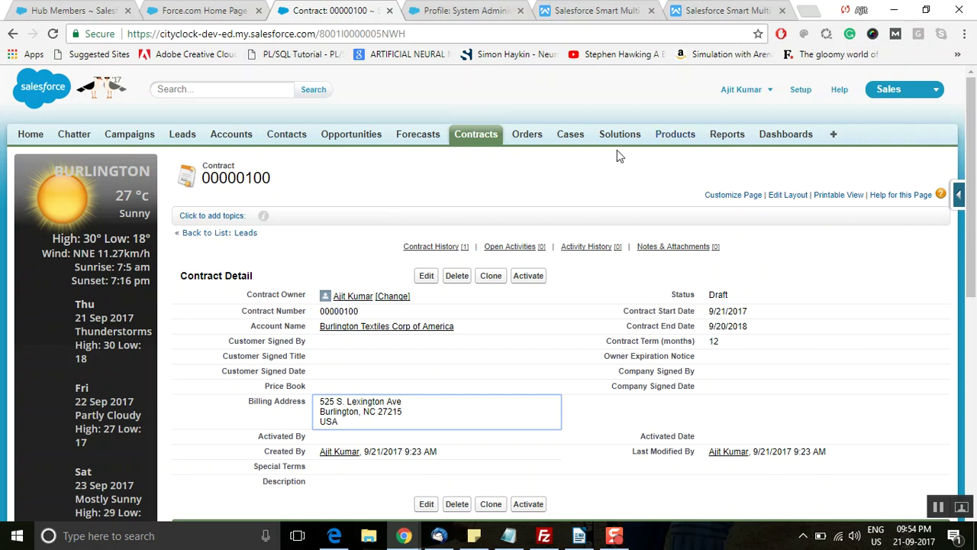
- Review the introduction and feature list in the Webkul blog article on Smart Multi Weather, and return to the contract record
left_click(591, 10)
scroll(277, 404, "down", 2)
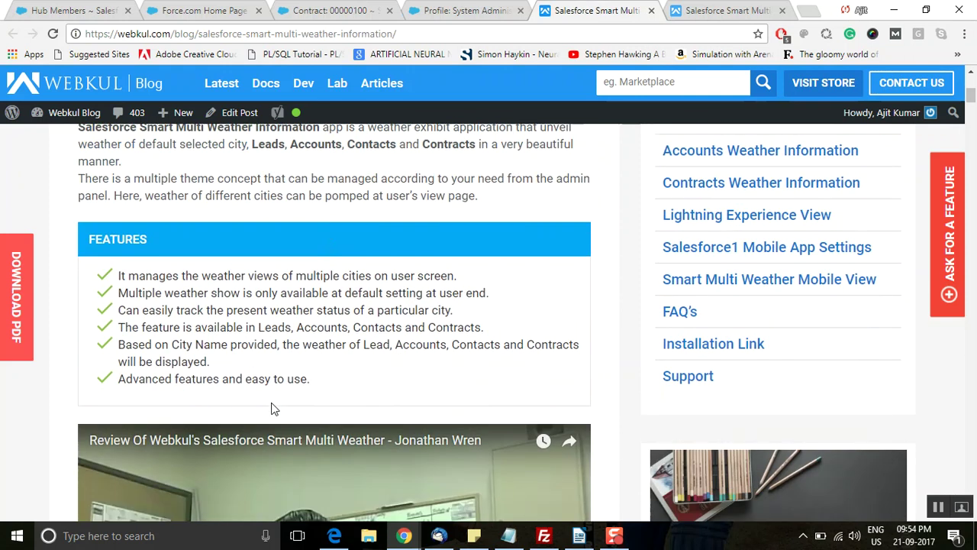
scroll(259, 363, "up", 2)
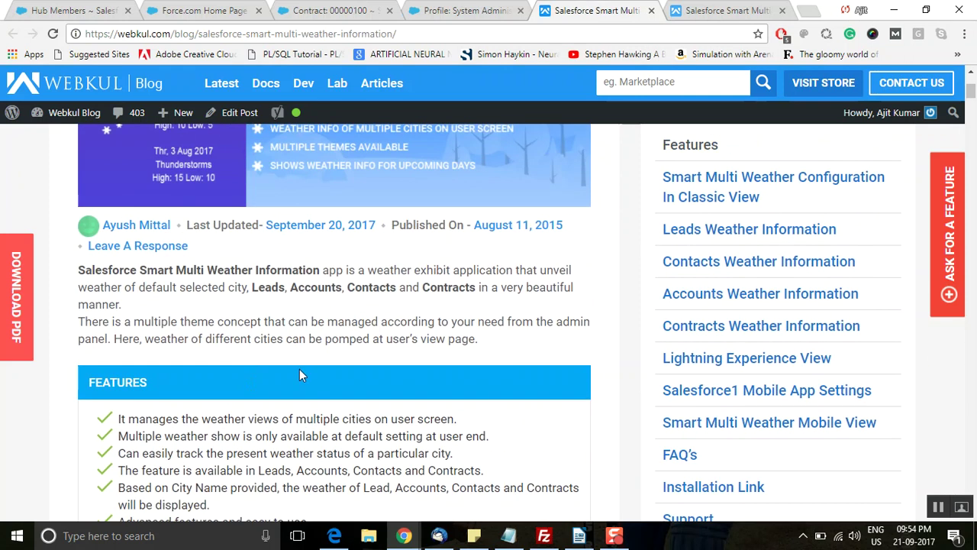
scroll(300, 368, "up", 1)
scroll(300, 369, "down", 1)
left_click(457, 10)
left_click(350, 12)
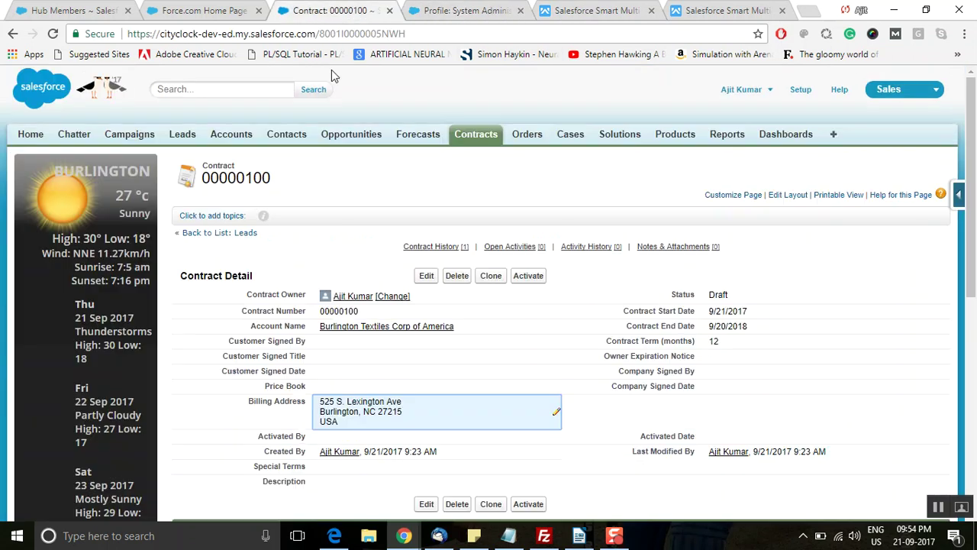
- Go to Setup, search for "Salesforce", and open the Salesforce1 Navigation settings
left_click(800, 90)
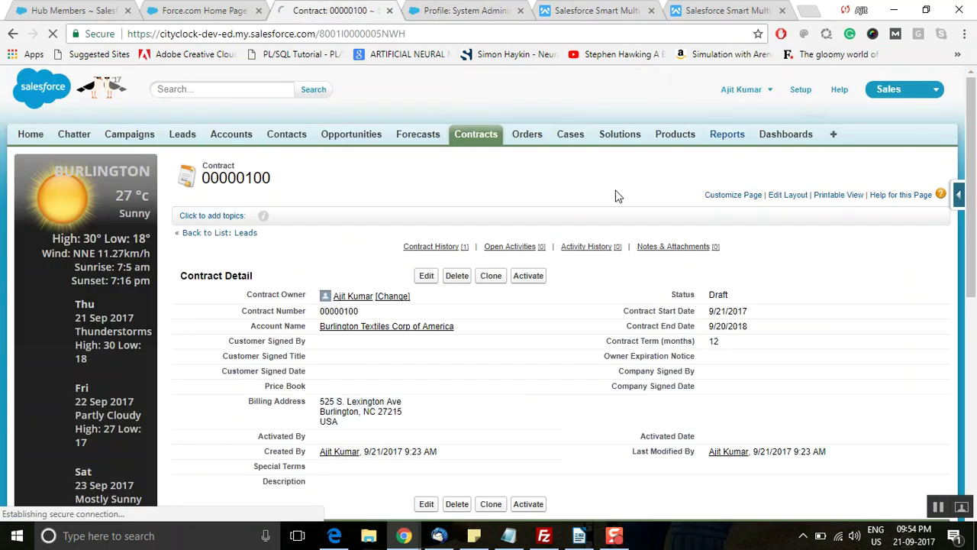
mouse_move(439, 252)
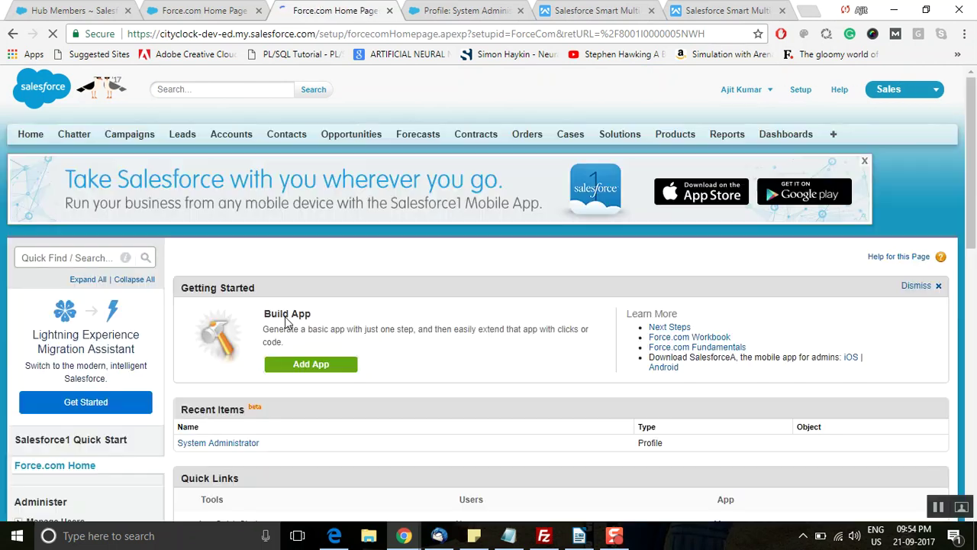
left_click(34, 259)
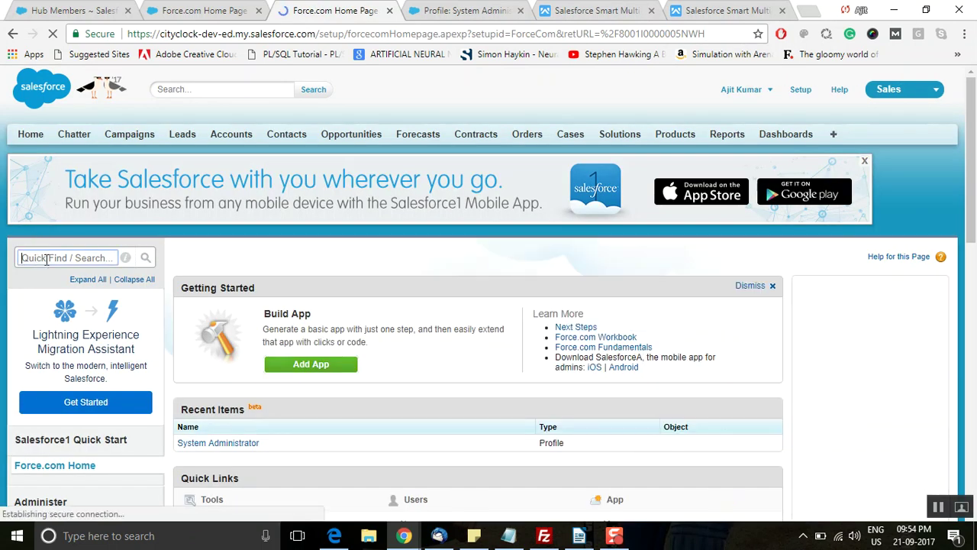
type("Sales")
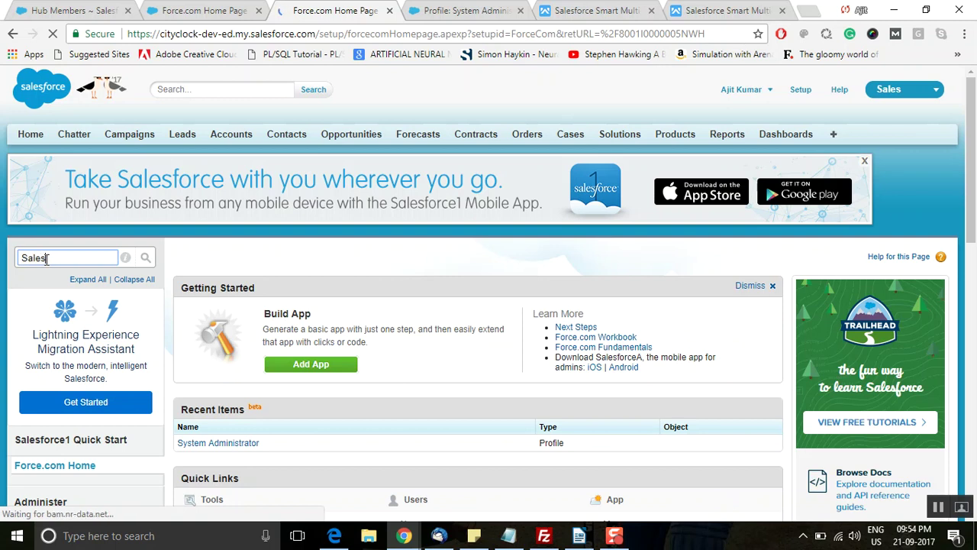
type("force")
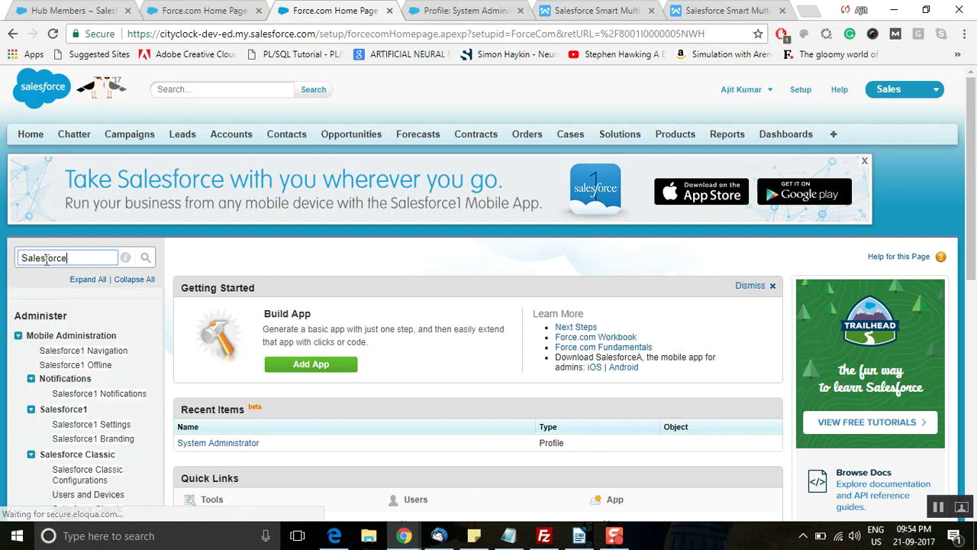
left_click(84, 353)
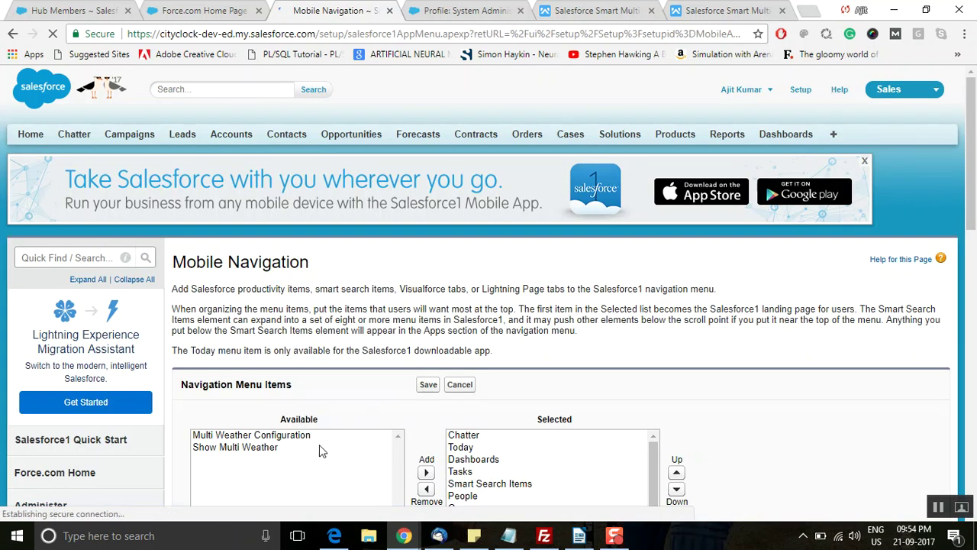
- Add Multi Weather Configuration and Show Multi Weather to the selected mobile navigation menu items
scroll(318, 446, "down", 1)
left_click(268, 376)
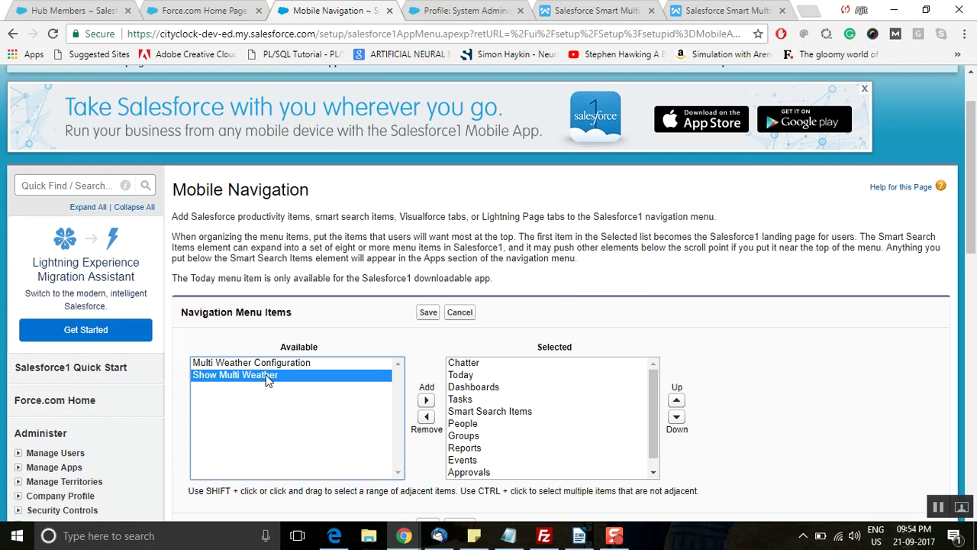
left_click_drag(281, 364, 278, 381)
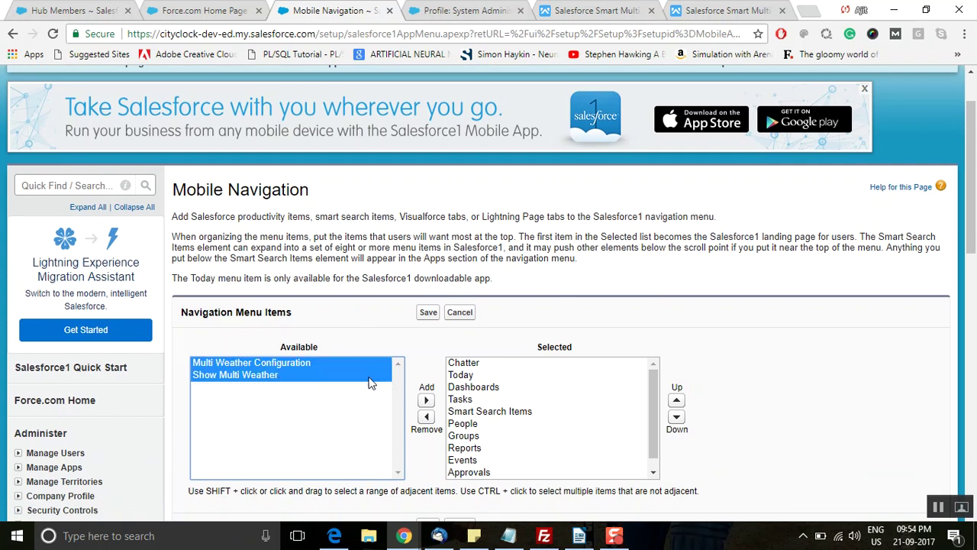
left_click(427, 401)
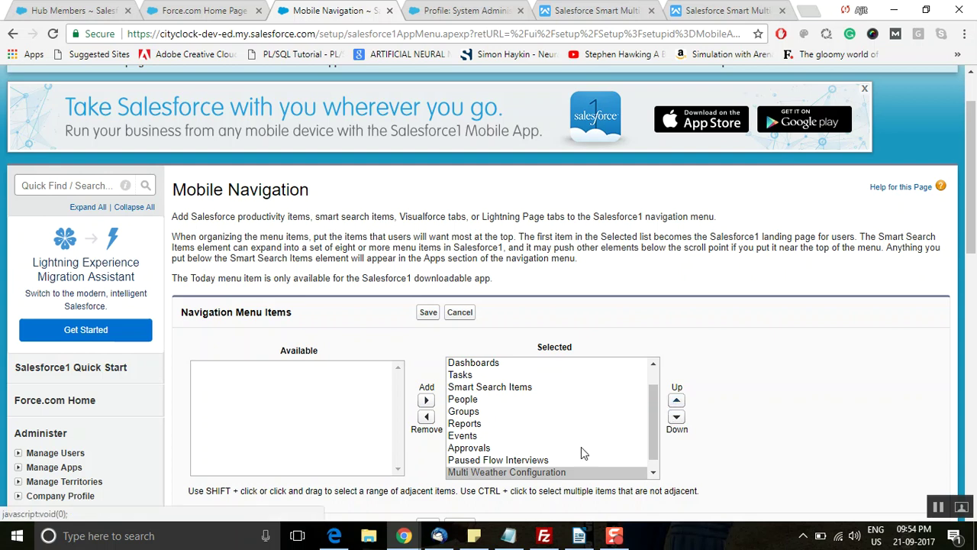
- Move Show Multi Weather and Multi Weather Configuration to the top of the selected navigation menu items and save the mobile navigation
left_click(653, 472)
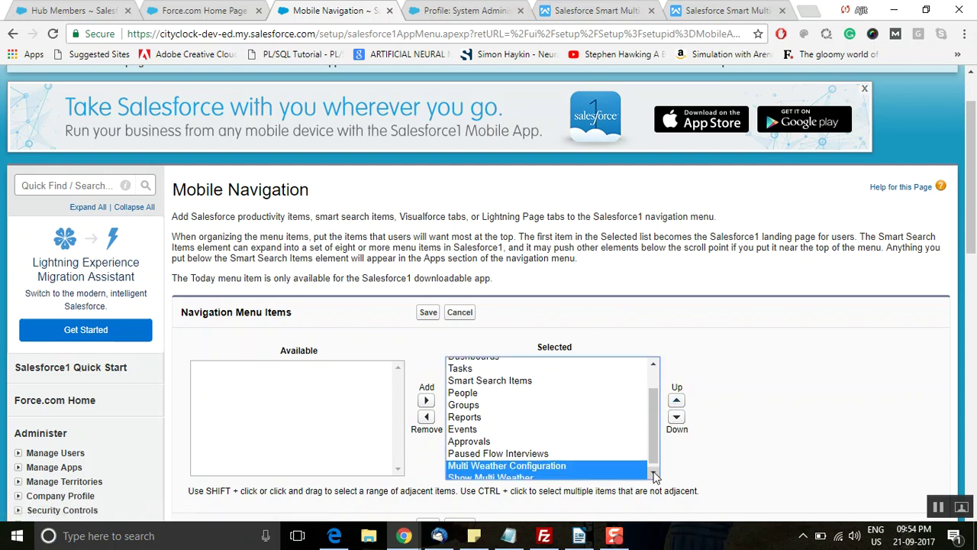
left_click(676, 400)
left_click(676, 401)
left_click(676, 401)
left_click(677, 401)
left_click(677, 401)
left_click(676, 400)
left_click(676, 401)
left_click(676, 401)
left_click(677, 401)
left_click(678, 401)
left_click(677, 401)
left_click(677, 400)
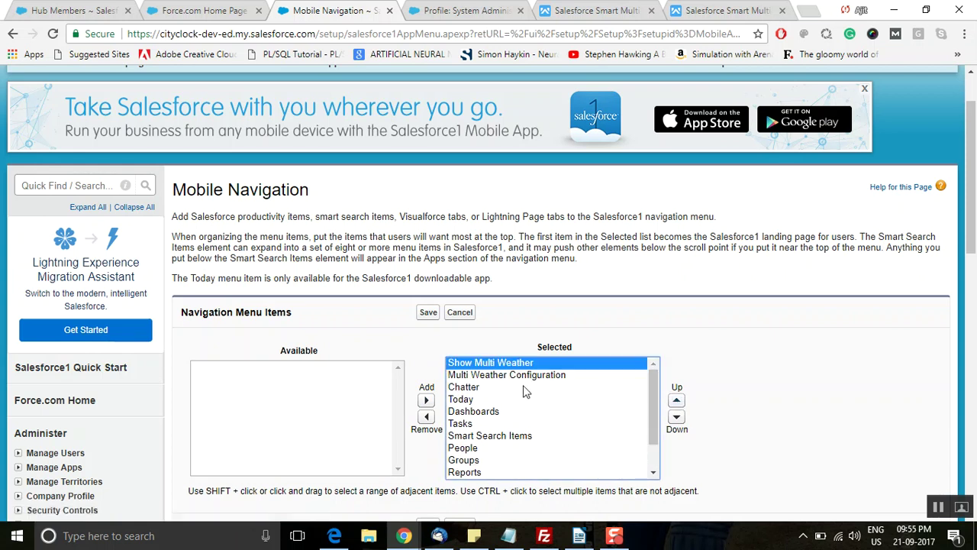
scroll(524, 392, "down", 1)
scroll(523, 395, "up", 2)
left_click(787, 372)
scroll(784, 371, "down", 2)
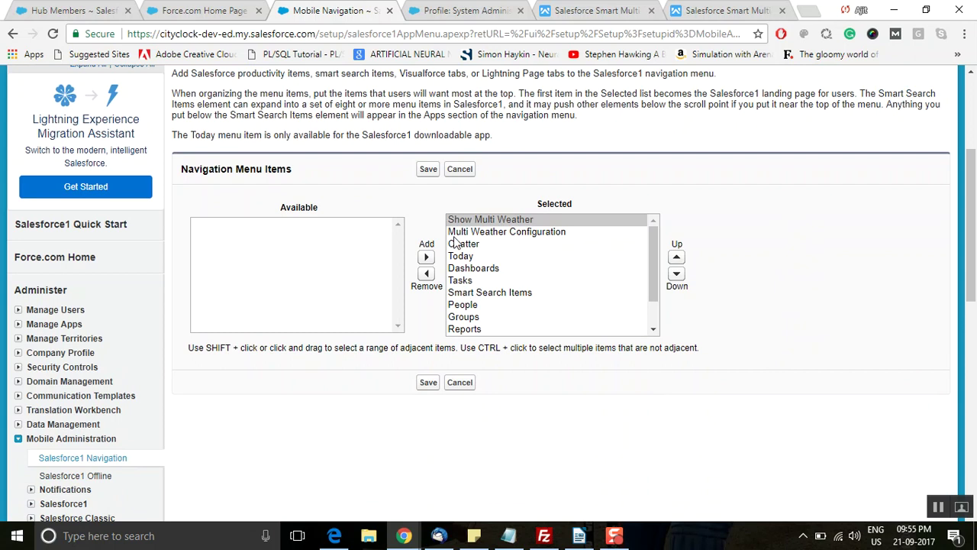
left_click(427, 171)
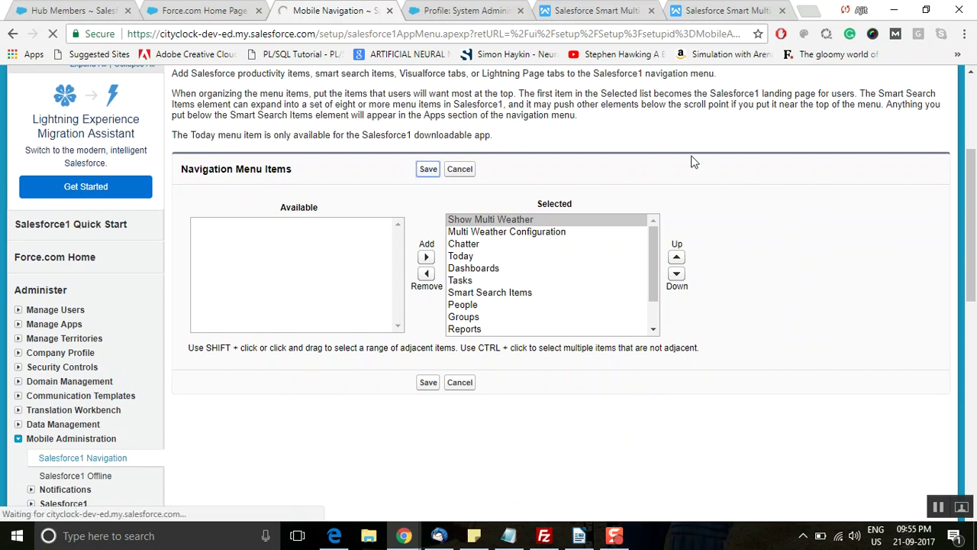
- Review the Salesforce1 Mobile App Settings and Smart Multi Weather Mobile View sections of the Webkul blog article
left_click(594, 9)
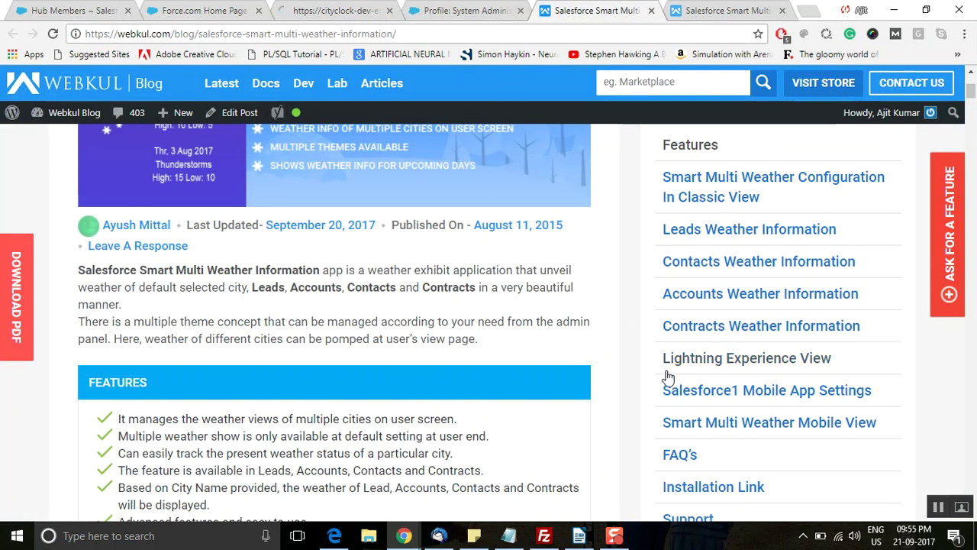
left_click(737, 398)
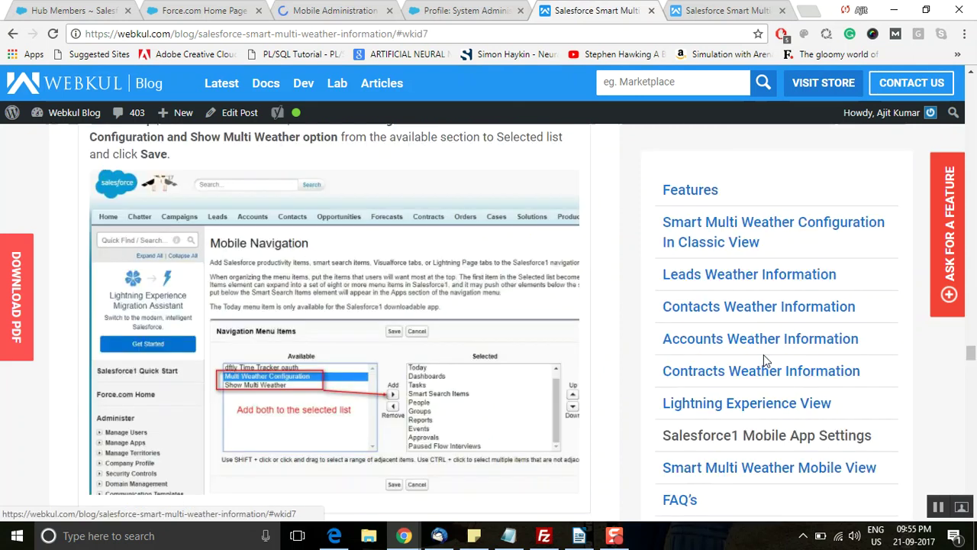
scroll(384, 353, "down", 5)
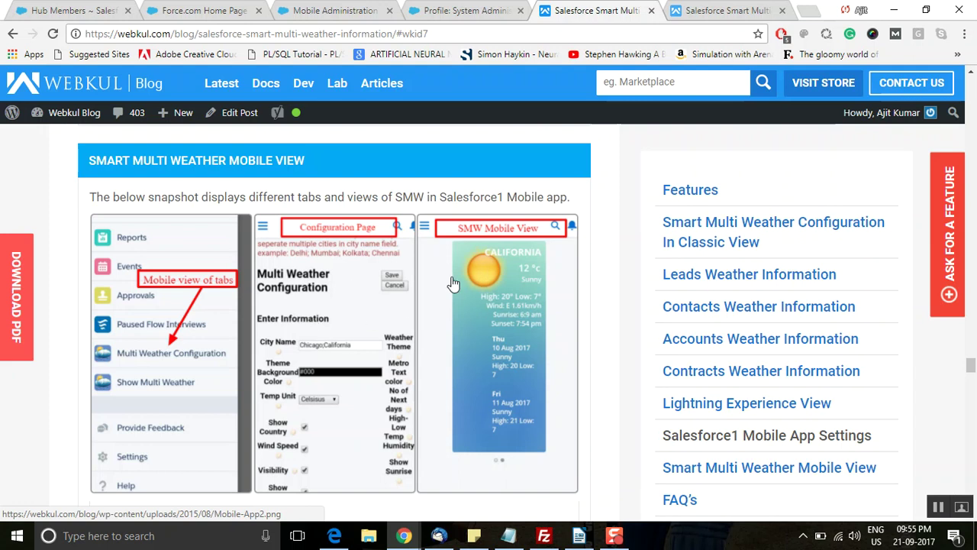
scroll(447, 337, "up", 4)
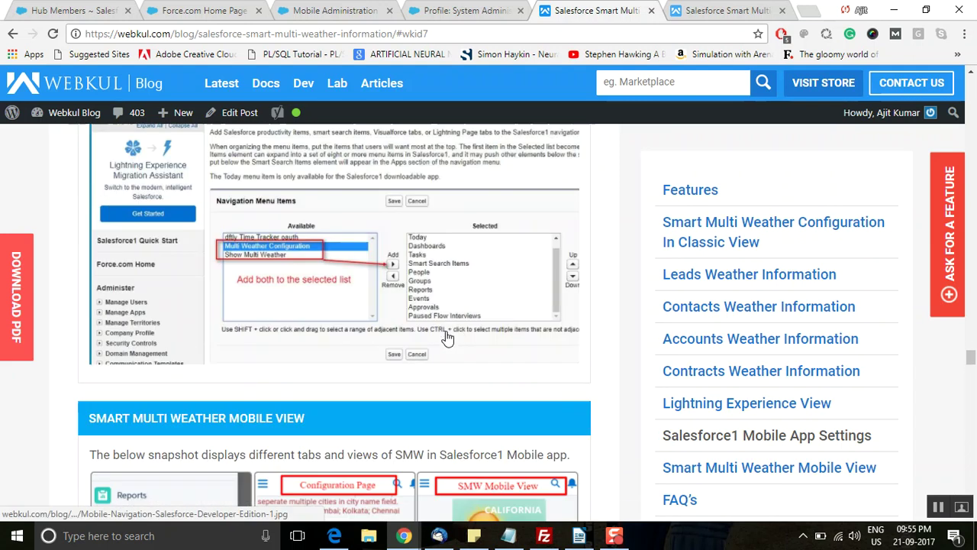
- Return to the System Administrator profile page and switch Salesforce to Lightning Experience
left_click(462, 10)
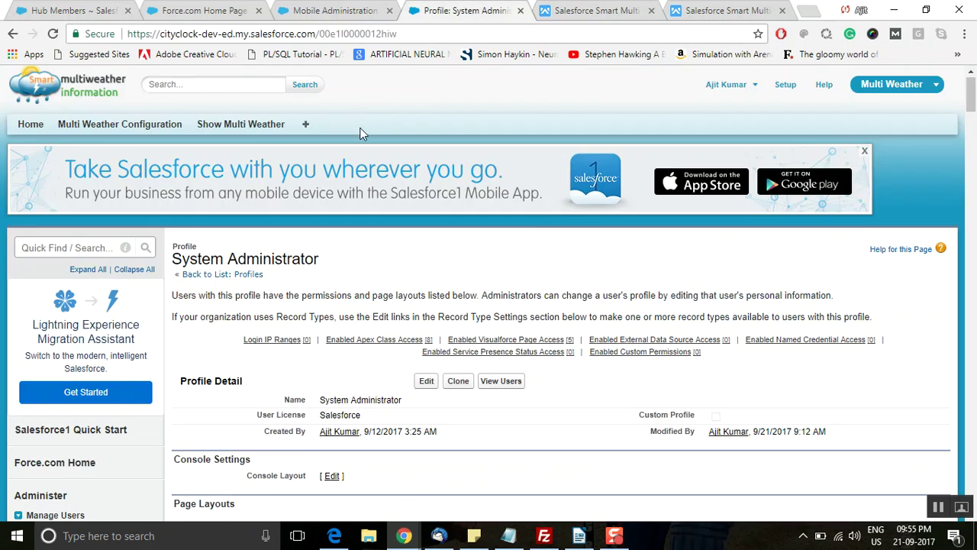
left_click(754, 91)
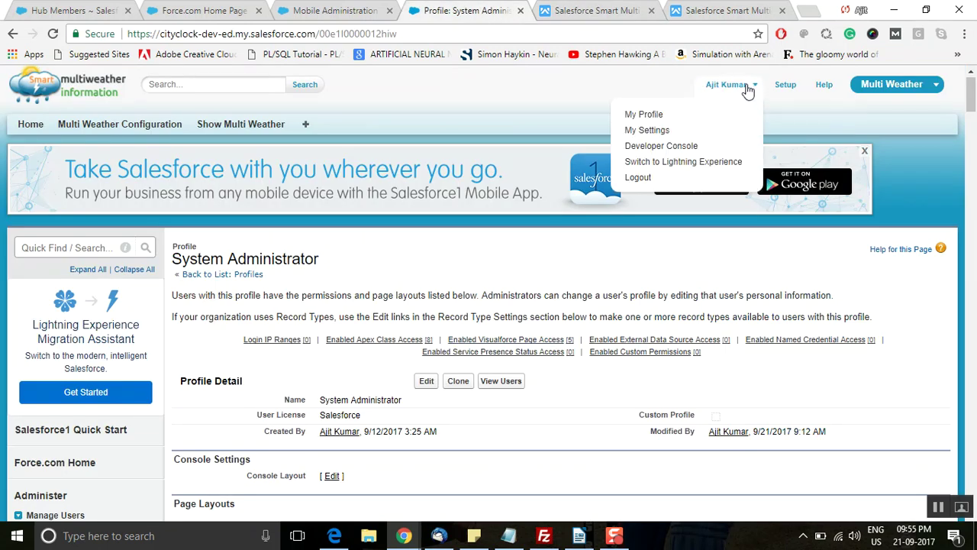
left_click(656, 163)
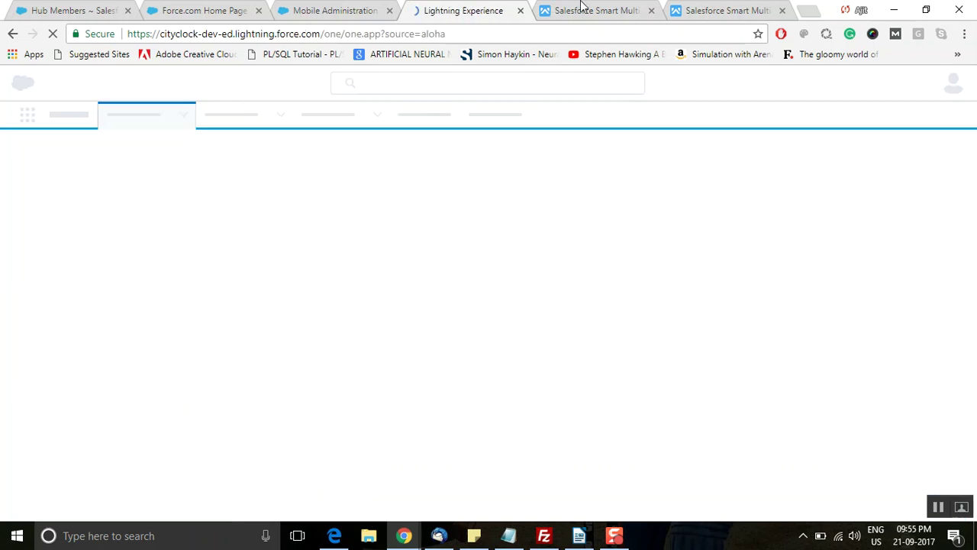
- Go to the Lightning Experience View section of the Webkul article and open its domain registration guide in a new tab
left_click(581, 10)
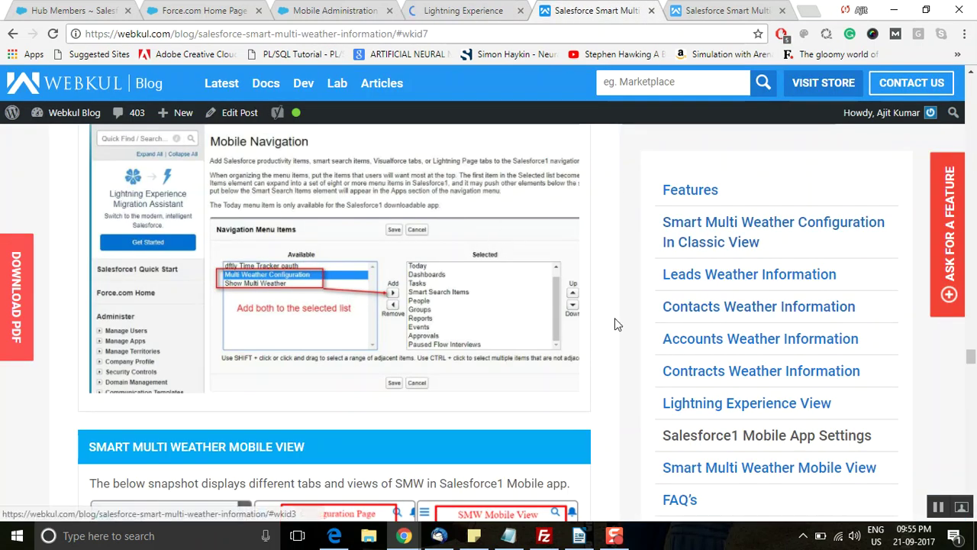
left_click(732, 404)
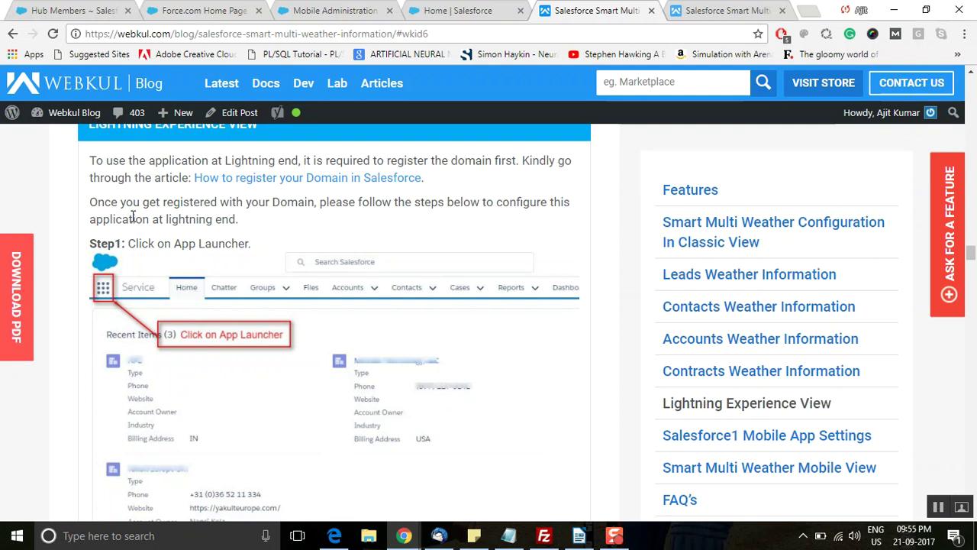
right_click(310, 178)
left_click(387, 187)
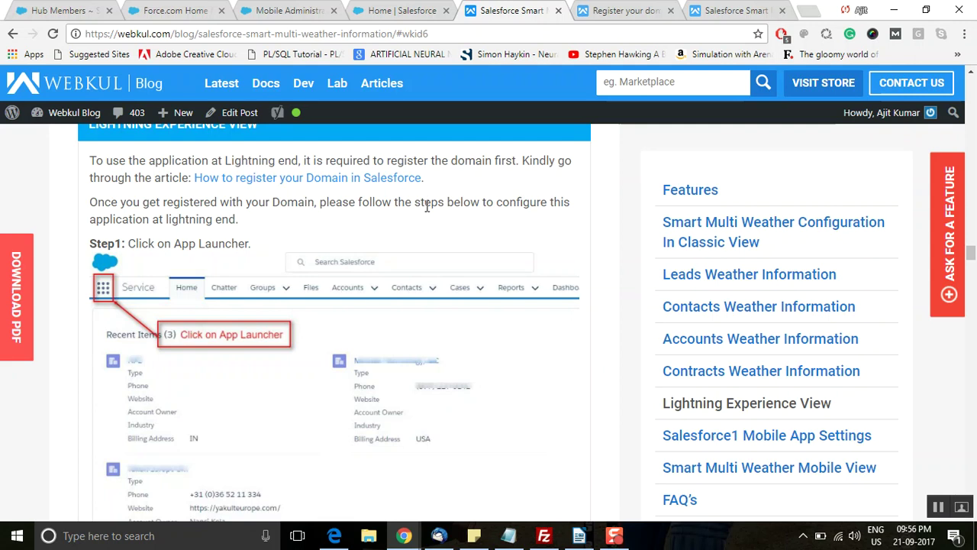
- Return to Salesforce Lightning, launch the Multi Weather app, and open Multi Weather Configuration
left_click(410, 12)
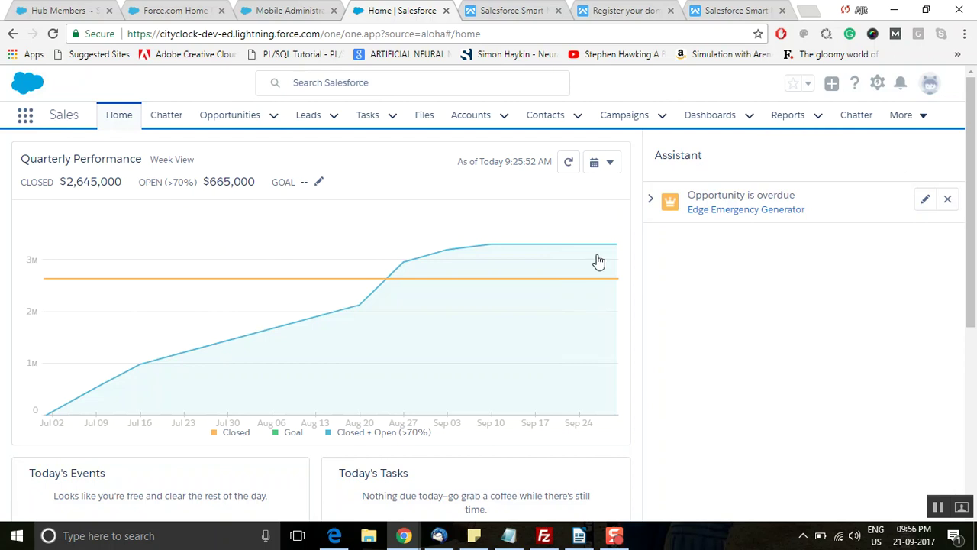
left_click(25, 117)
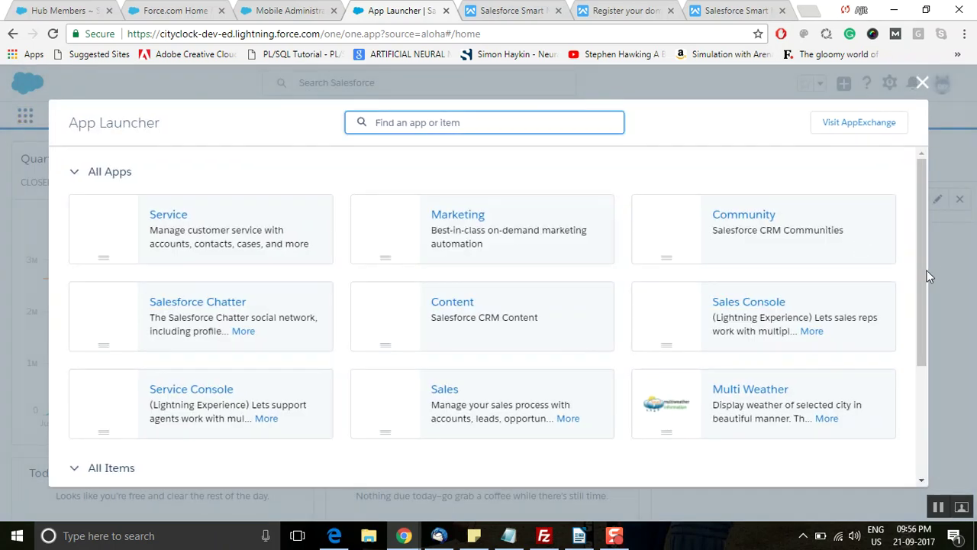
left_click_drag(919, 272, 920, 323)
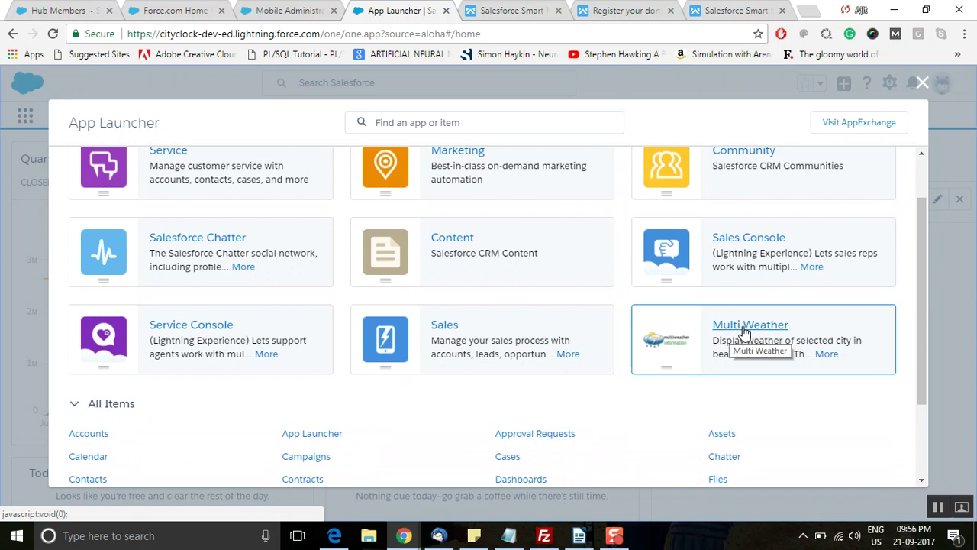
left_click(745, 330)
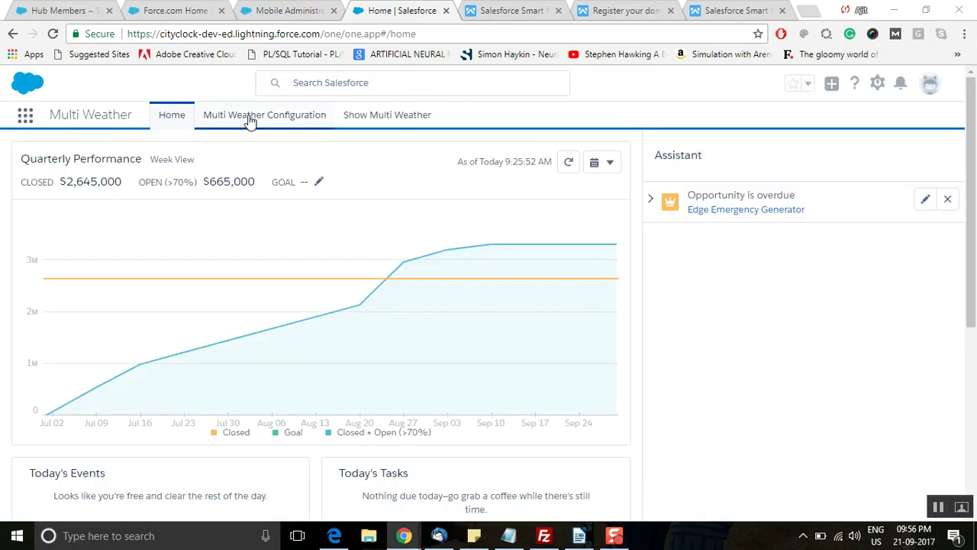
left_click(250, 121)
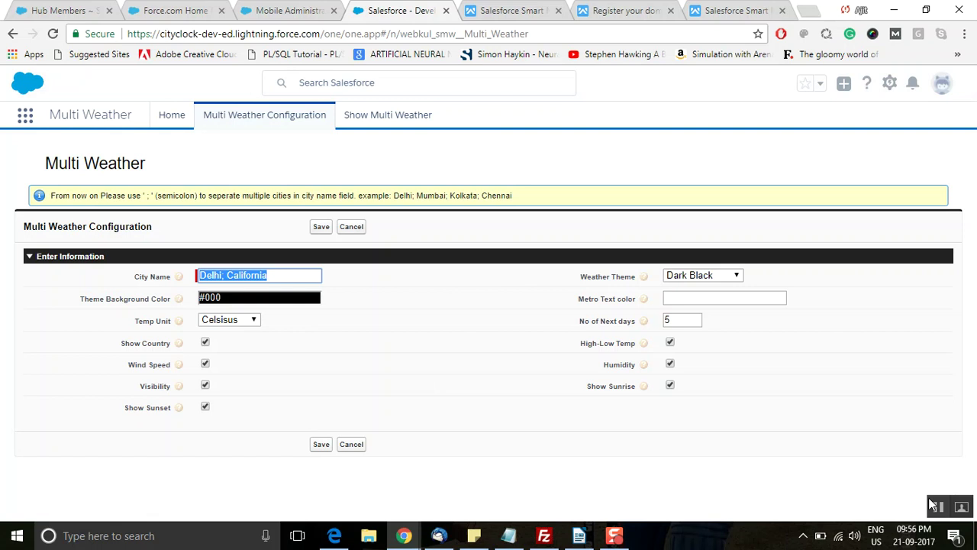
- Check the city name, temperature unit and weather theme options, and save the configuration with the Dark Black theme
left_click(284, 275)
double_click(230, 275)
left_click(279, 275)
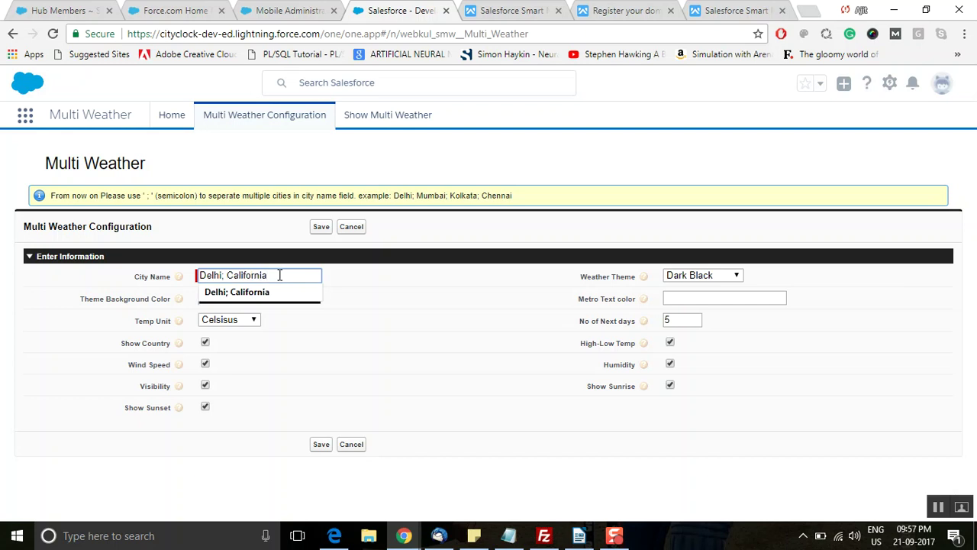
left_click(256, 321)
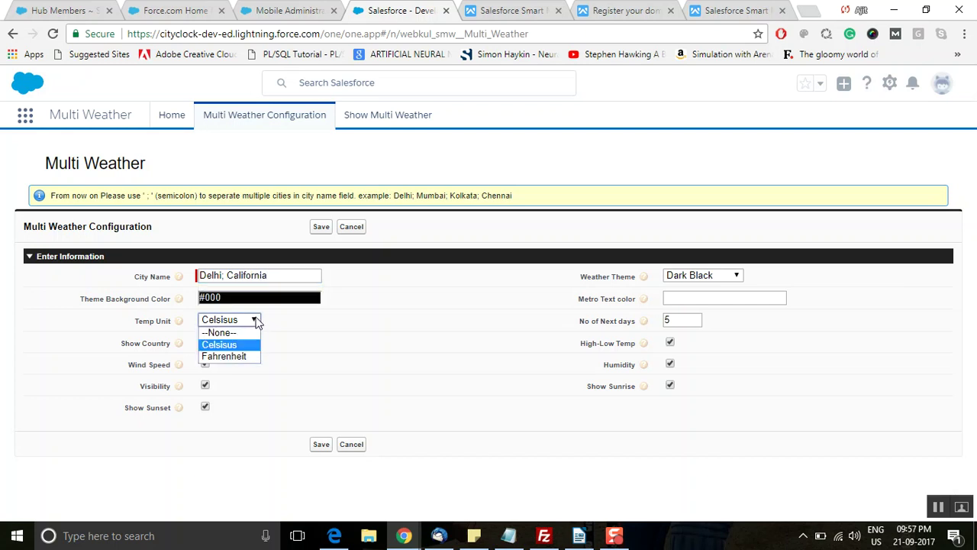
left_click(698, 279)
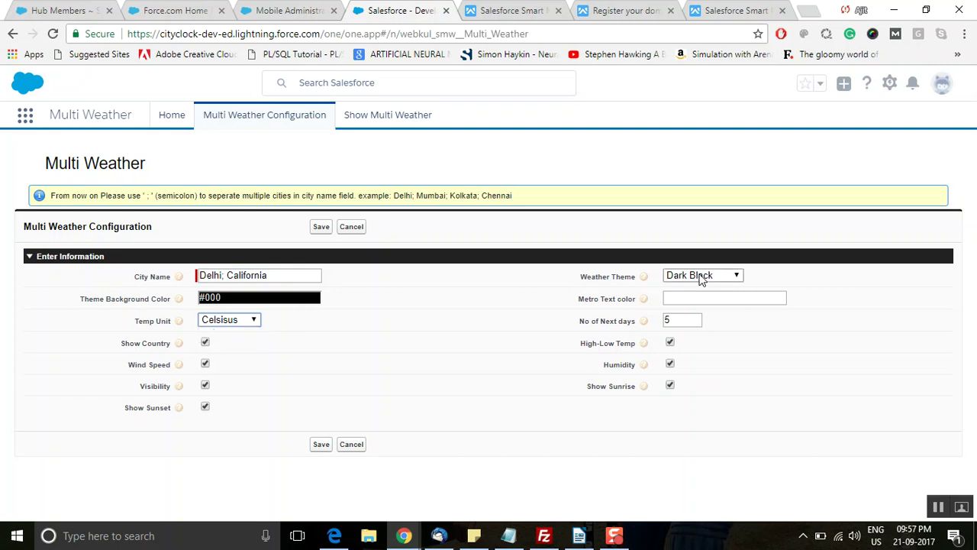
left_click(703, 276)
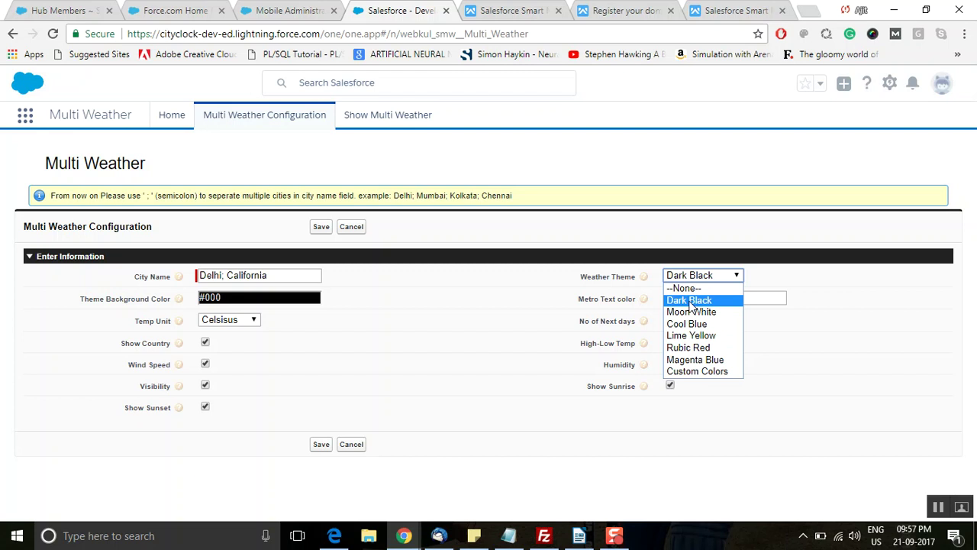
left_click(731, 239)
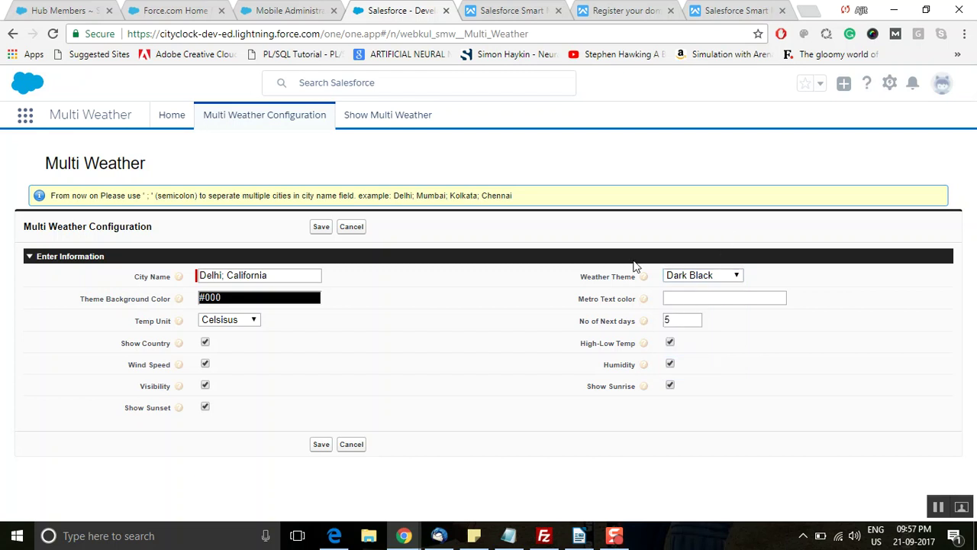
left_click(319, 449)
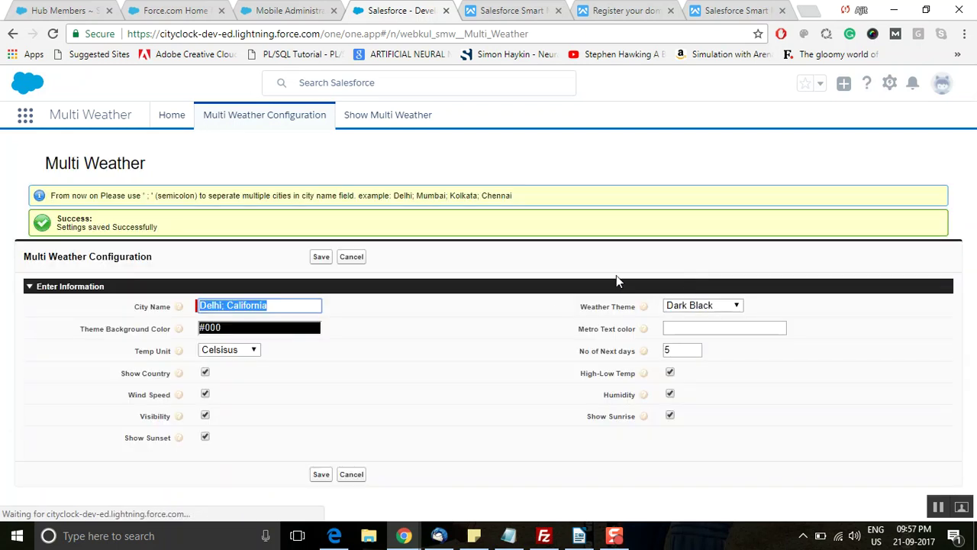
- Set the weather theme to Cool Blue, save the configuration, and view the Show Multi Weather page
left_click(731, 305)
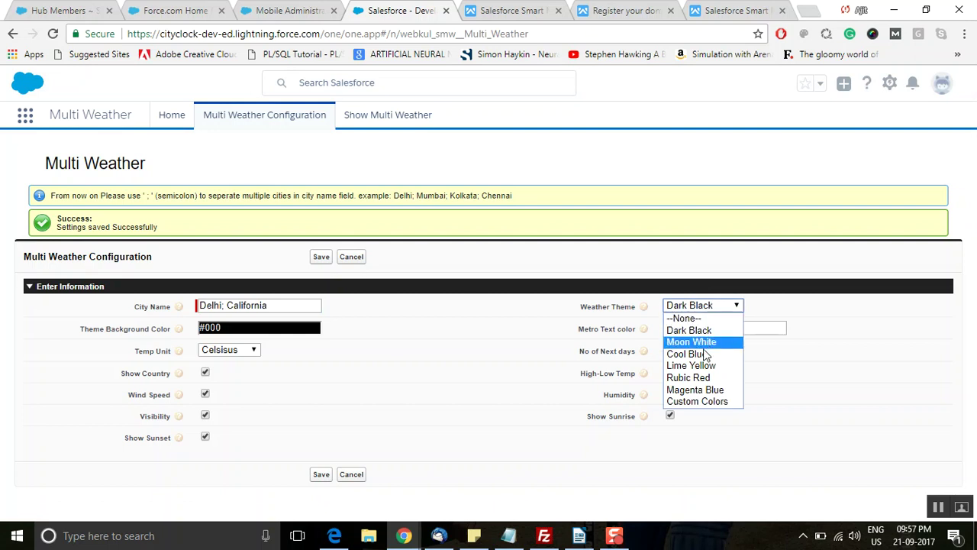
left_click(710, 354)
left_click(331, 474)
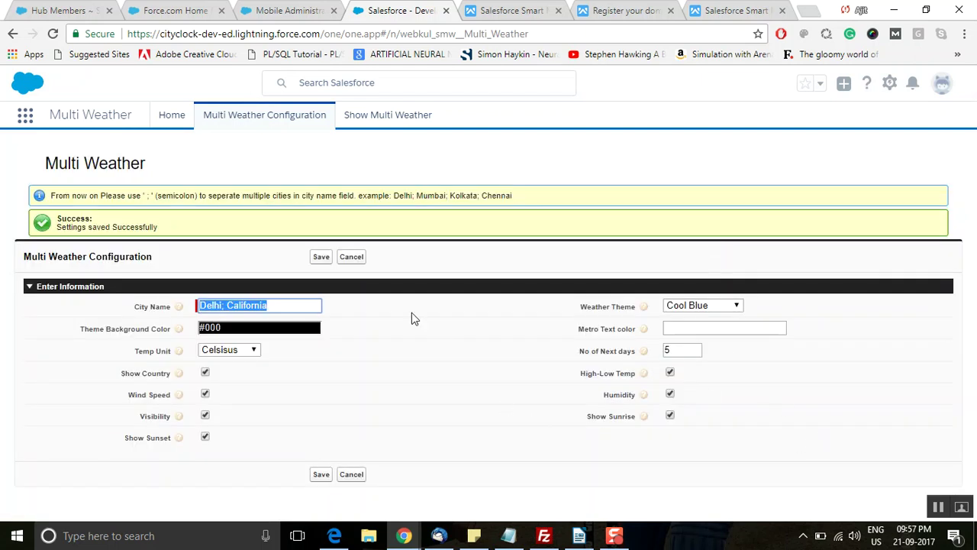
left_click(386, 122)
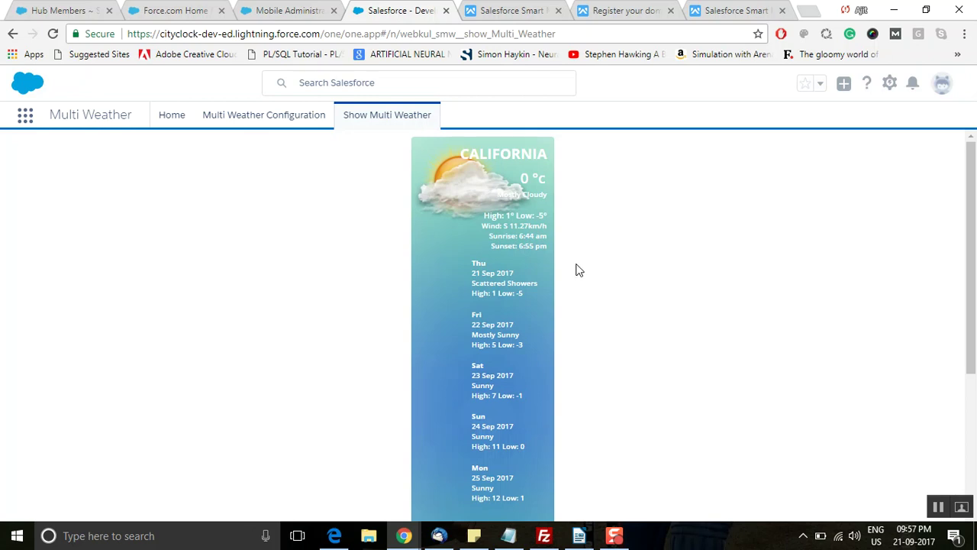
- Switch to the Service app and open the Farmers Coop. of Florida lead from the All Open Leads list
left_click(890, 84)
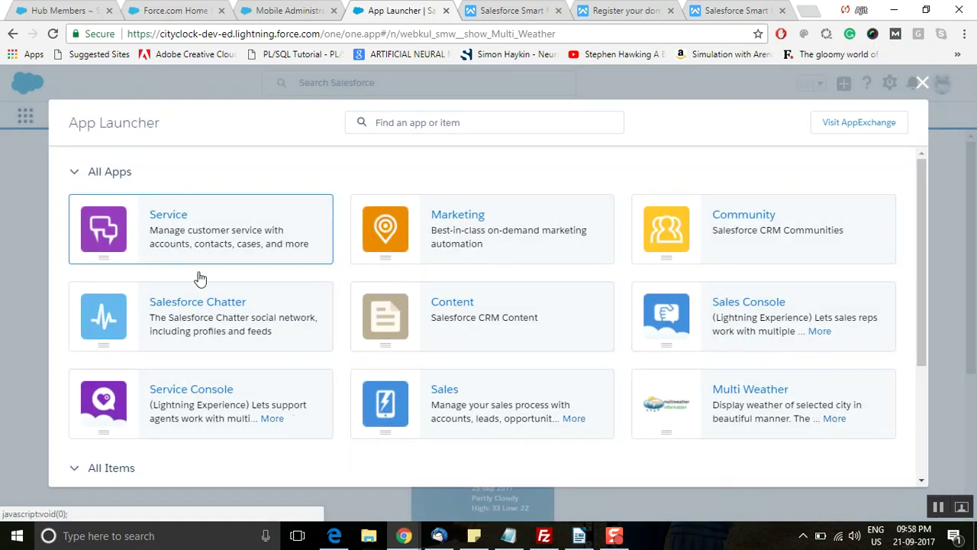
left_click(367, 252)
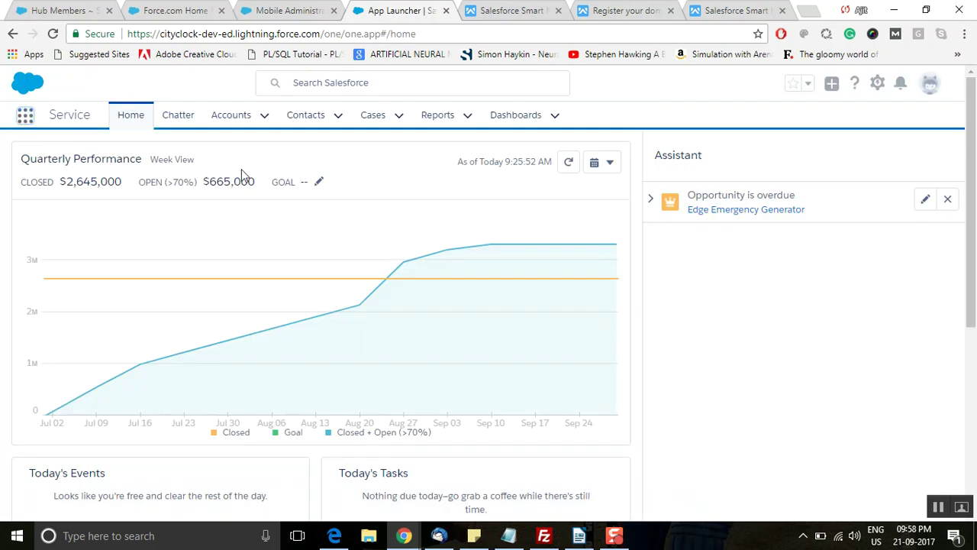
left_click(26, 115)
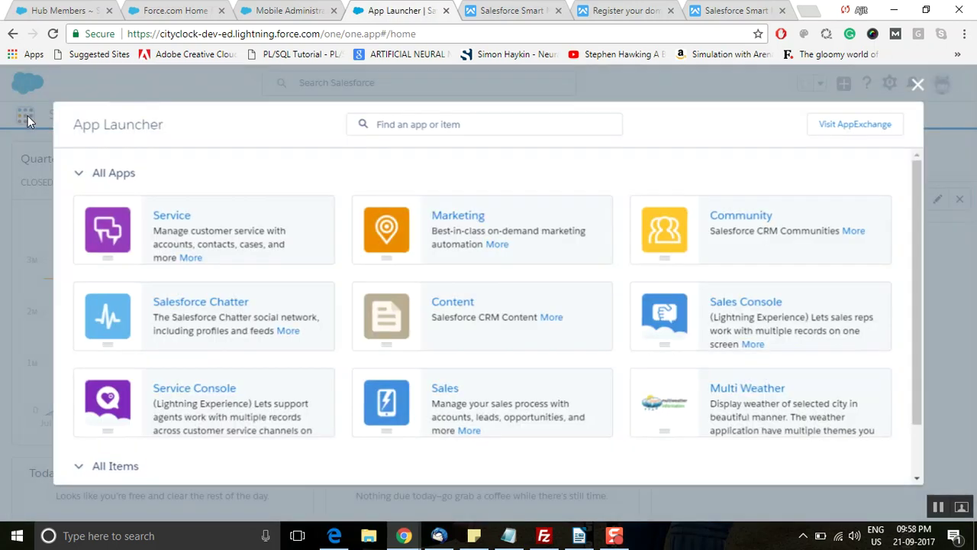
scroll(272, 251, "down", 3)
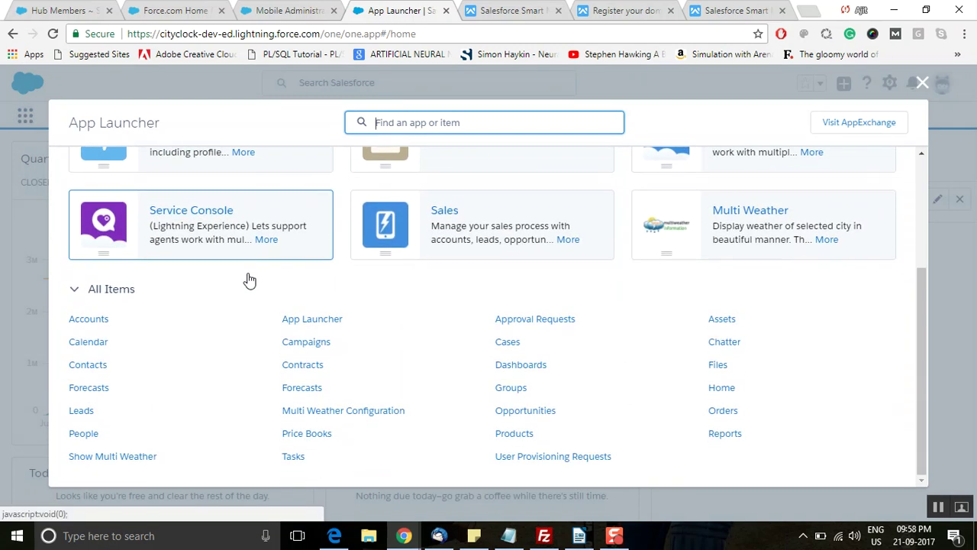
left_click(80, 412)
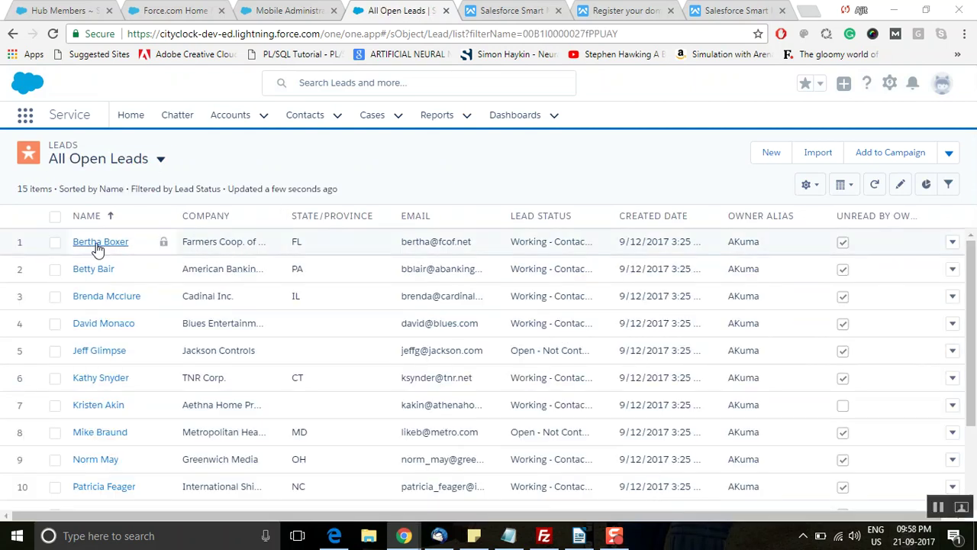
left_click(98, 242)
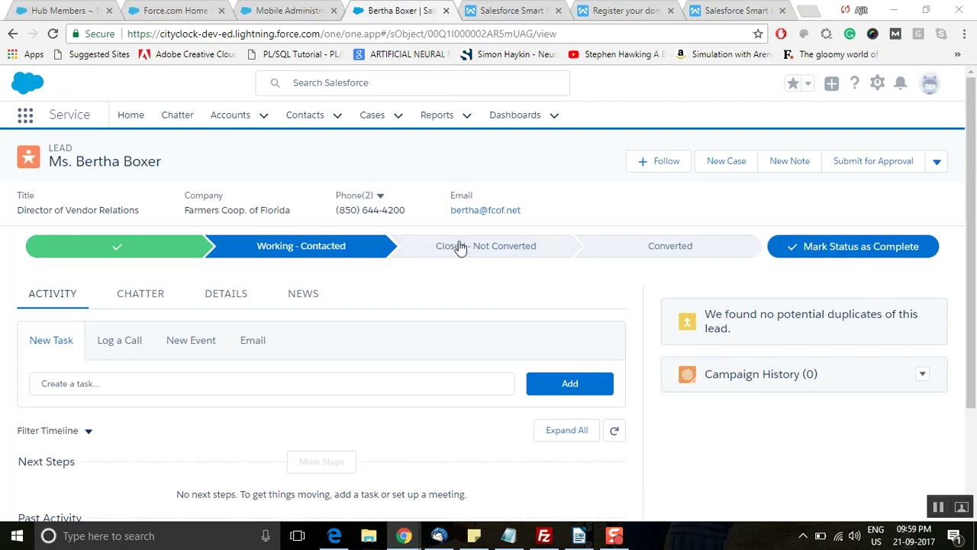
- Edit the lead record page and add a Visualforce component showing Lead_SMW between the highlights panel and the path, keeping the height at 300 pixels
left_click(878, 86)
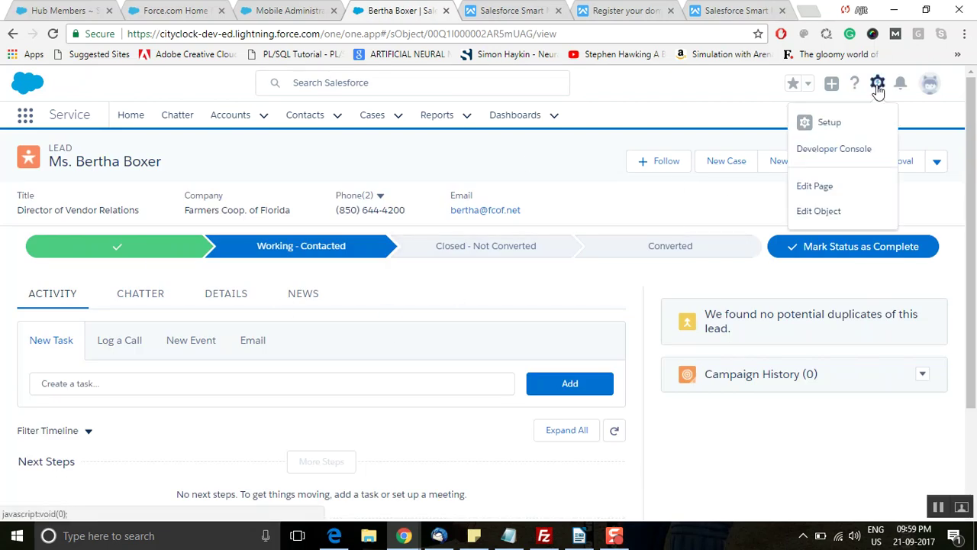
left_click(817, 188)
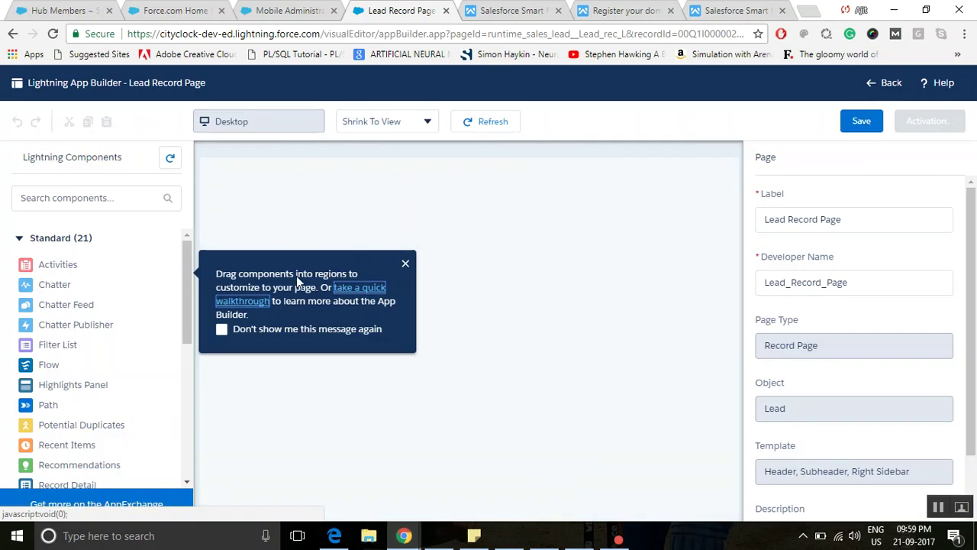
left_click_drag(187, 296, 181, 410)
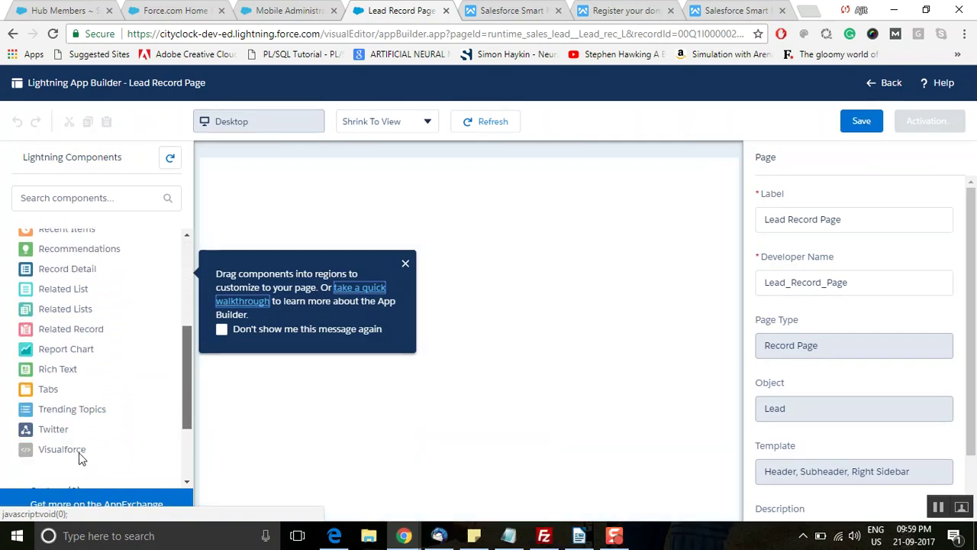
scroll(73, 457, "down", 2)
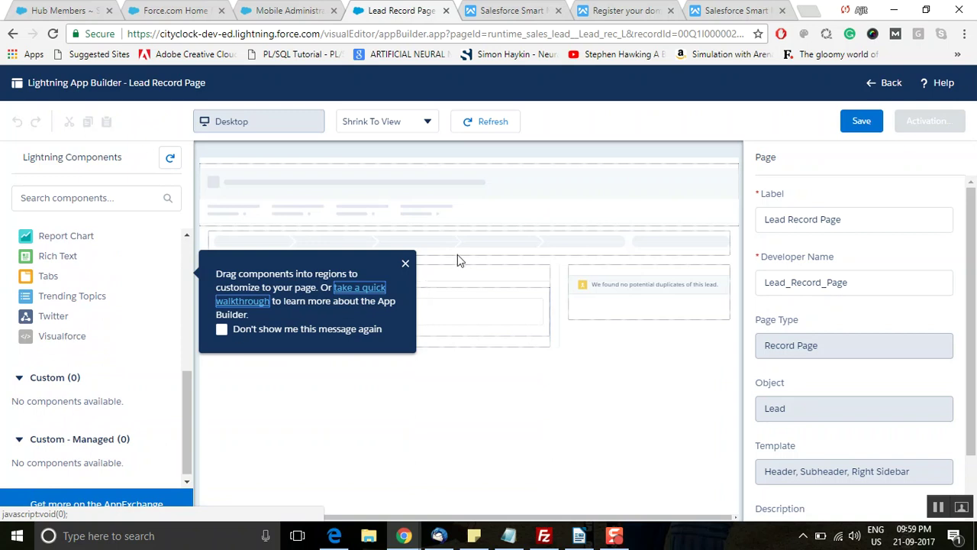
left_click(59, 340)
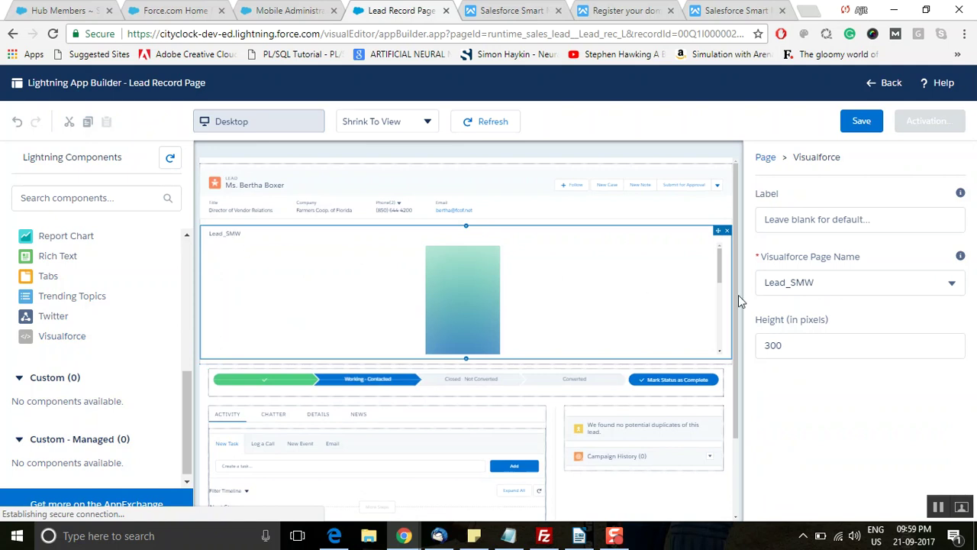
left_click(952, 286)
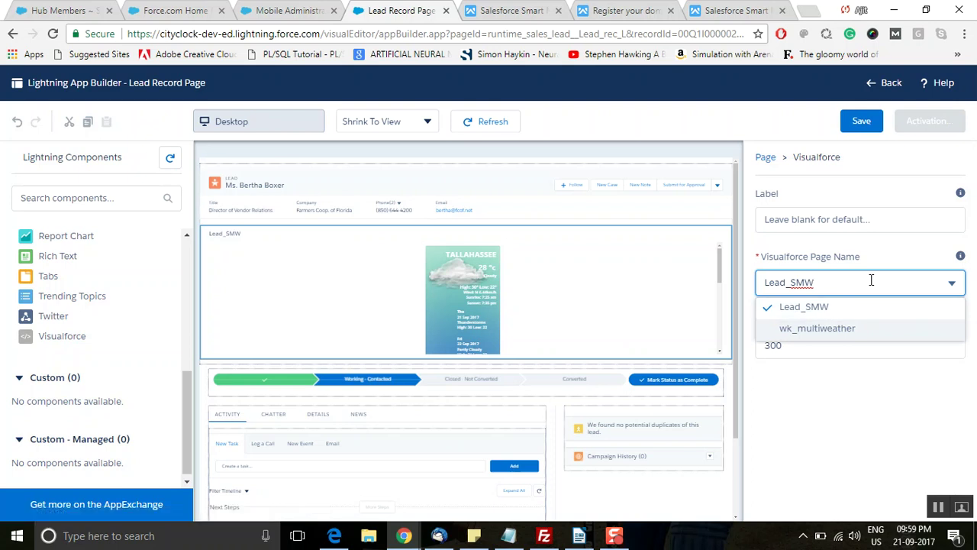
left_click(749, 216)
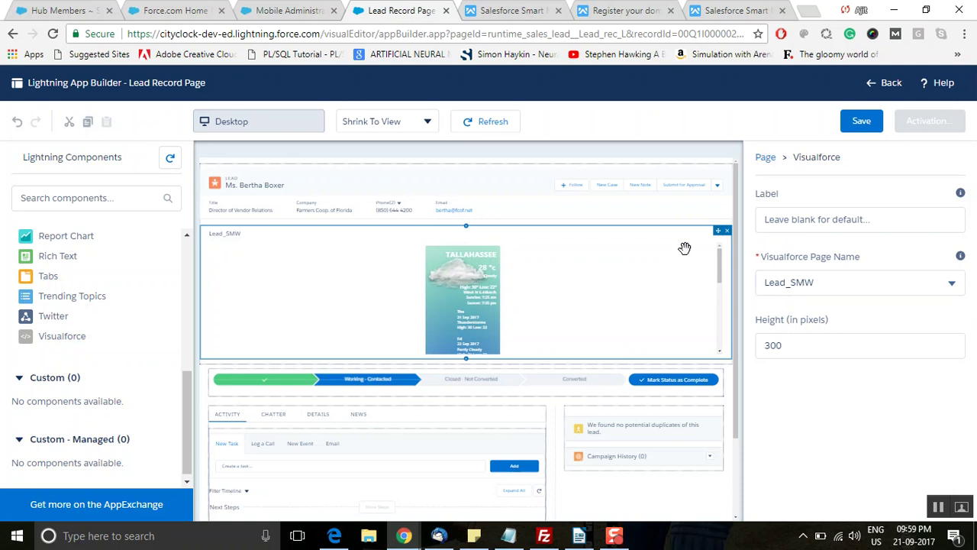
left_click(774, 344)
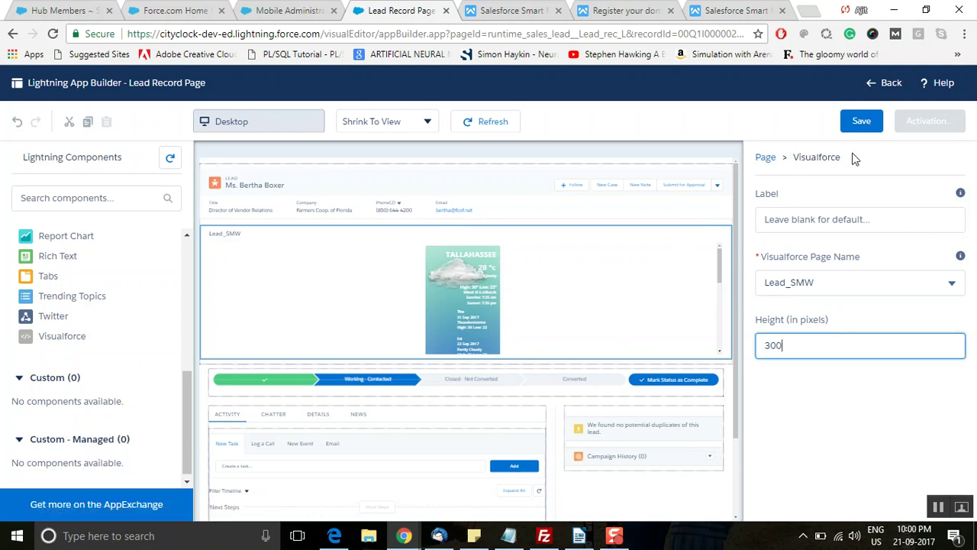
- Save the Lead Record Page and activate it as the org default
left_click(862, 122)
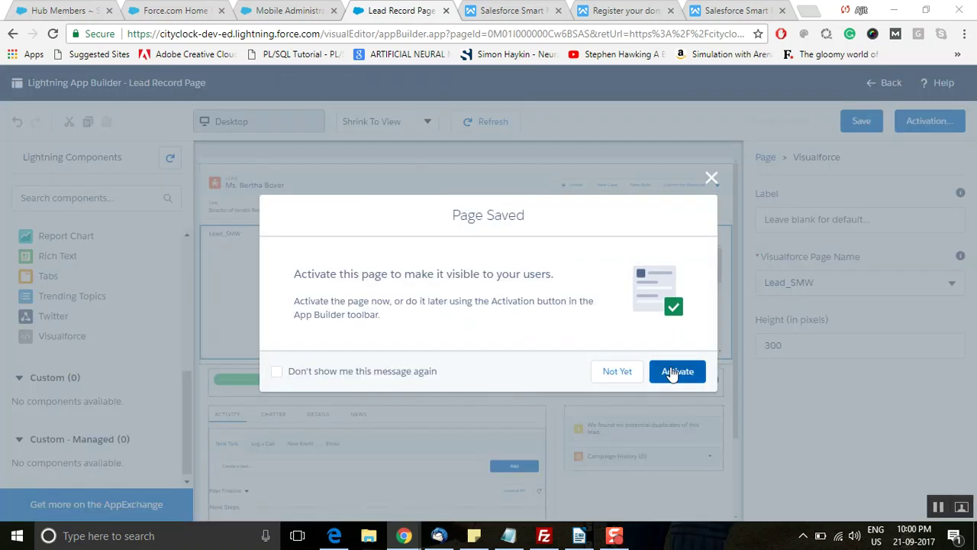
left_click(672, 371)
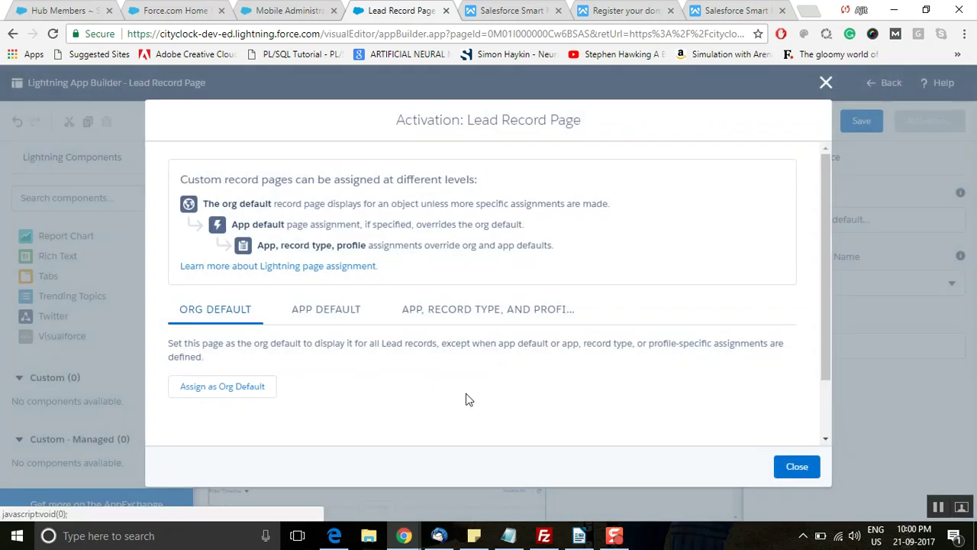
left_click(224, 391)
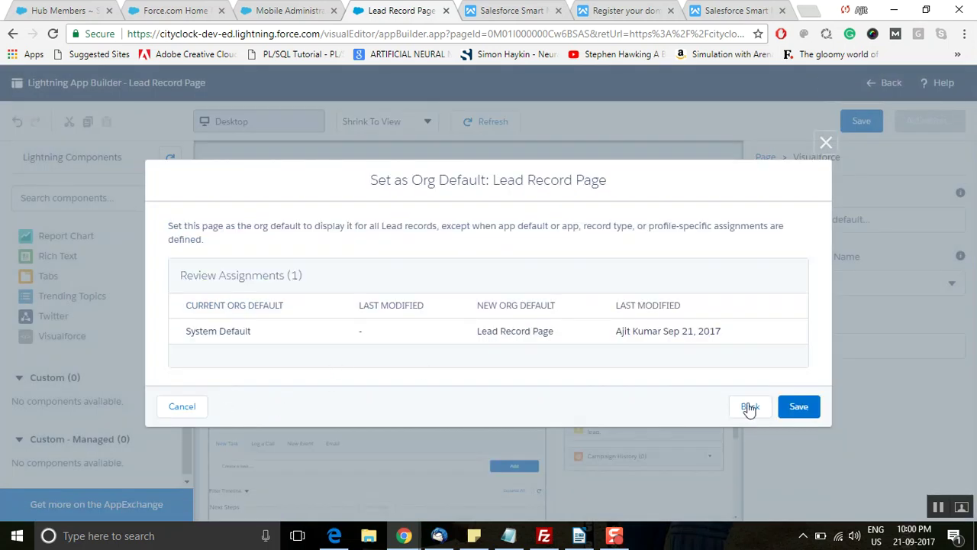
left_click(800, 406)
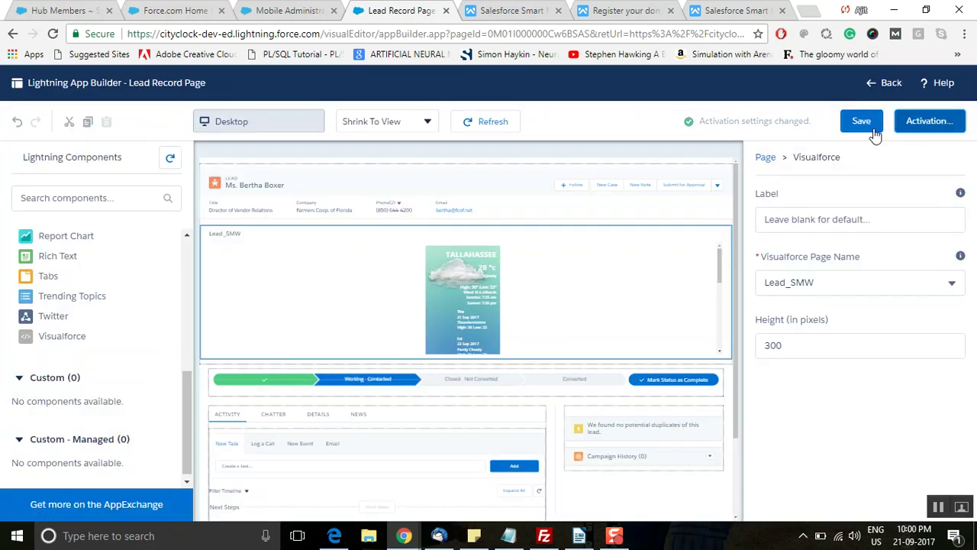
- Check the Lead Record Page's activation settings, save the page again and return to the lead record
left_click(916, 126)
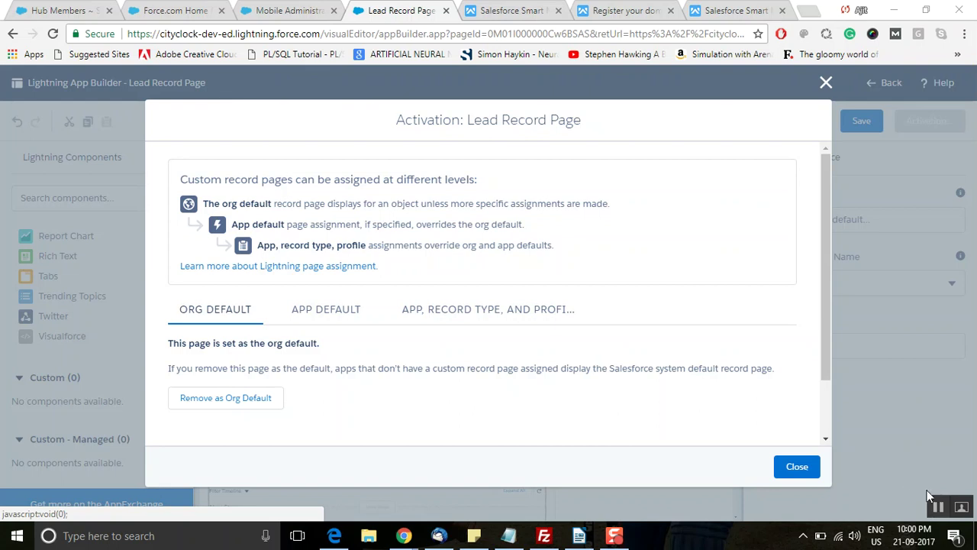
left_click(796, 466)
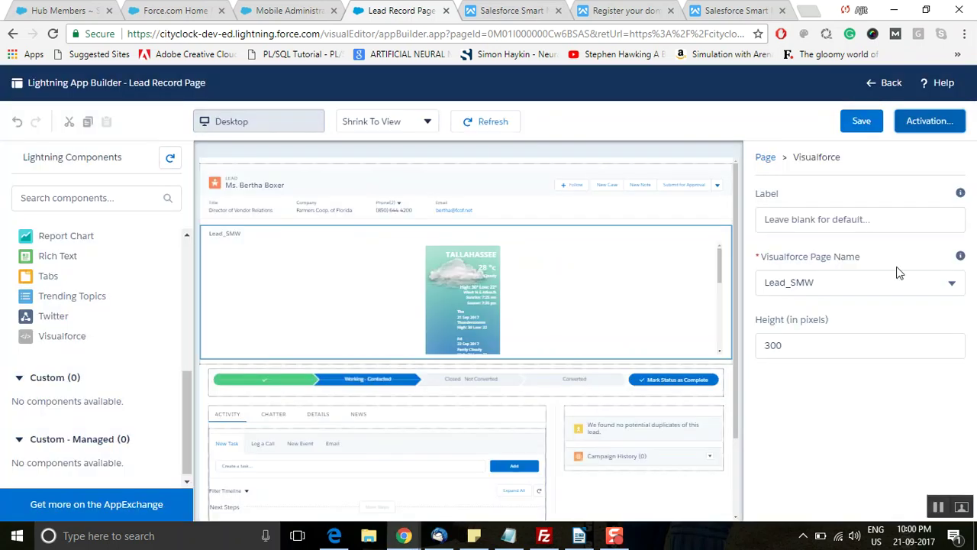
left_click(866, 125)
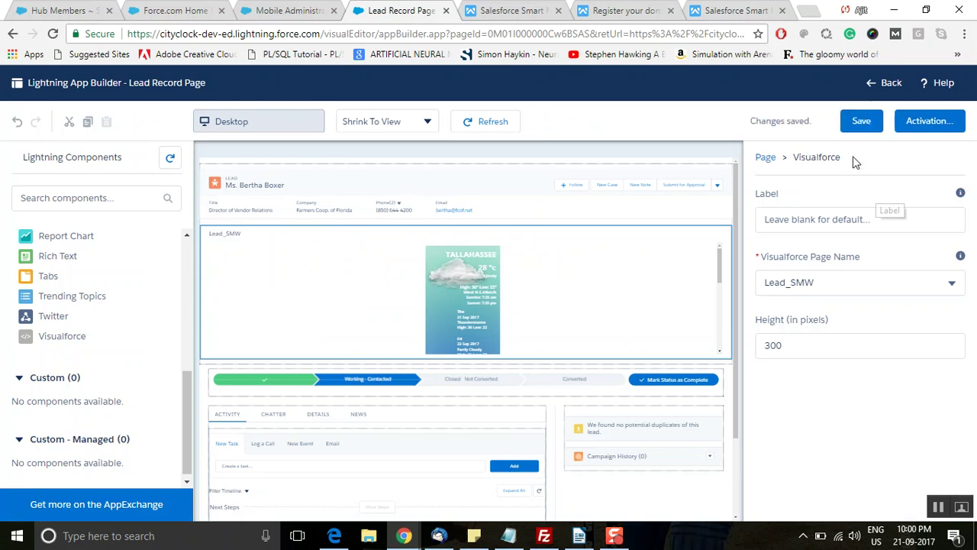
left_click(891, 84)
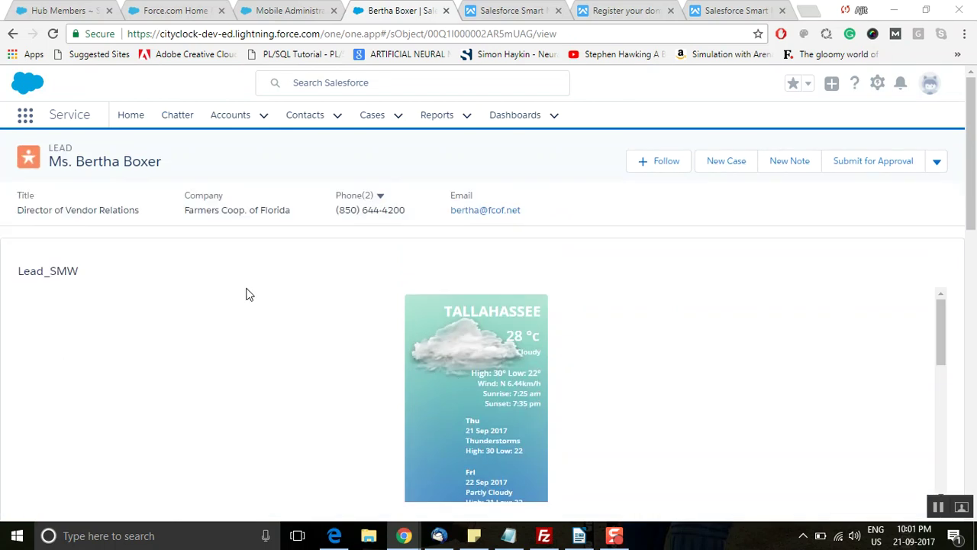
- Review the Lead_SMW weather component and compare it with the address in the lead's details
scroll(414, 280, "down", 1)
left_click_drag(456, 242, 300, 262)
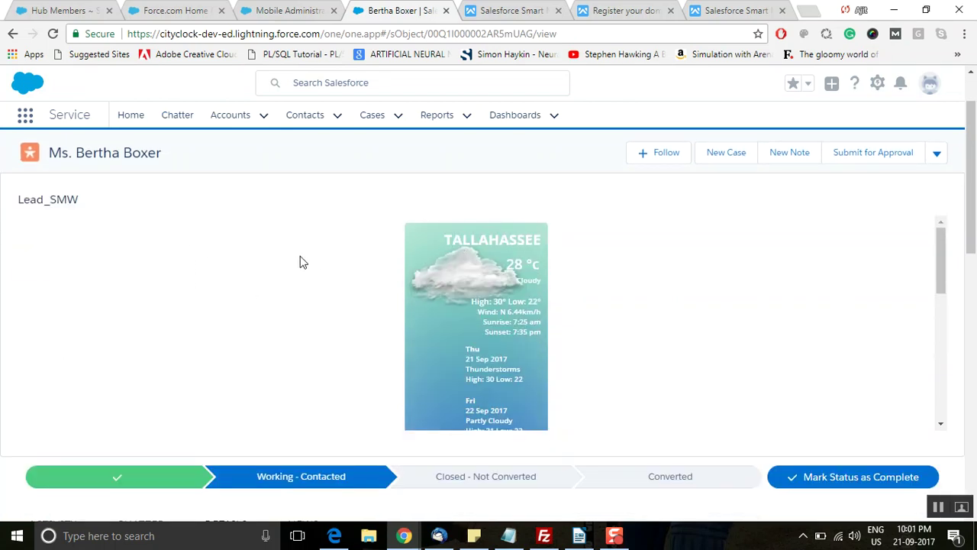
left_click_drag(972, 236, 972, 458)
right_click(970, 352)
left_click(932, 391)
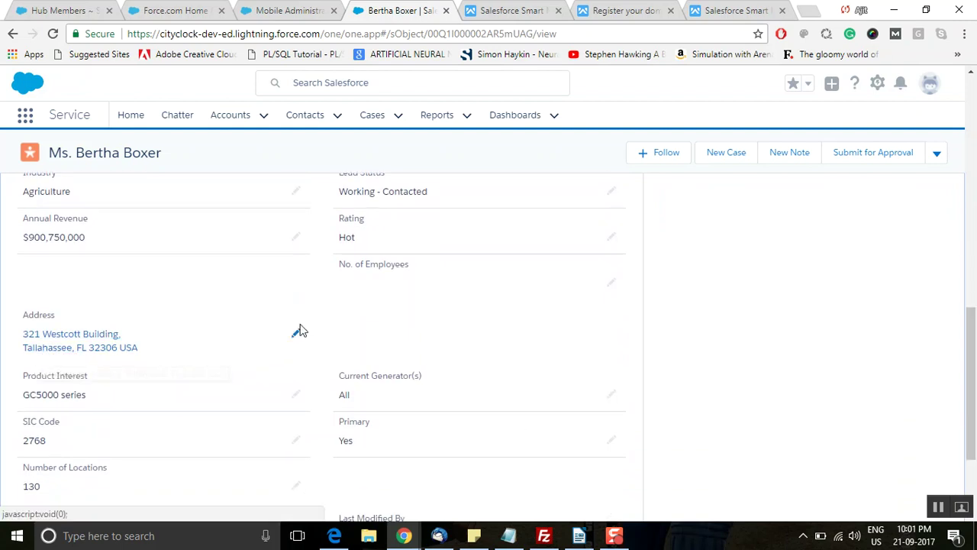
scroll(298, 329, "up", 10)
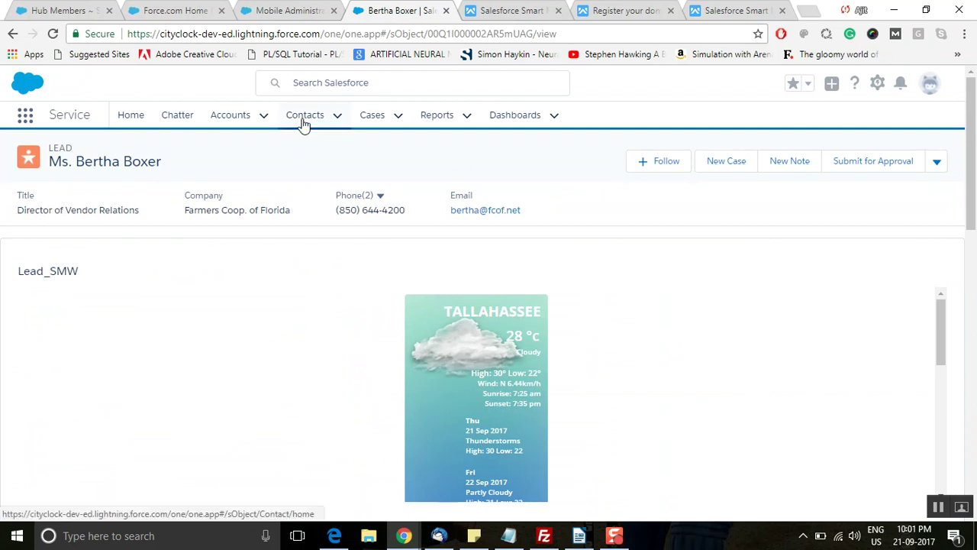
- Open the Burlington Textiles Corp of America account from the My Accounts list
left_click(238, 119)
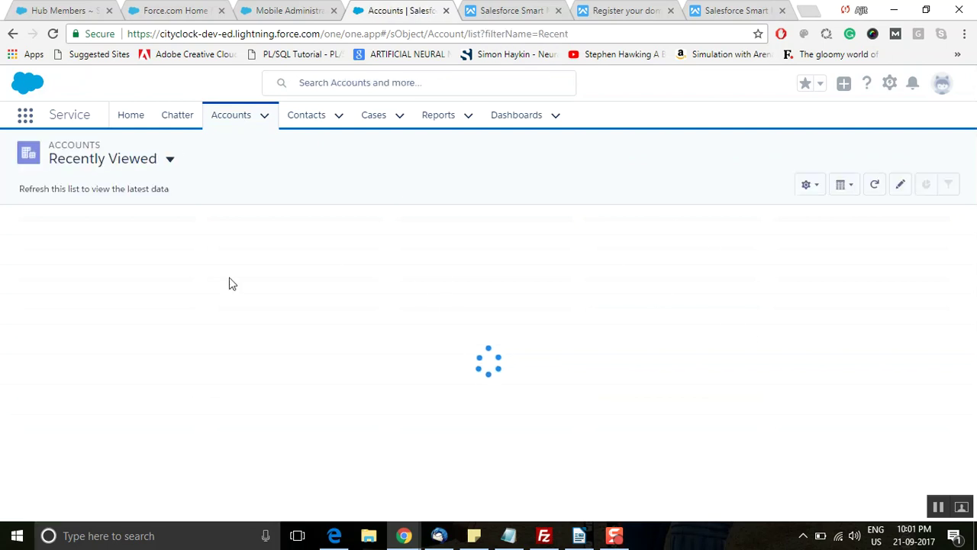
left_click(168, 159)
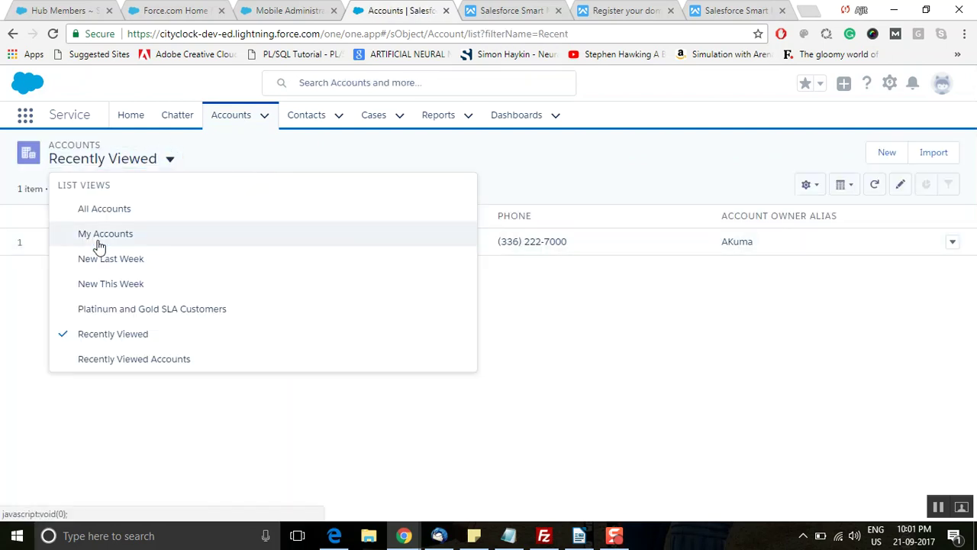
left_click(96, 238)
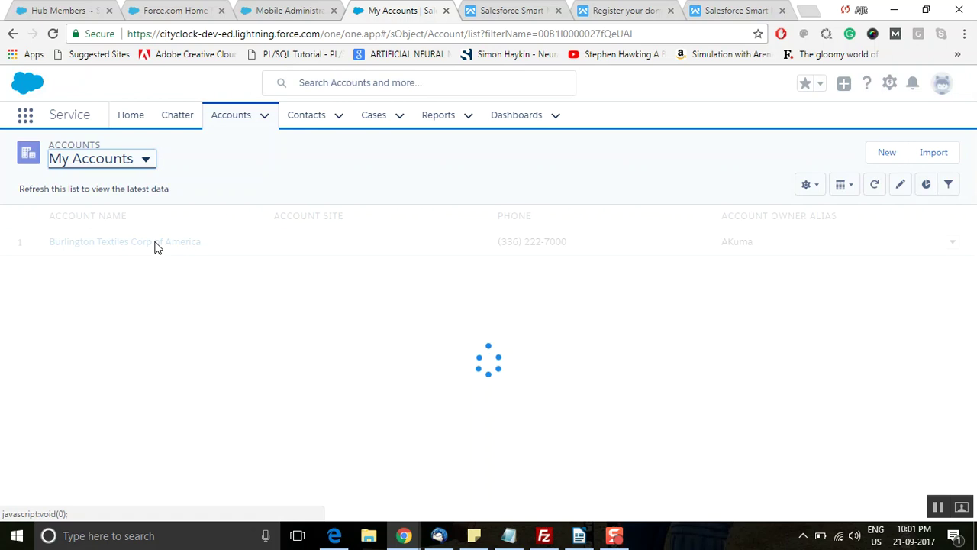
left_click(95, 247)
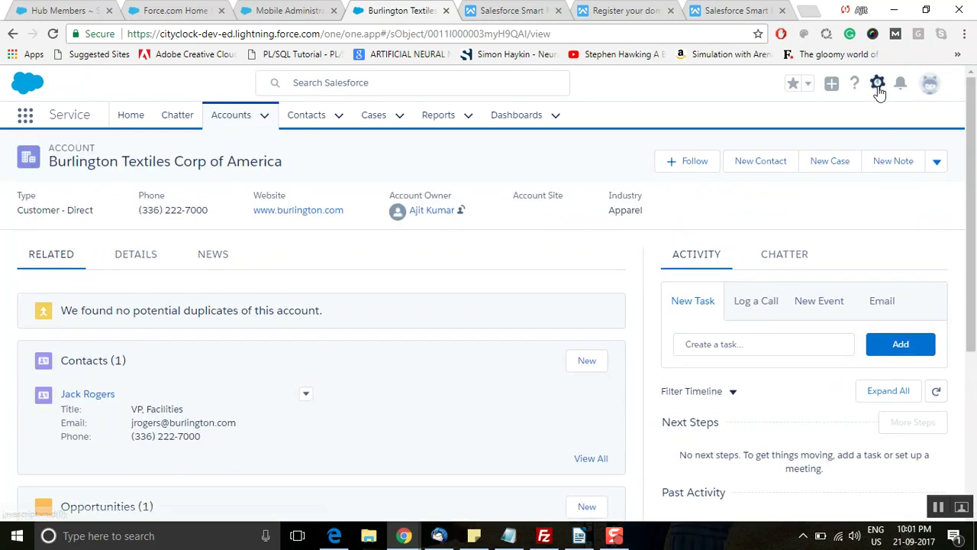
- Edit the account record page and add a Visualforce component showing Account_SMW directly below the highlights panel
left_click(878, 84)
left_click(821, 186)
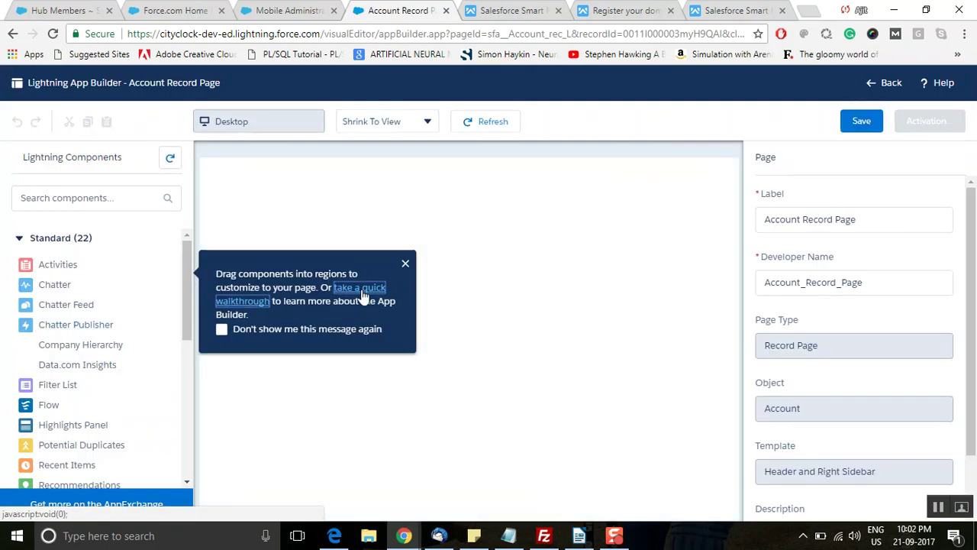
left_click(405, 265)
scroll(172, 389, "down", 5)
scroll(172, 458, "down", 3)
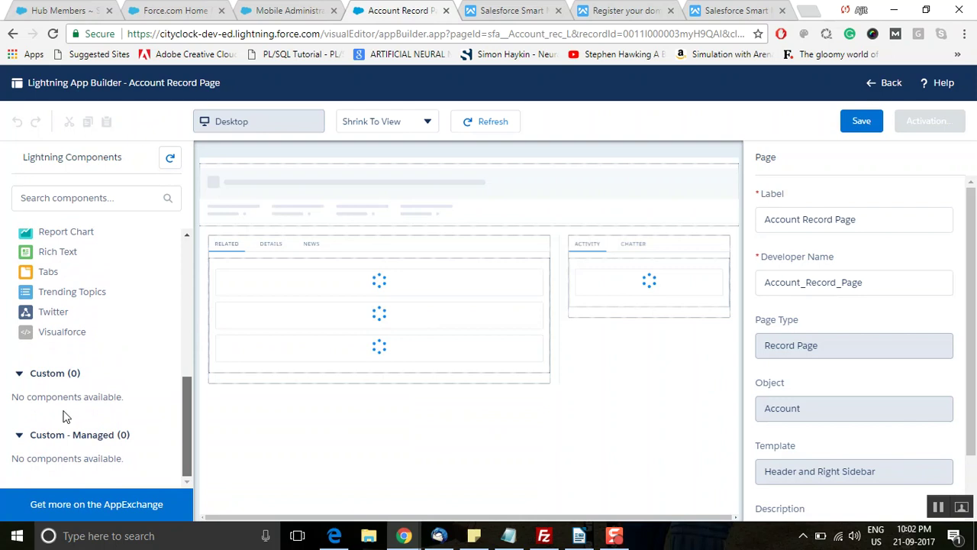
left_click(57, 334)
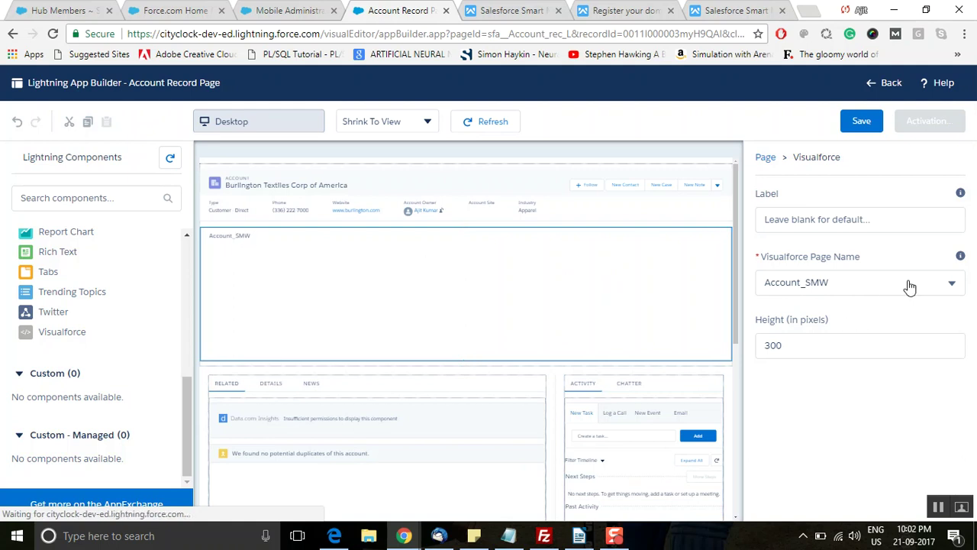
left_click(941, 282)
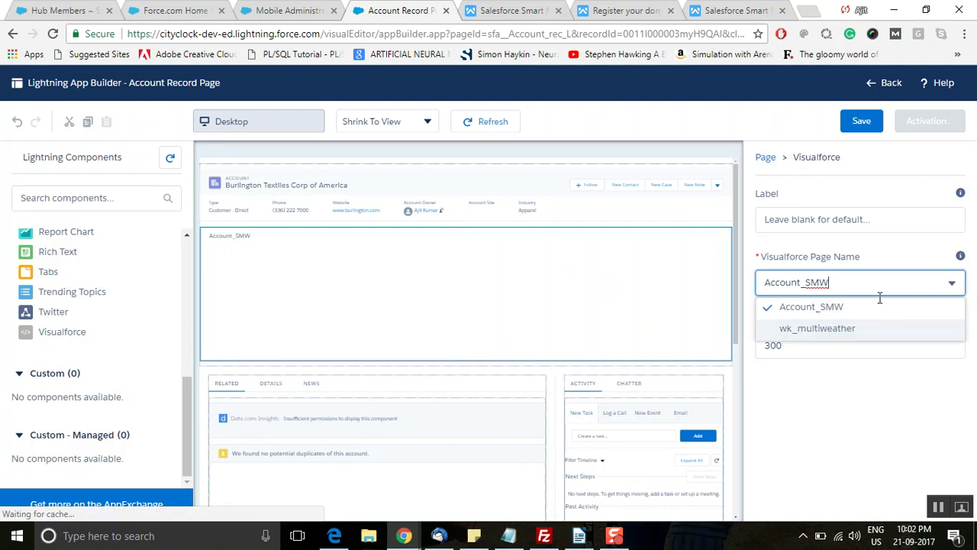
left_click(823, 311)
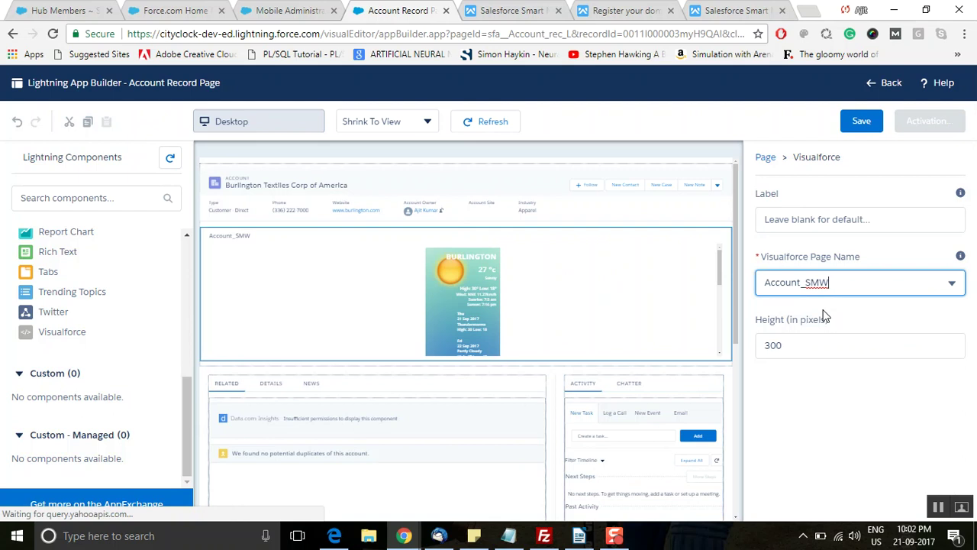
- Save the Account Record Page, activate it as the org default and return to the account record
left_click(867, 120)
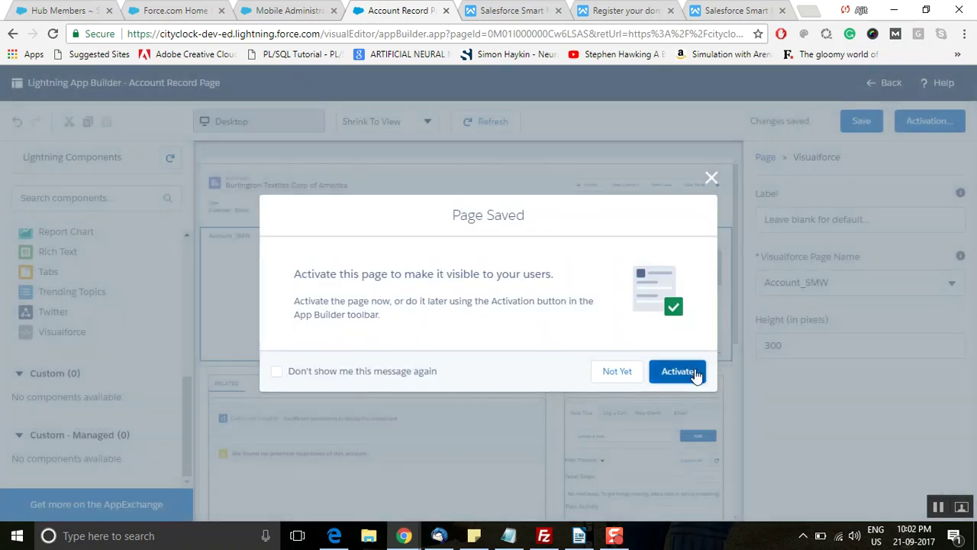
left_click(694, 372)
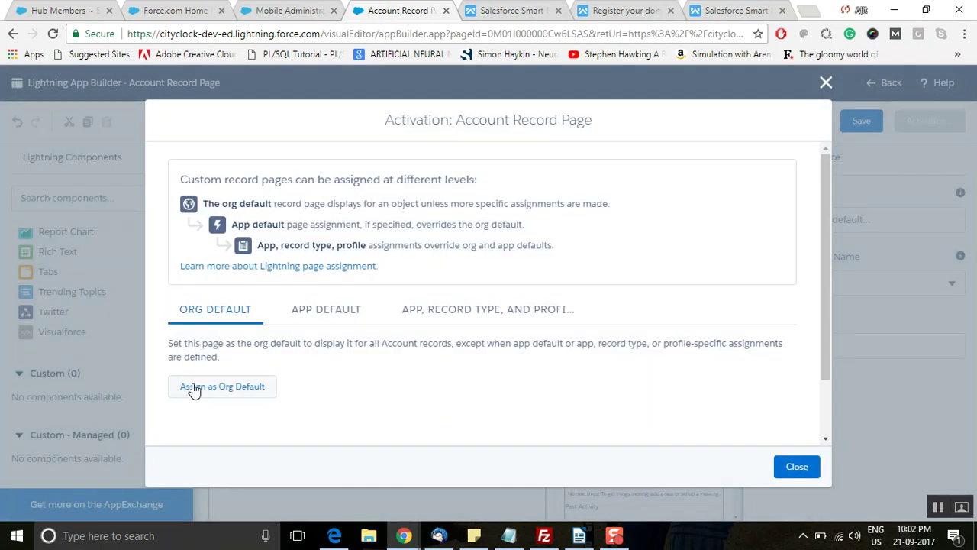
left_click(219, 326)
left_click(799, 406)
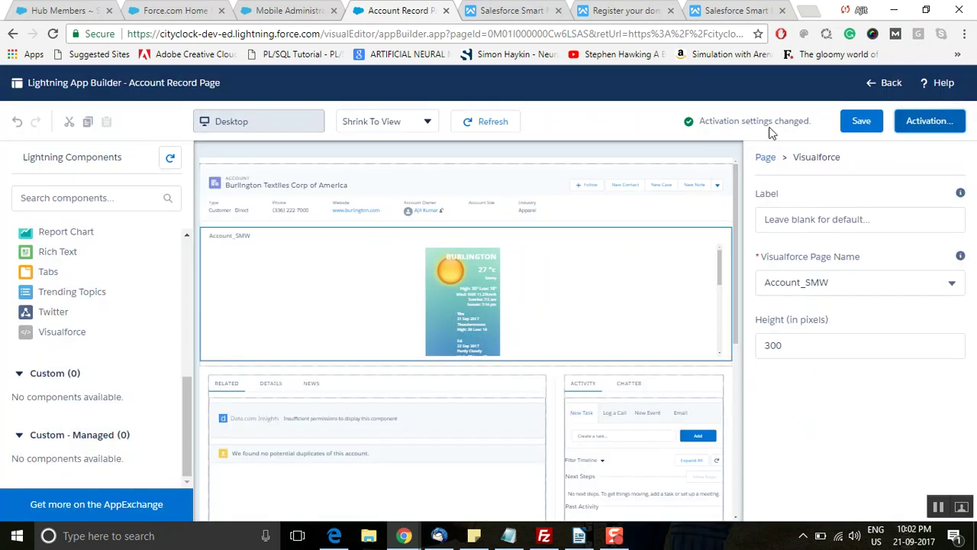
left_click(855, 126)
left_click(882, 84)
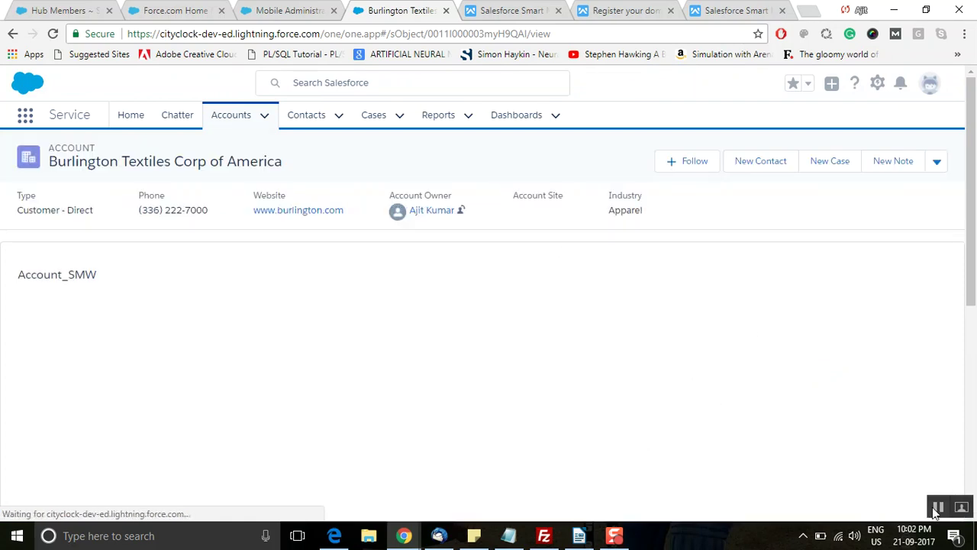
- Examine the daily forecast in the Account_SMW weather component on the Burlington Textiles account
scroll(659, 384, "down", 3)
scroll(573, 358, "up", 3)
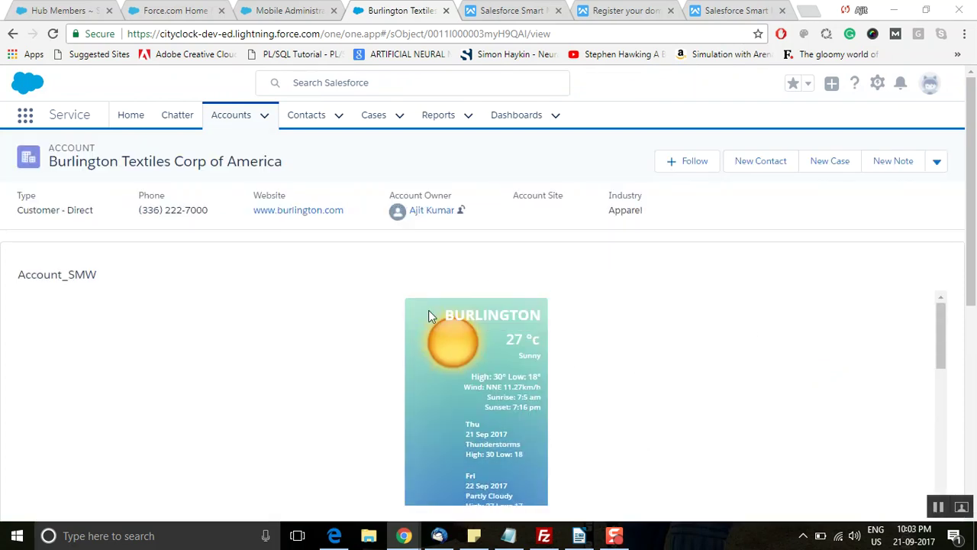
scroll(646, 326, "down", 3)
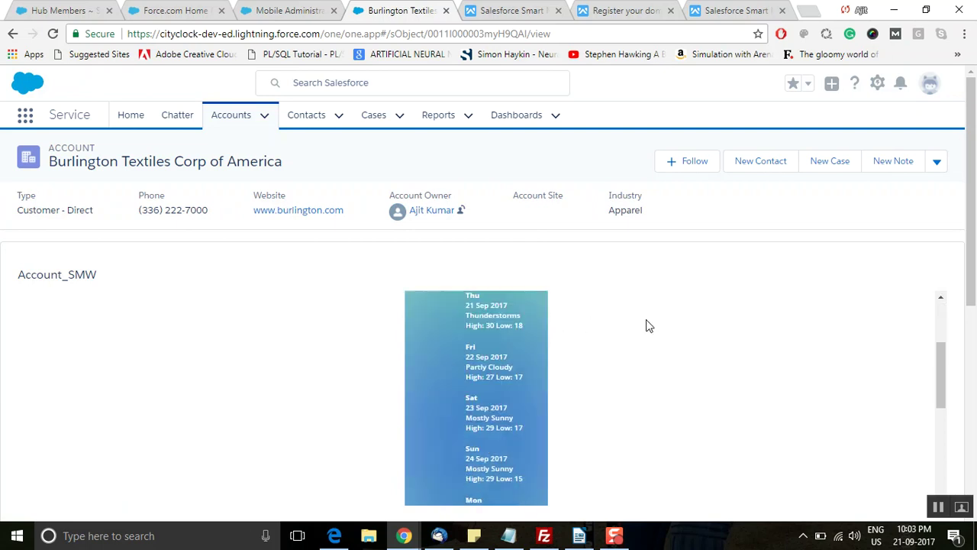
scroll(646, 326, "down", 3)
scroll(974, 382, "down", 2)
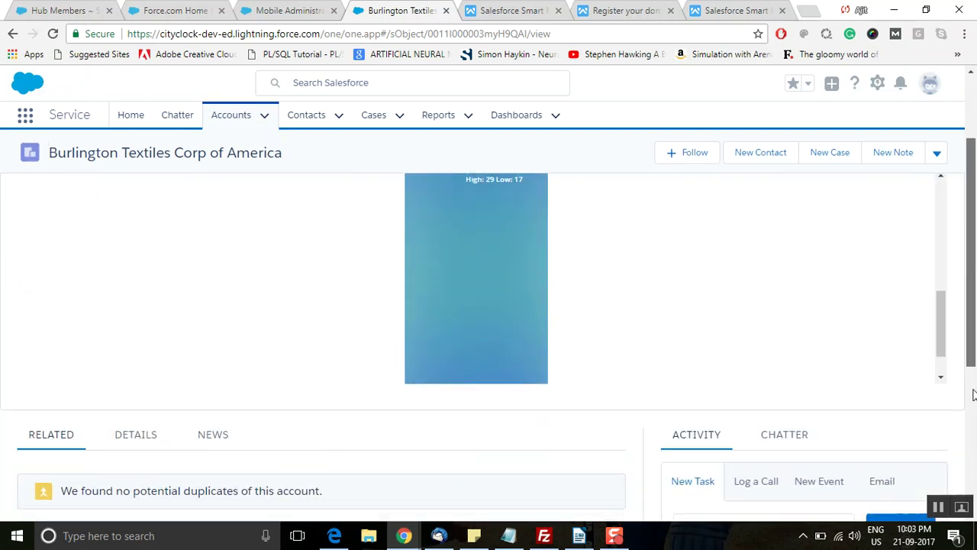
- Check the billing address in the account's details against the city shown in the Account_SMW weather component
scroll(974, 382, "down", 3)
left_click(138, 237)
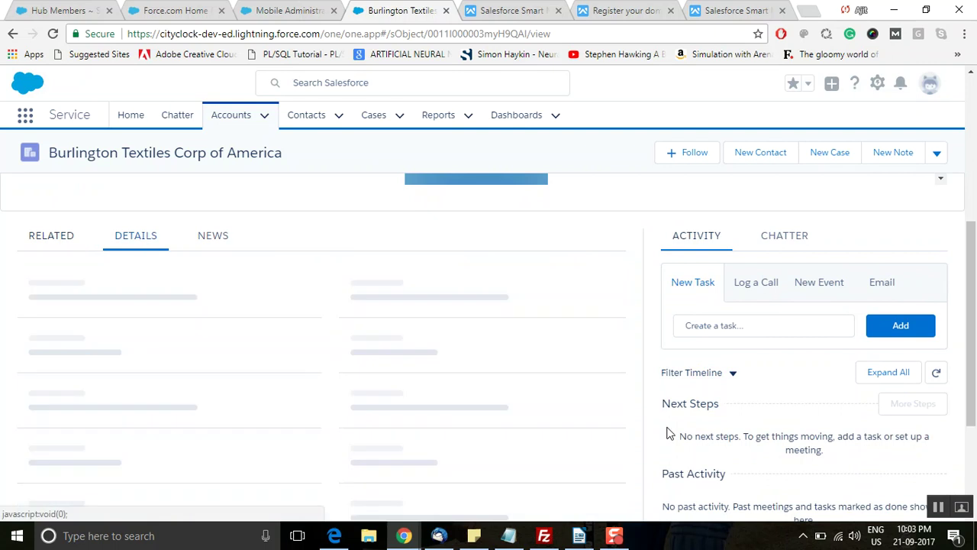
scroll(536, 387, "down", 3)
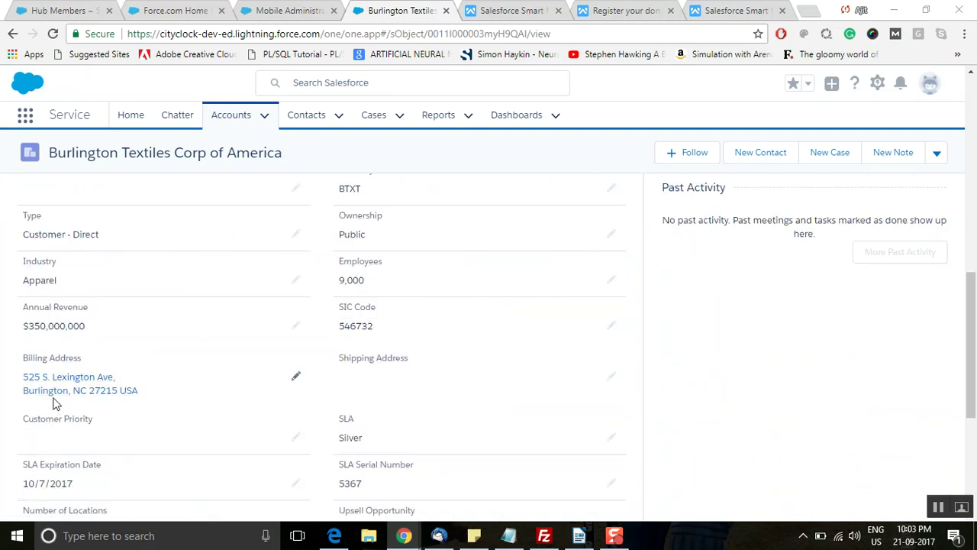
scroll(384, 338, "up", 7)
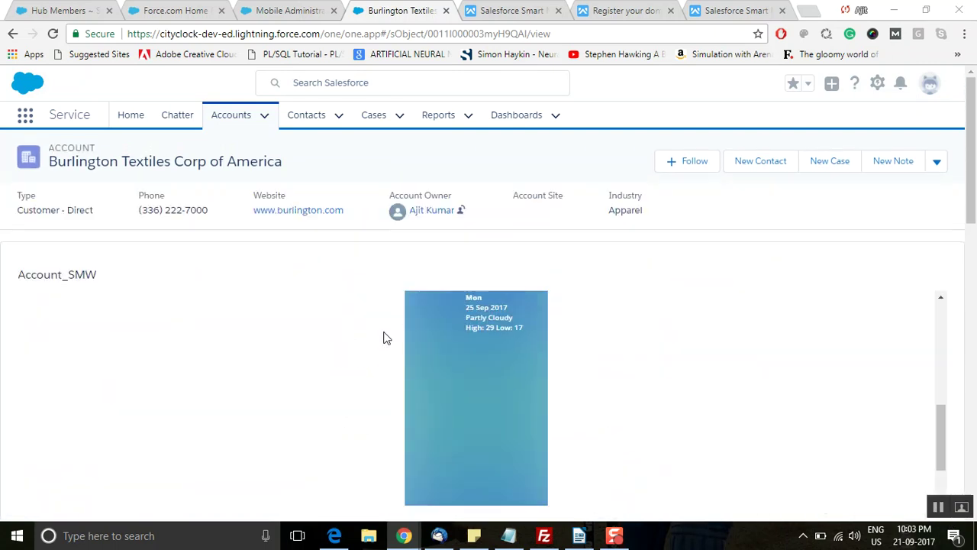
scroll(449, 379, "up", 2)
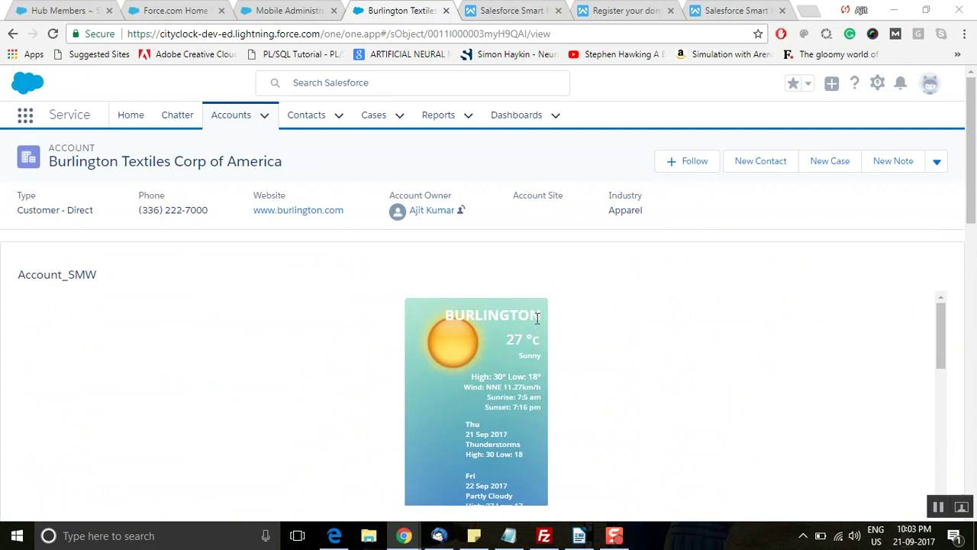
- Open the Grand Hotels & Resorts Ltd administration and finance SVP's contact record and start editing its record page
left_click(307, 119)
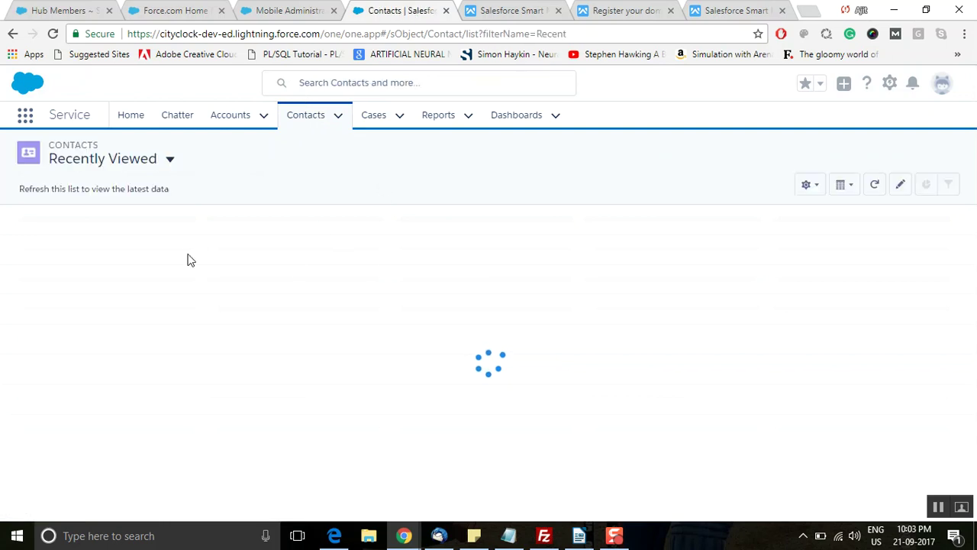
left_click(83, 244)
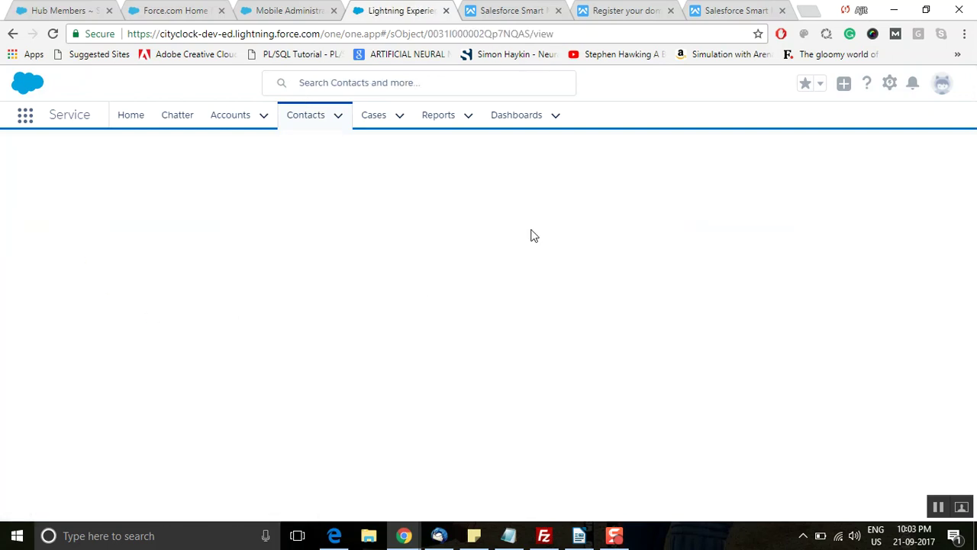
left_click(878, 86)
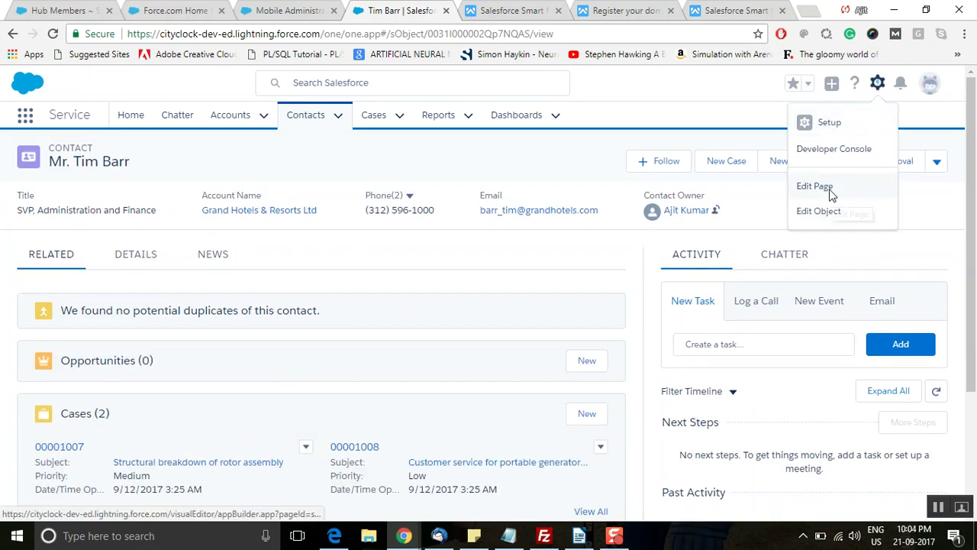
left_click(814, 187)
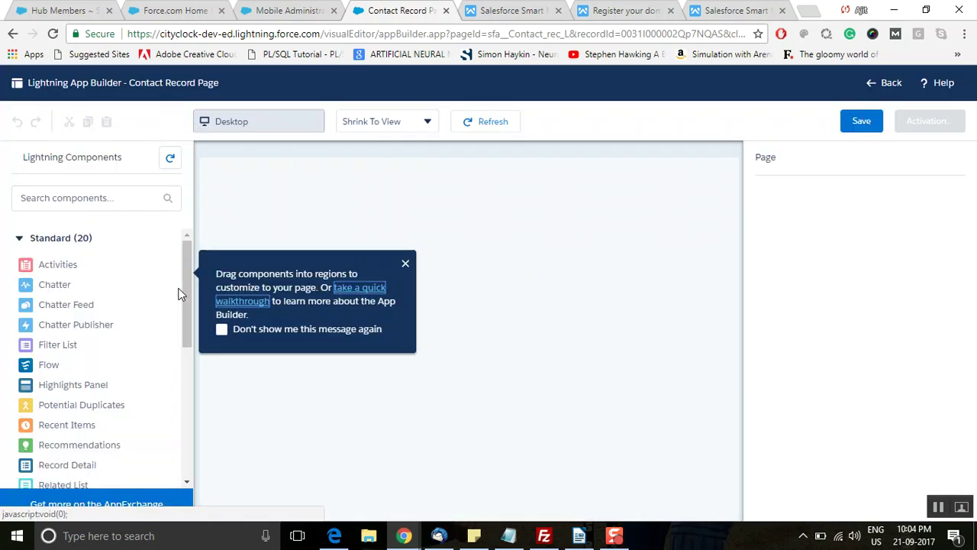
- Add a Visualforce component showing Contact_SMW directly below the highlights panel of the Contact Record Page
left_click_drag(188, 301, 183, 463)
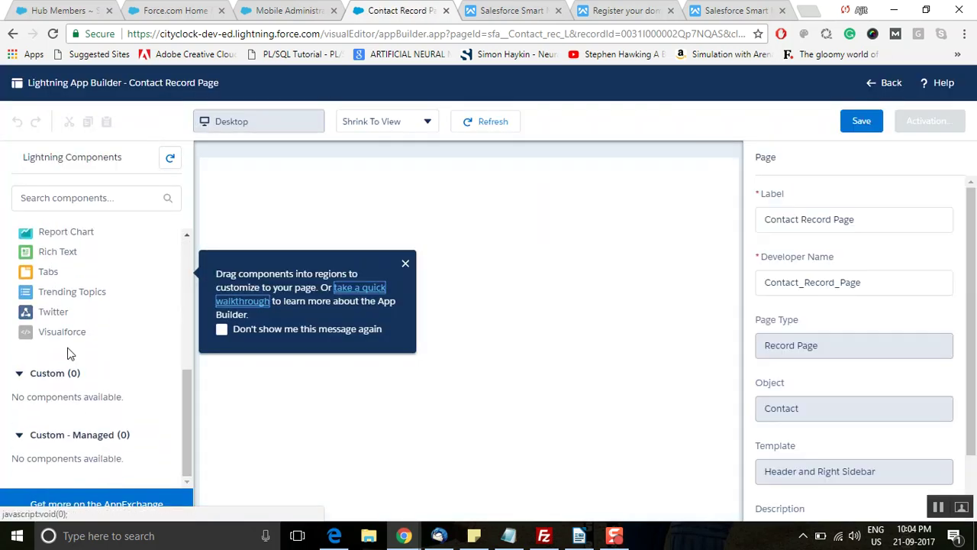
mouse_move(66, 338)
left_mouse_down()
mouse_move(316, 323)
mouse_move(63, 327)
mouse_move(61, 338)
left_mouse_up()
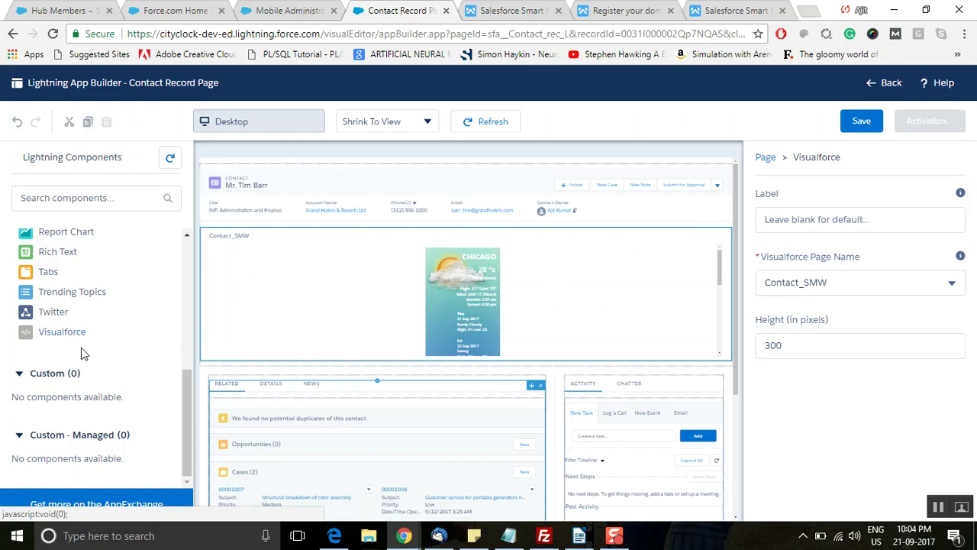
left_click(872, 281)
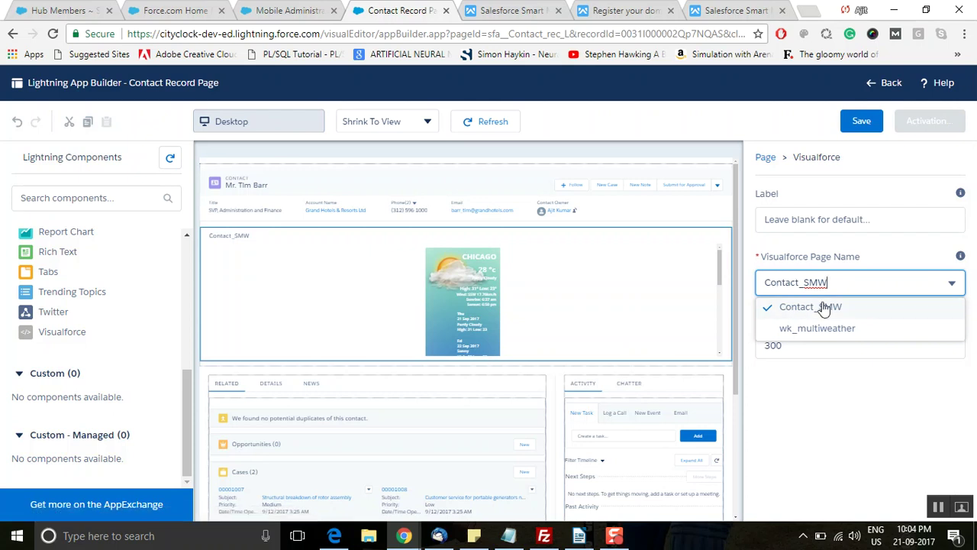
- Save the Contact Record Page, activate it as the org default and return to the contact record
left_click(862, 122)
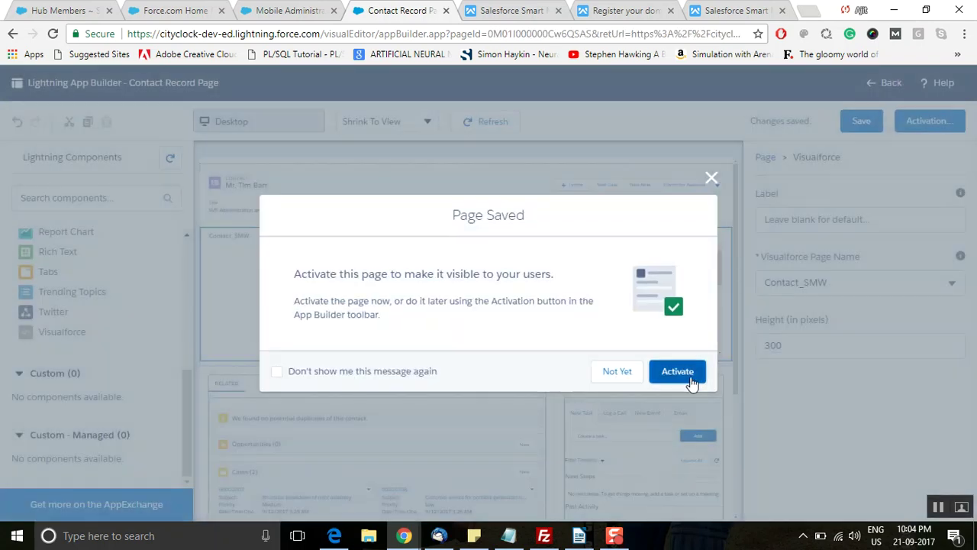
left_click(685, 376)
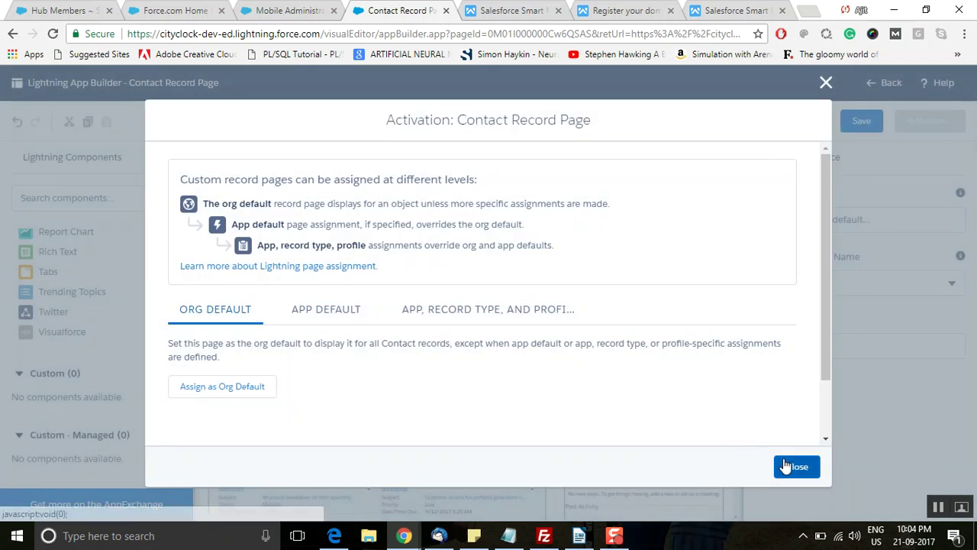
left_click(223, 387)
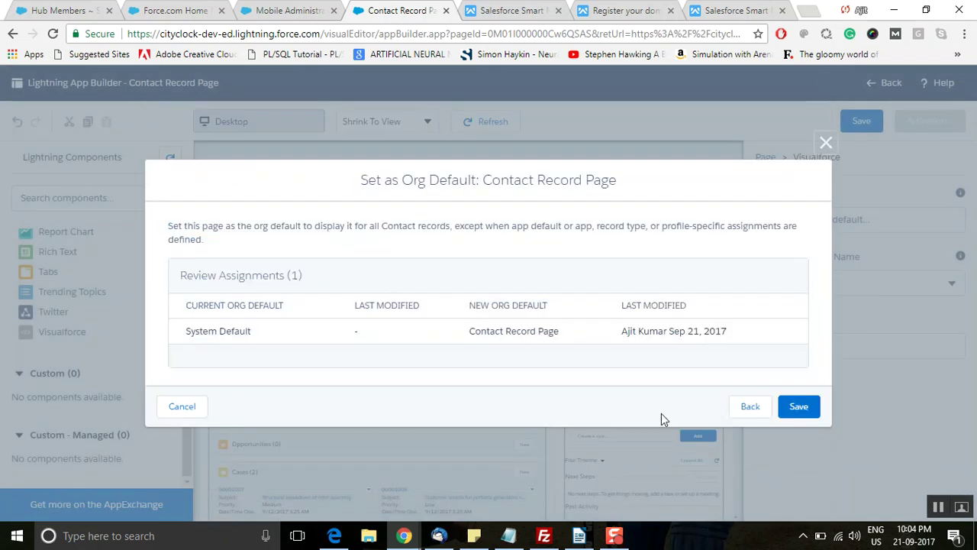
left_click(814, 413)
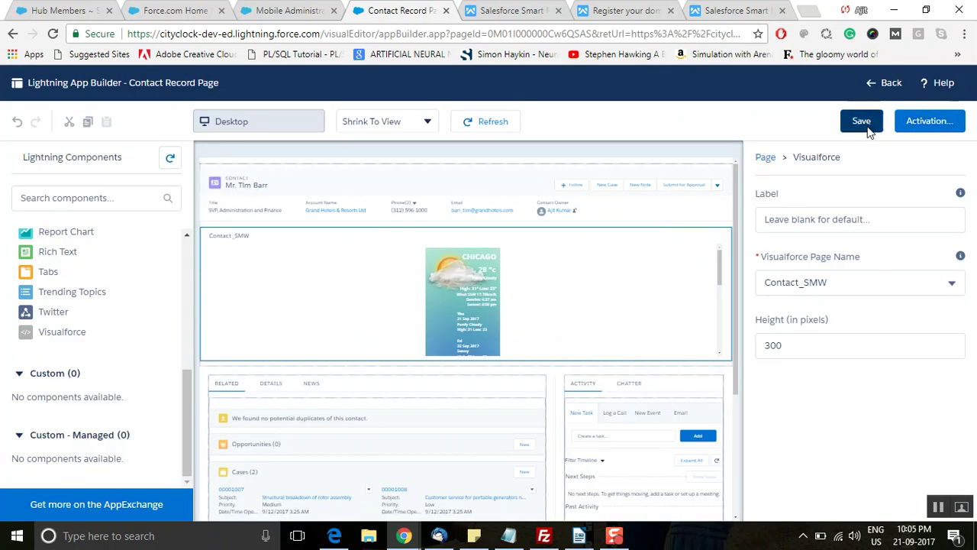
left_click(882, 85)
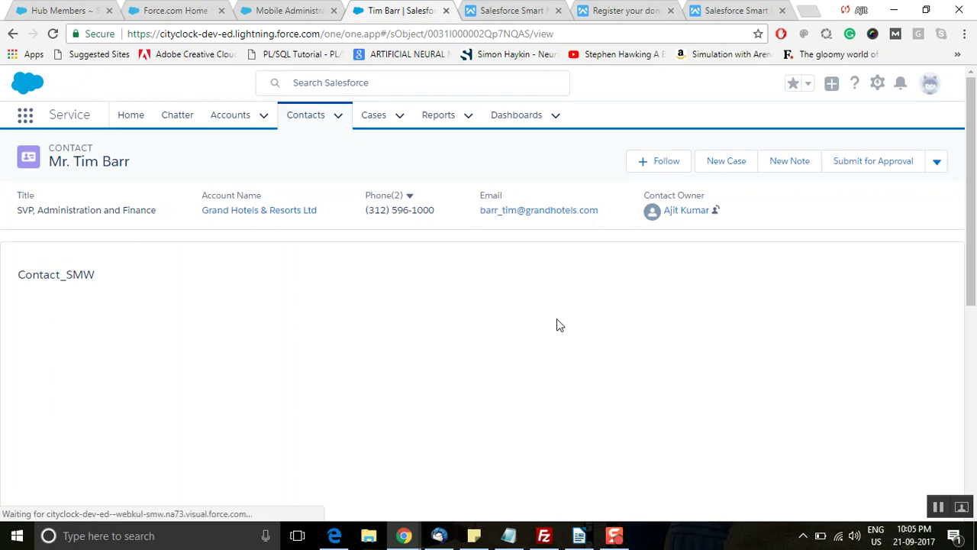
- Examine the forecast in the Contact_SMW component and compare its city with the mailing address in the contact's details
scroll(687, 489, "down", 1)
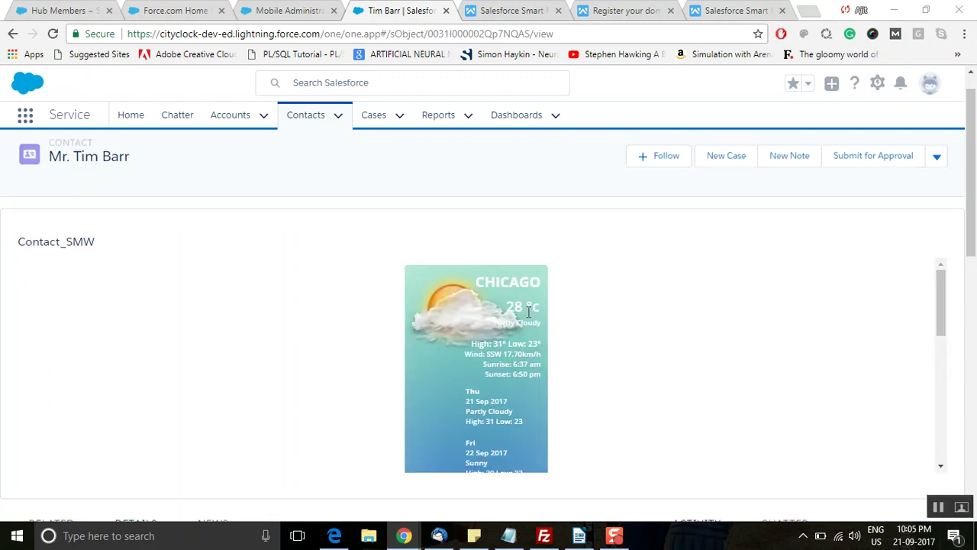
scroll(488, 334, "down", 5)
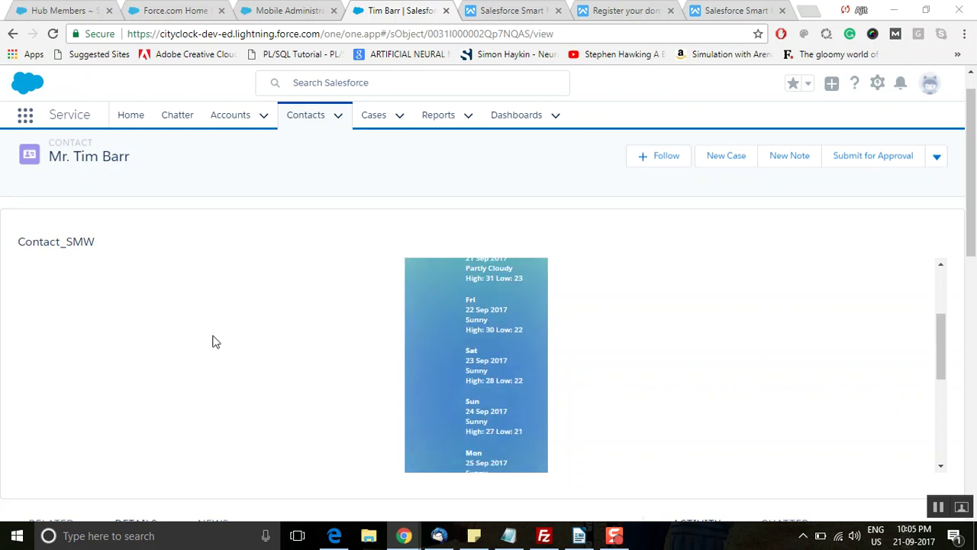
scroll(346, 418, "down", 2)
scroll(346, 419, "down", 3)
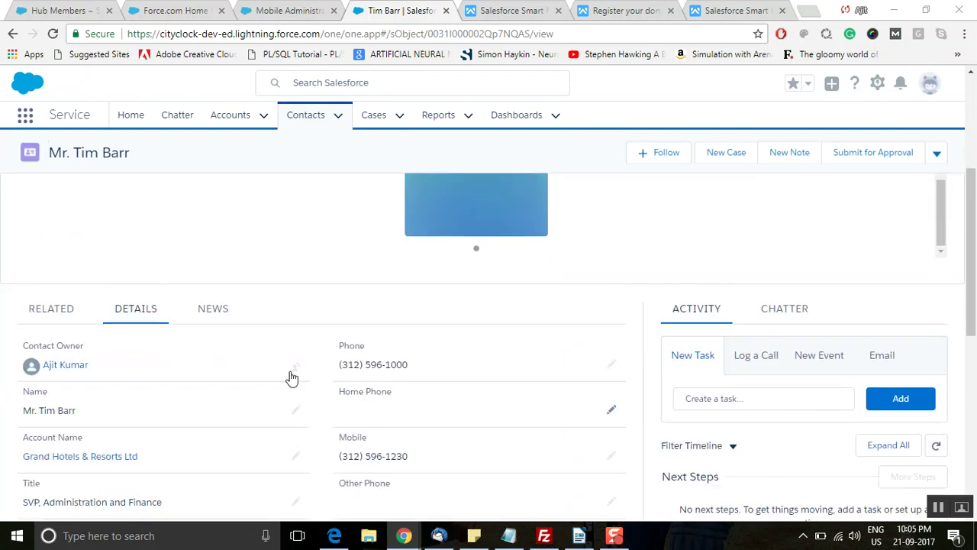
scroll(75, 262, "down", 3)
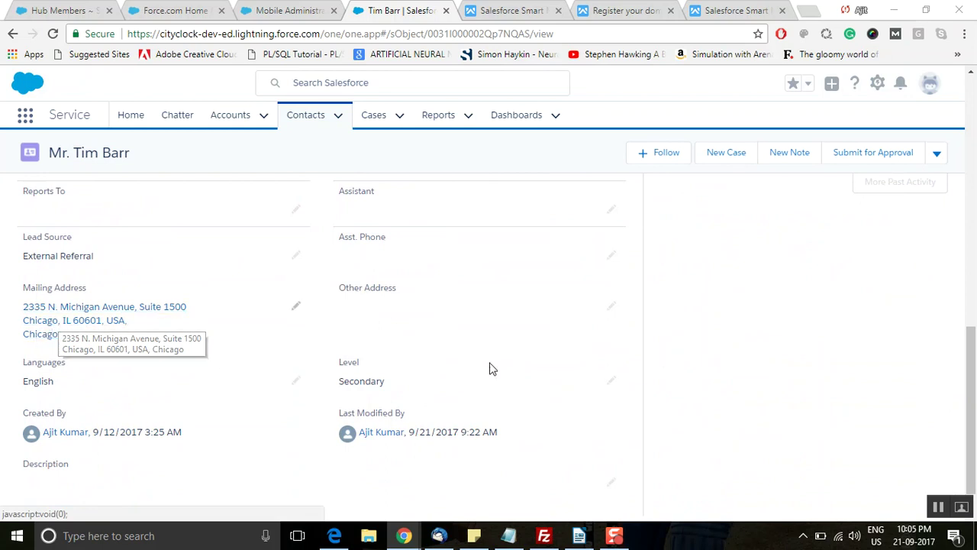
scroll(565, 338, "up", 8)
scroll(569, 336, "up", 2)
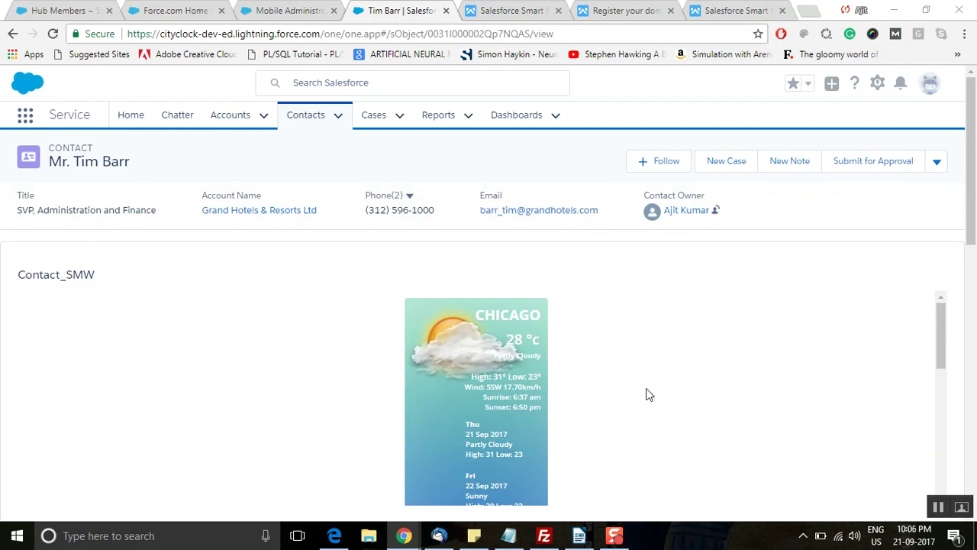
- Switch to the Webkul Smart Multi Weather guide and review the Lightning Experience steps through the Multi Weather configuration
left_click(615, 11)
left_click(473, 10)
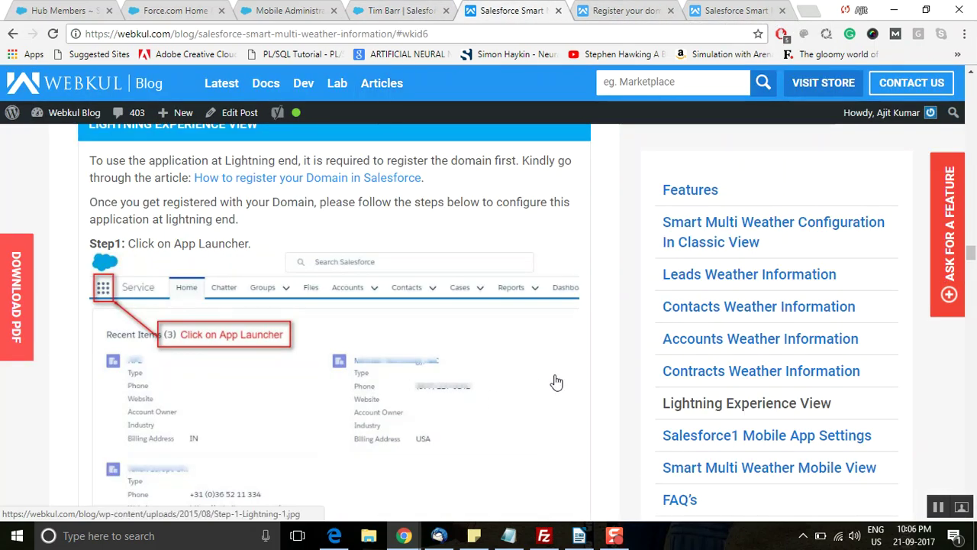
scroll(557, 381, "down", 5)
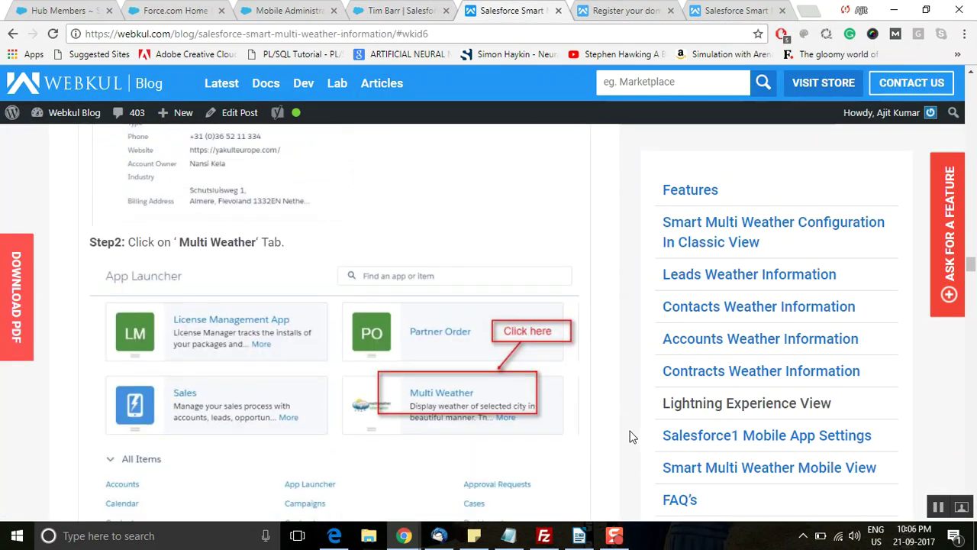
scroll(628, 435, "down", 2)
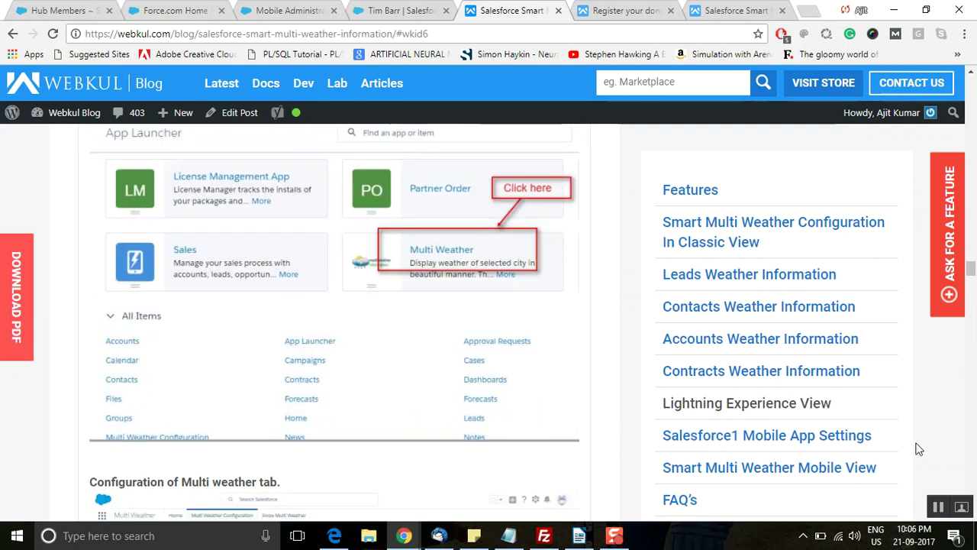
scroll(631, 481, "down", 1)
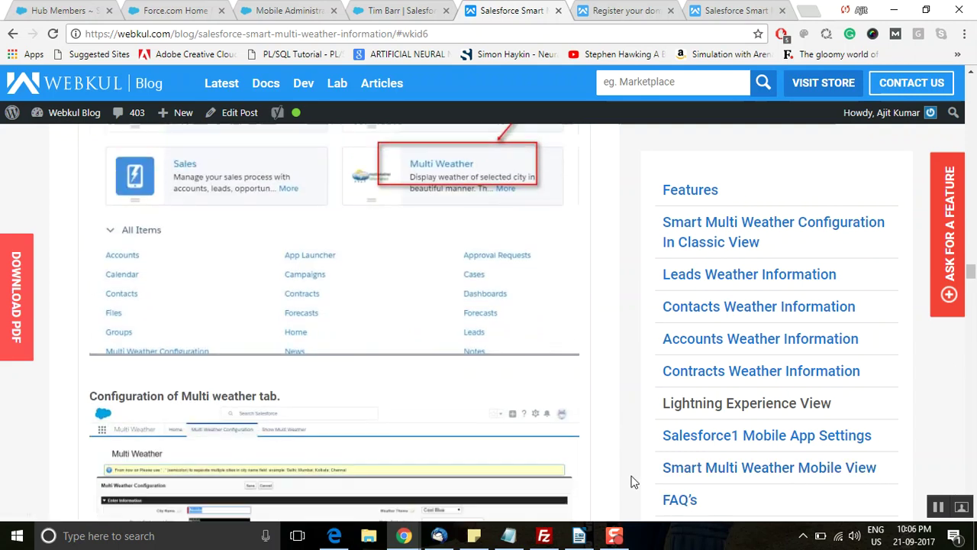
scroll(634, 458, "down", 3)
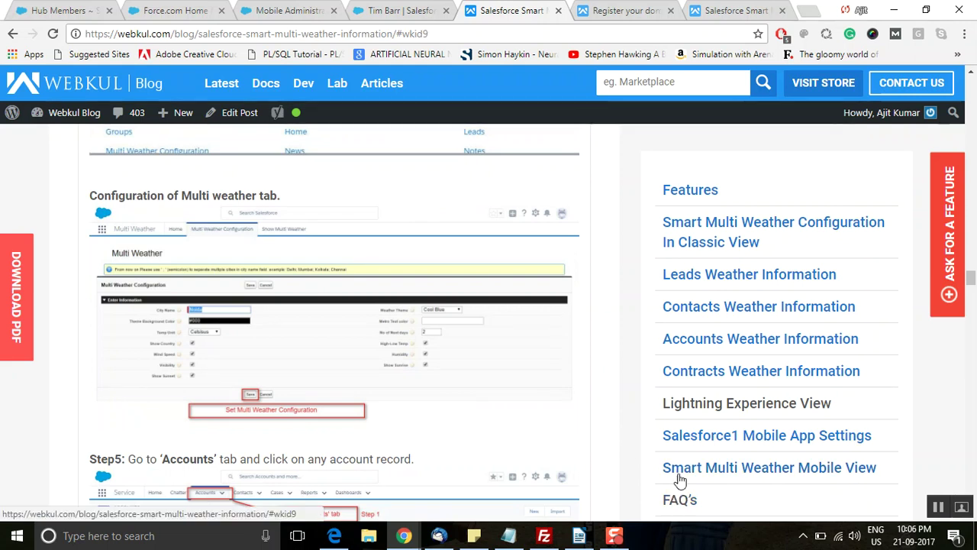
- Go to the guide's FAQ's section and read the answers on displaying Contact_SMW and reducing the number of upcoming days
left_click(678, 501)
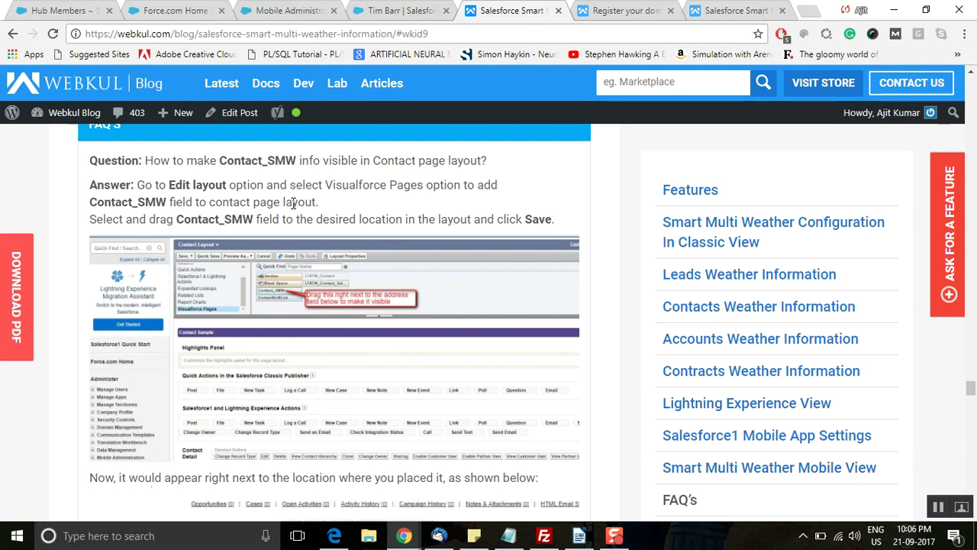
scroll(293, 204, "up", 3)
scroll(288, 327, "down", 2)
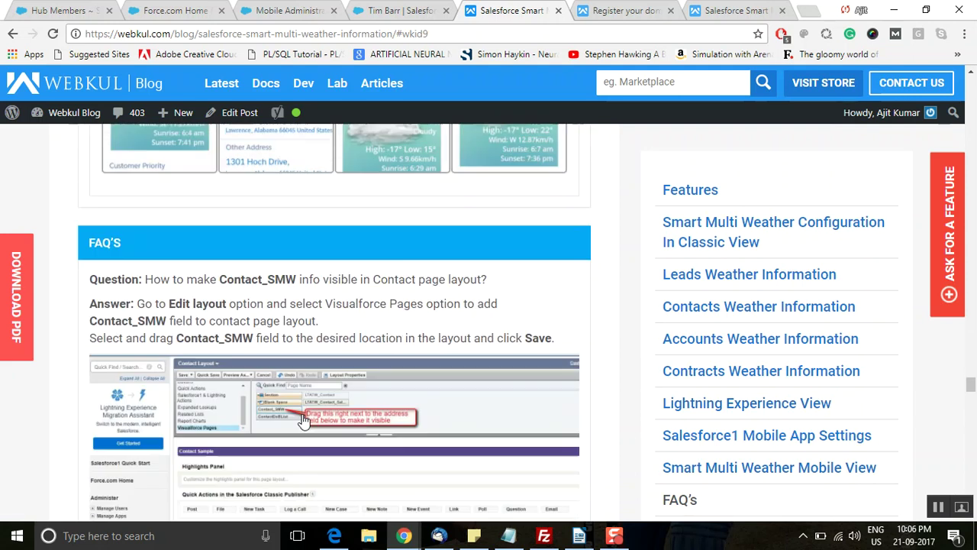
scroll(289, 326, "down", 8)
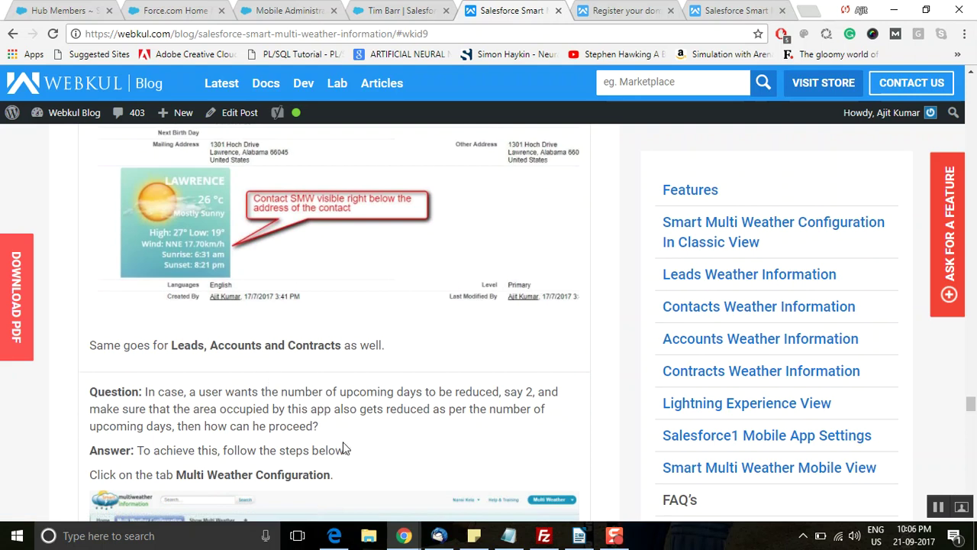
scroll(425, 455, "down", 2)
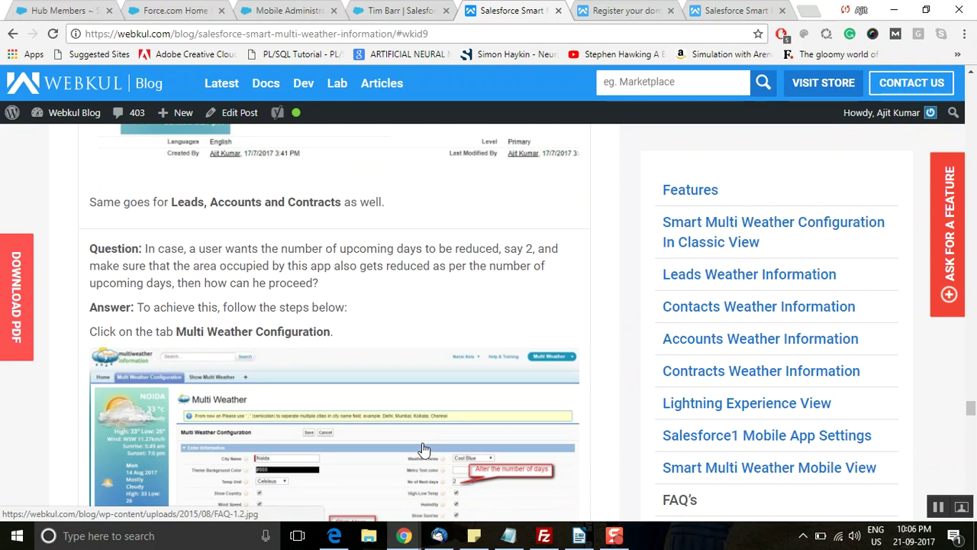